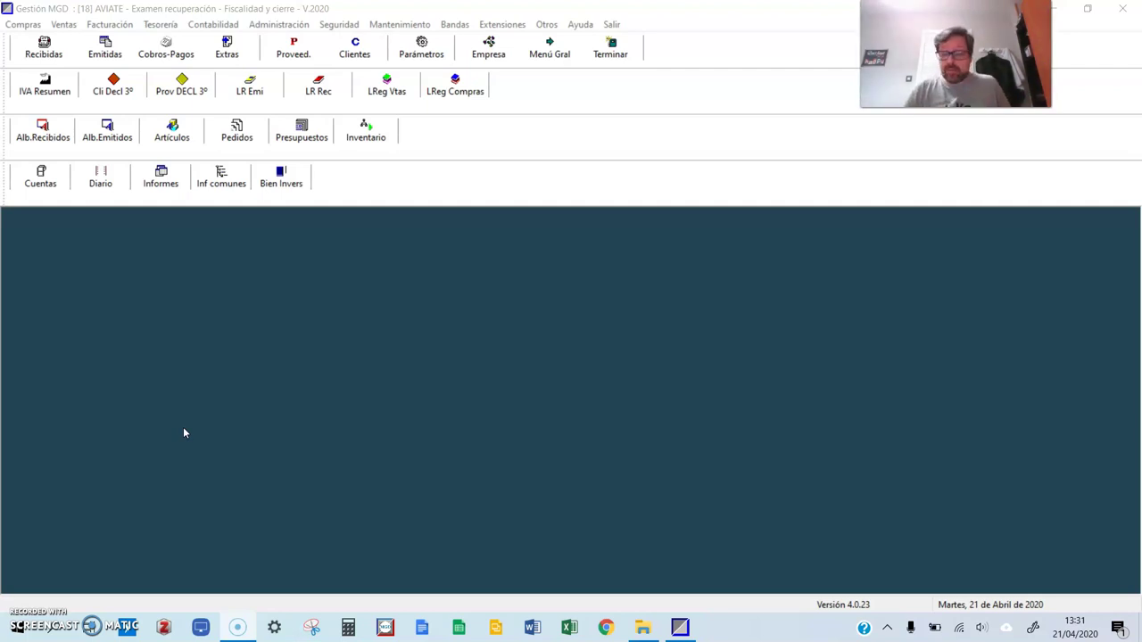
Step: Bring the 5. VIDEO TUTORIALES folder window up over the Gestión MGD workspace
{"action": "left_click", "coordinate": [179, 446]}
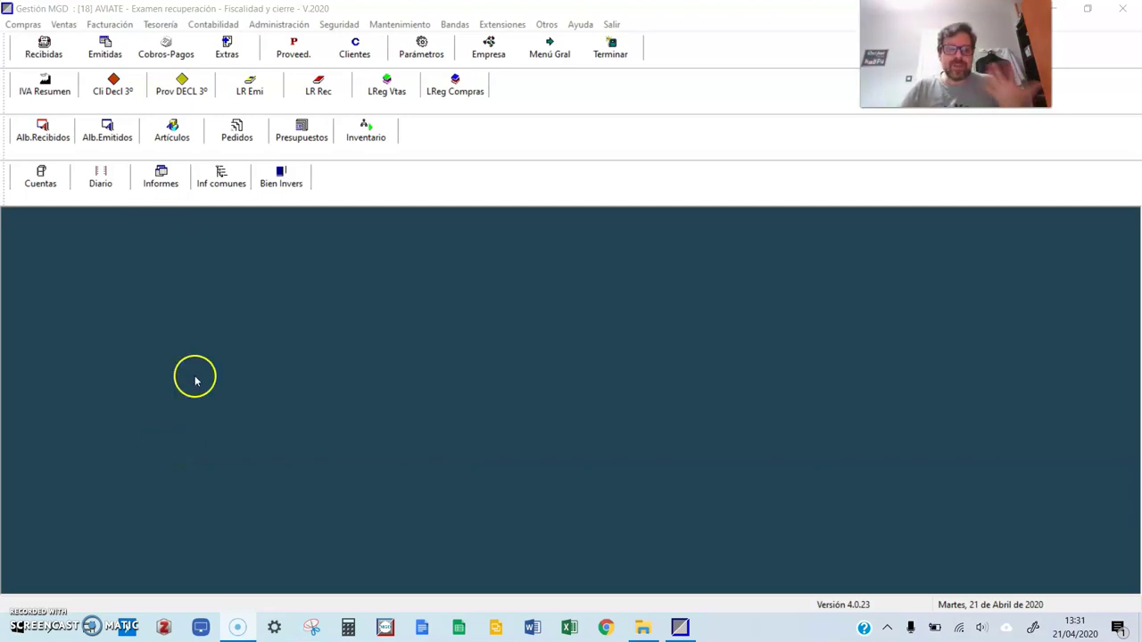
{"action": "left_click", "coordinate": [641, 630]}
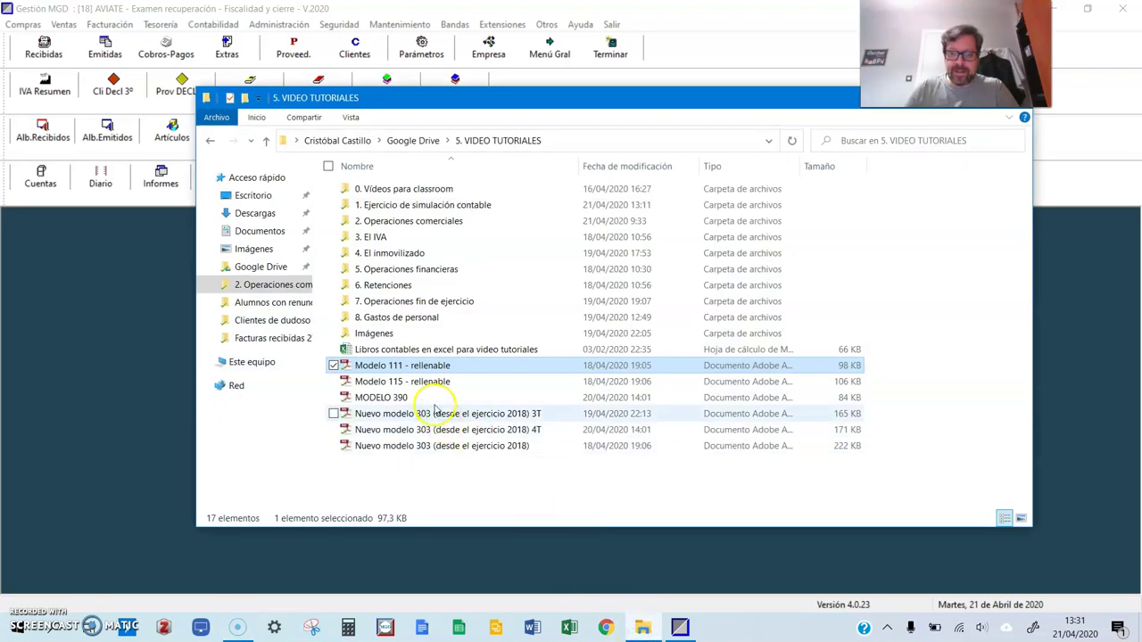
Step: Open Modelo 115 - rellenable.pdf in Acrobat, minimize it, and move the folder window down-left
{"action": "left_click", "coordinate": [424, 379]}
{"action": "left_click", "coordinate": [423, 369]}
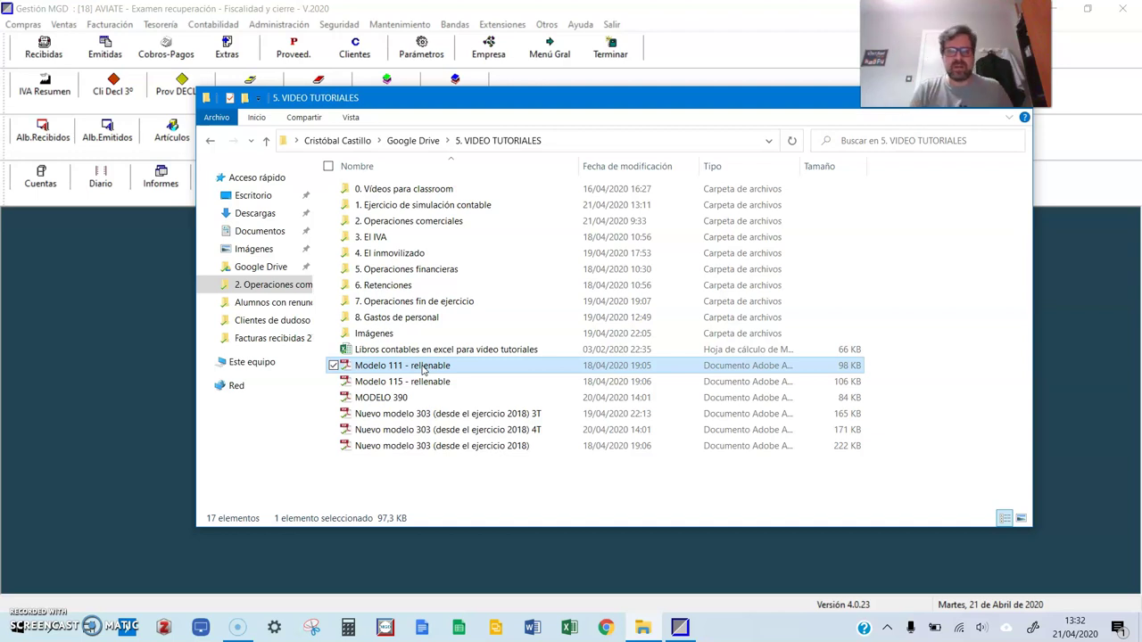
{"action": "left_click", "coordinate": [424, 383]}
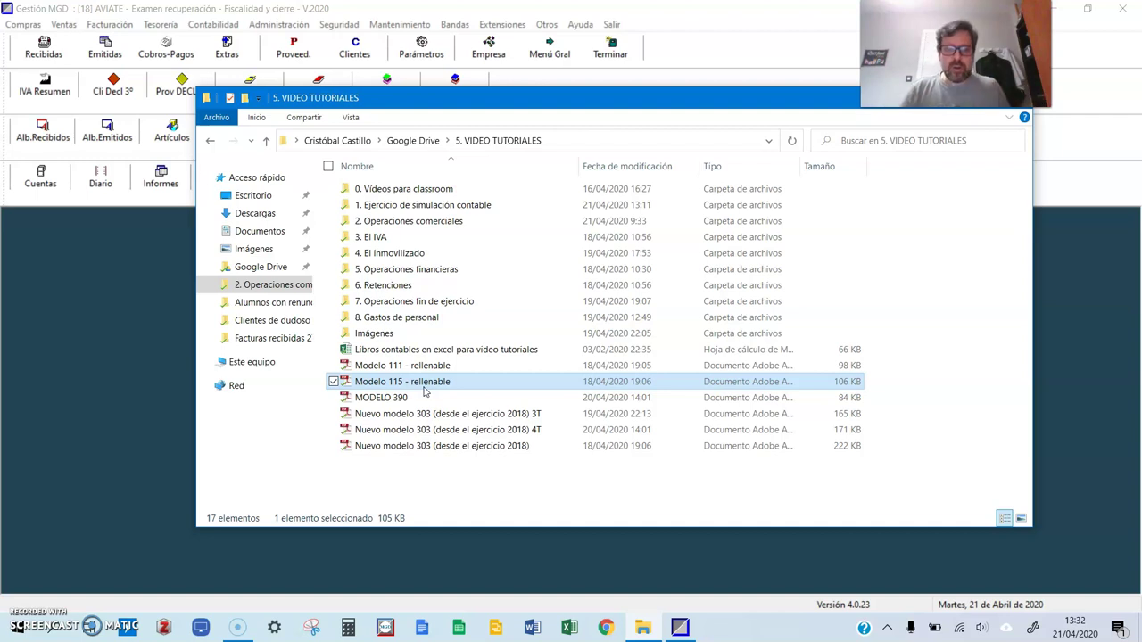
{"action": "double_click", "coordinate": [425, 384]}
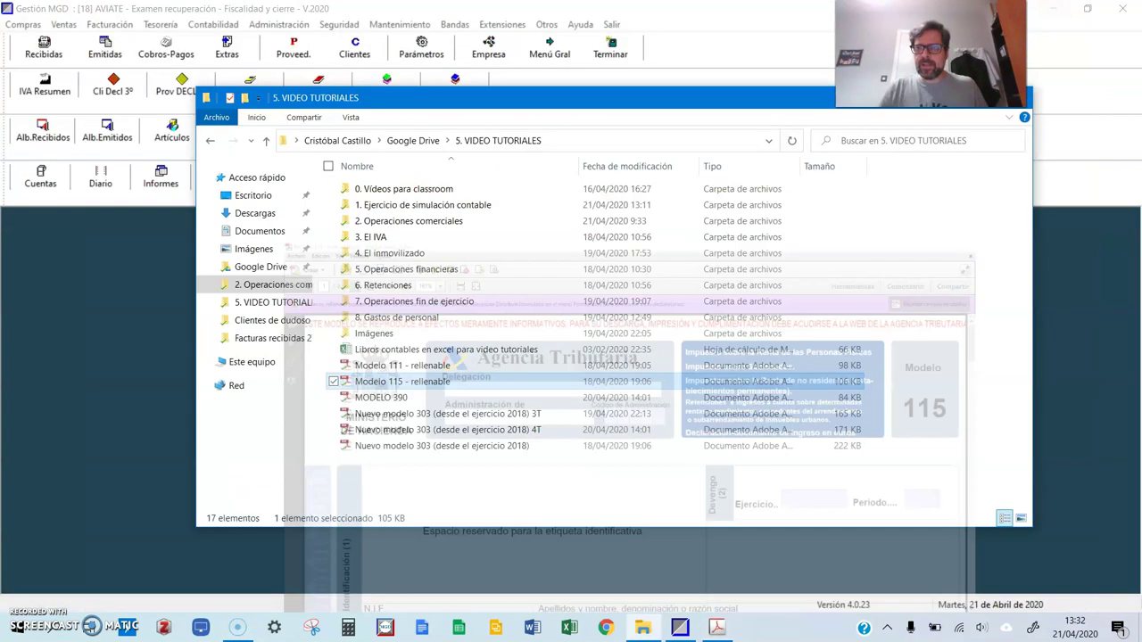
{"action": "left_click", "coordinate": [1053, 8]}
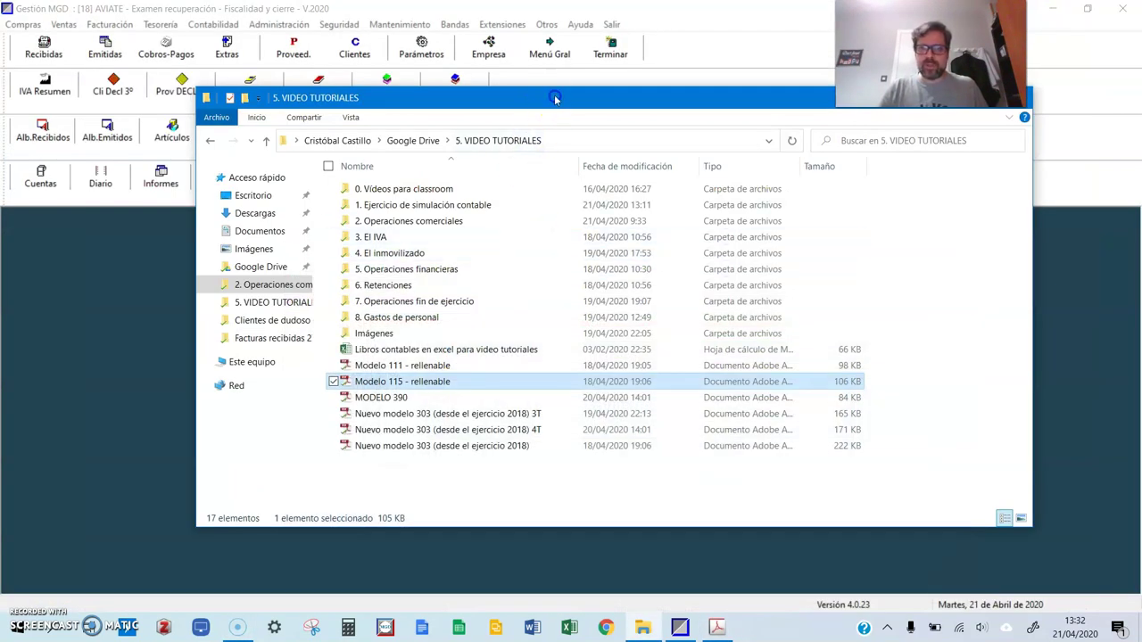
{"action": "left_click_drag", "start_coordinate": [549, 109], "coordinate": [448, 138]}
Step: Open the Mayor consultation for account 4751002 RETENCIONES DEL ALQUILER after searching 4751
{"action": "left_click", "coordinate": [840, 127]}
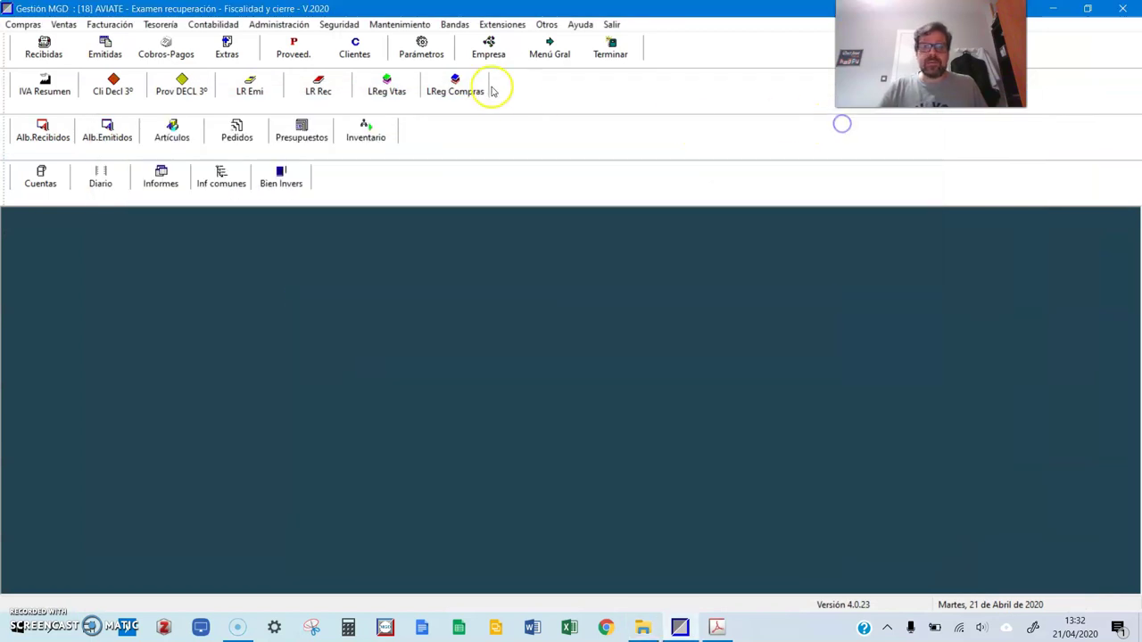
{"action": "left_click", "coordinate": [227, 25]}
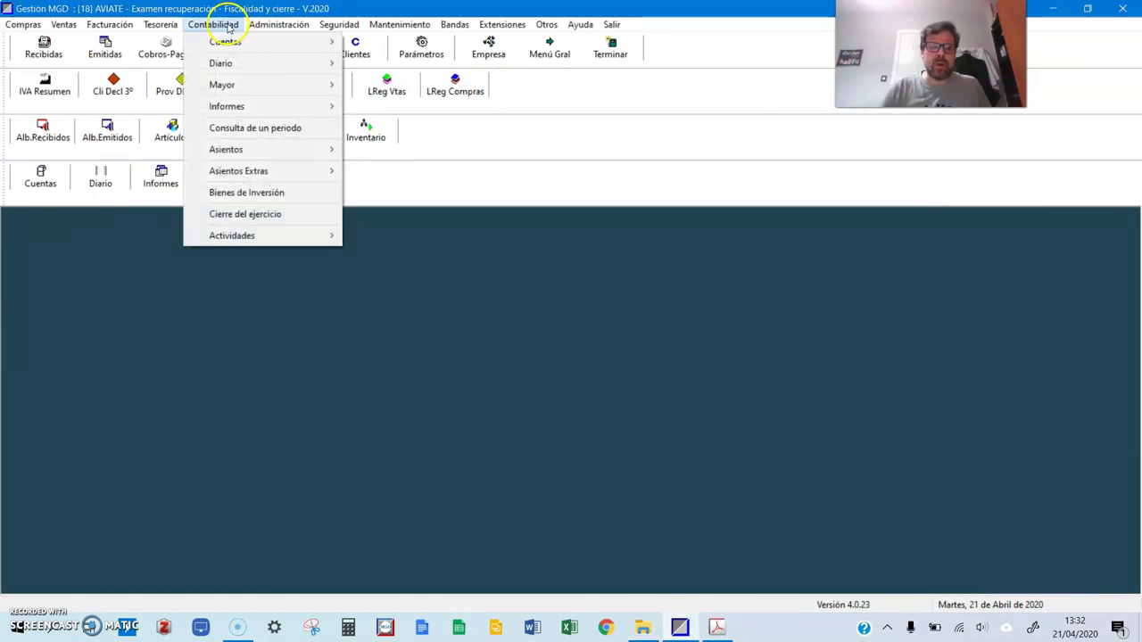
{"action": "mouse_move", "coordinate": [264, 109]}
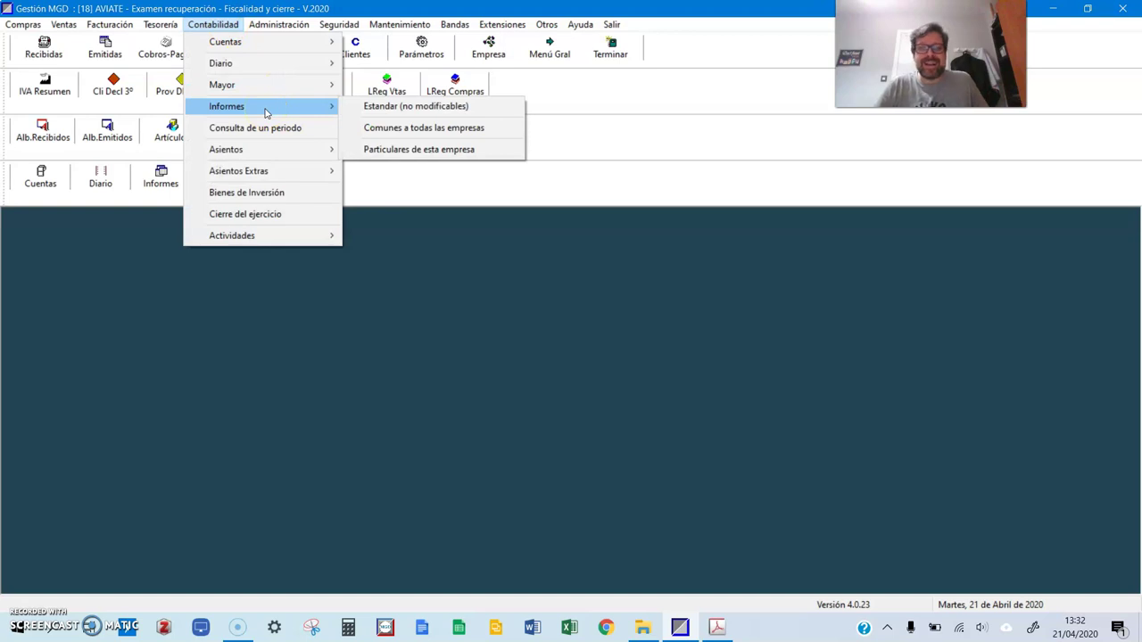
{"action": "mouse_move", "coordinate": [284, 85]}
{"action": "left_click", "coordinate": [398, 86]}
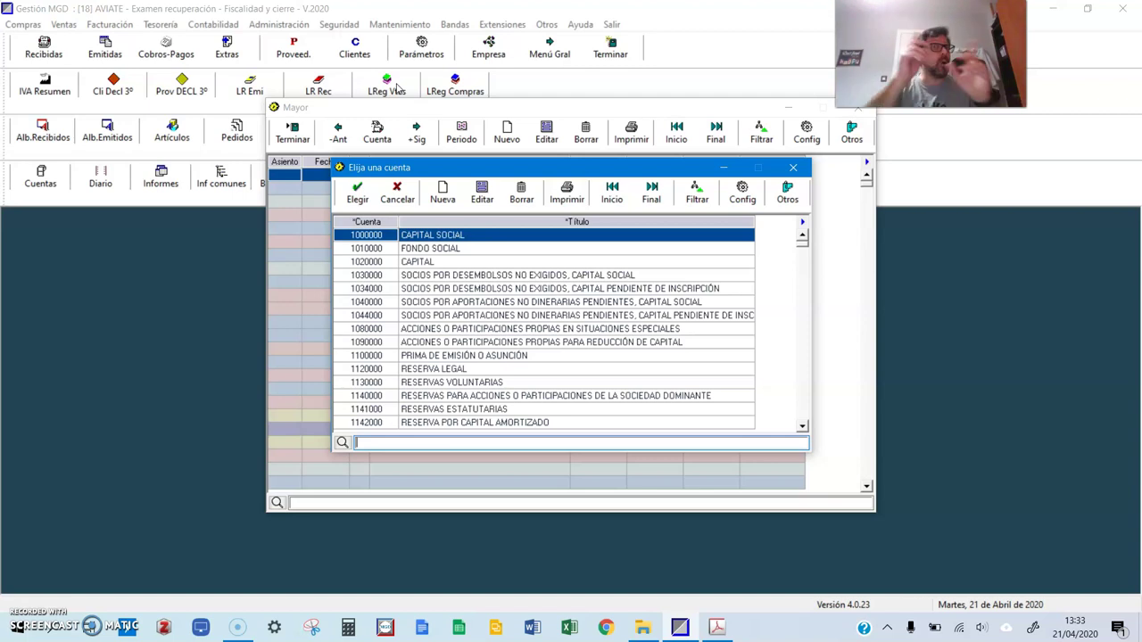
{"action": "type", "text": "4751"}
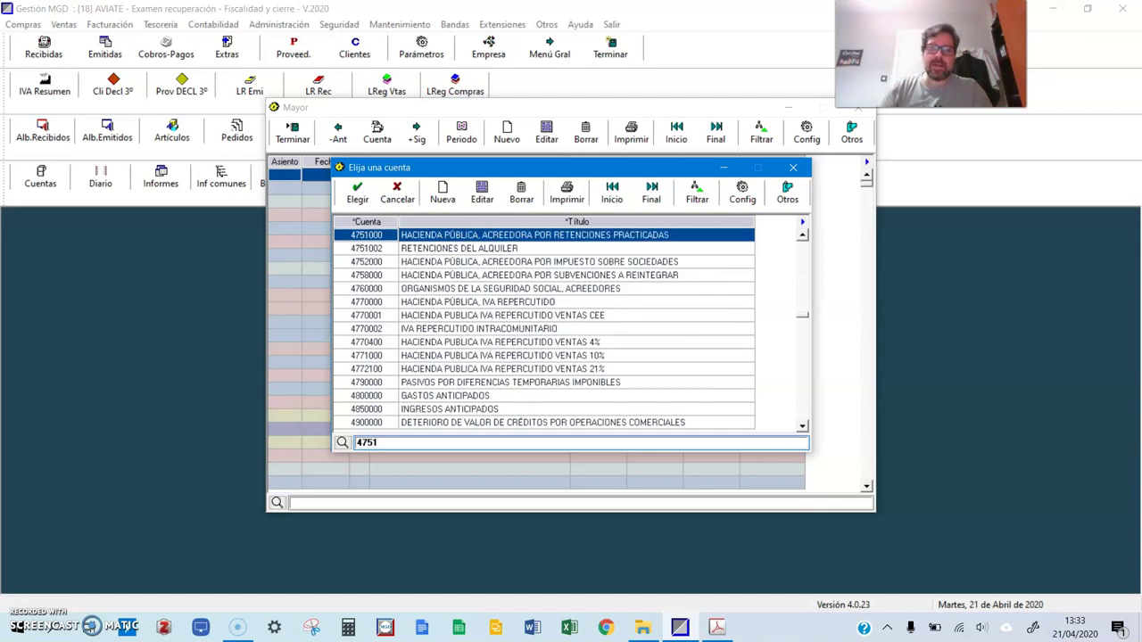
{"action": "left_click", "coordinate": [437, 251]}
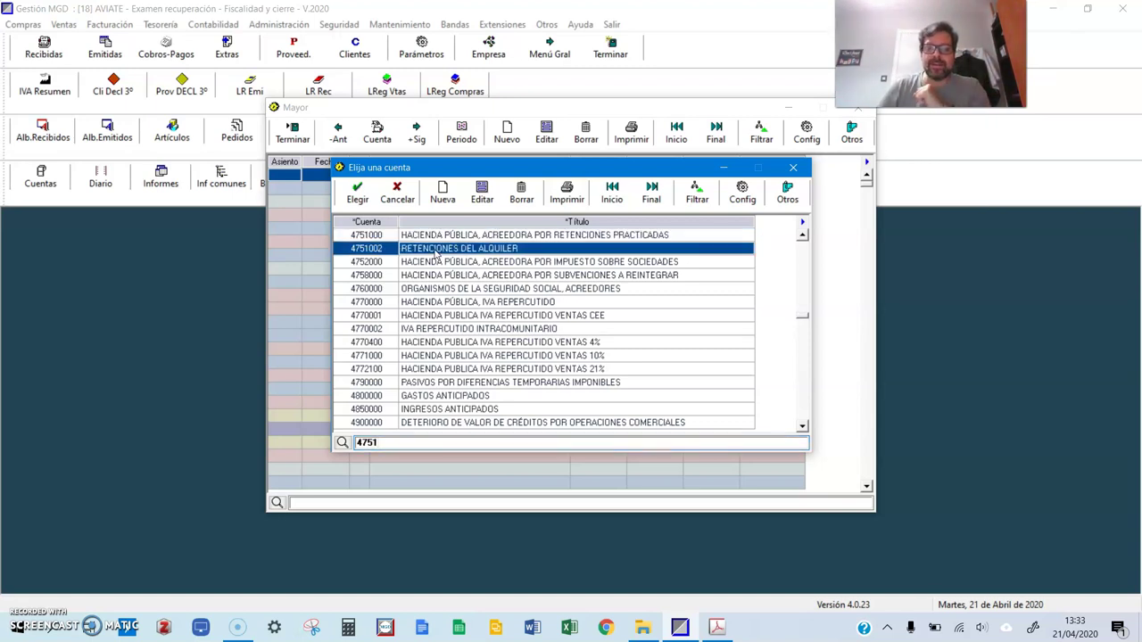
{"action": "double_click", "coordinate": [437, 250]}
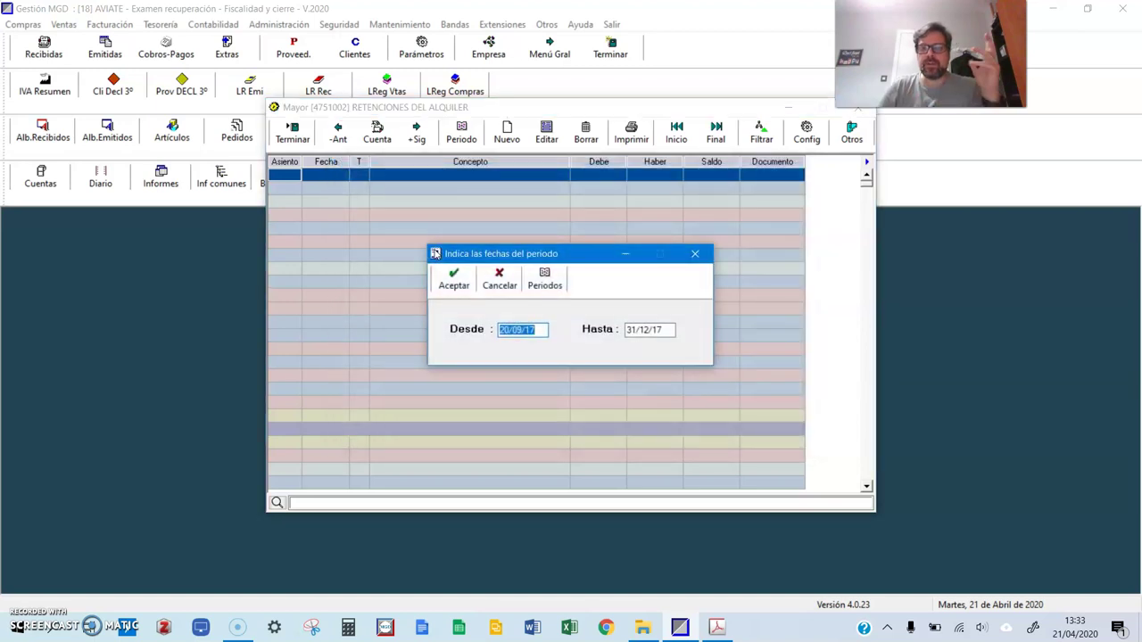
Step: Accept the 20/09/17–31/12/17 period and open the Rec. 3/2017 invoice's accounting lines
{"action": "left_click", "coordinate": [471, 283]}
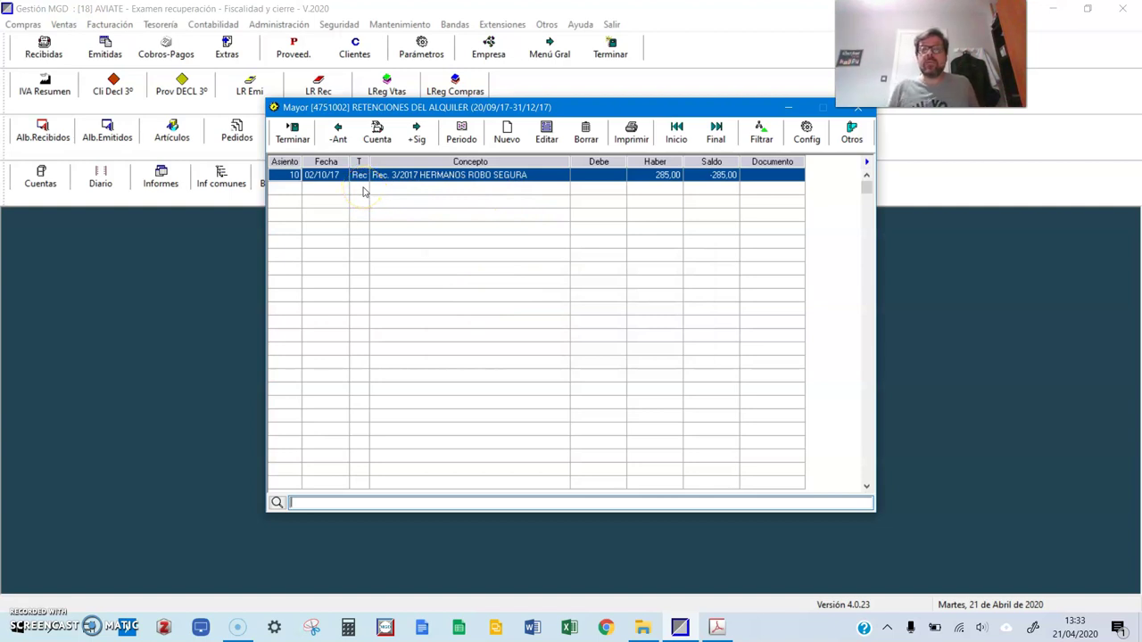
{"action": "left_click", "coordinate": [412, 178]}
{"action": "double_click", "coordinate": [411, 177]}
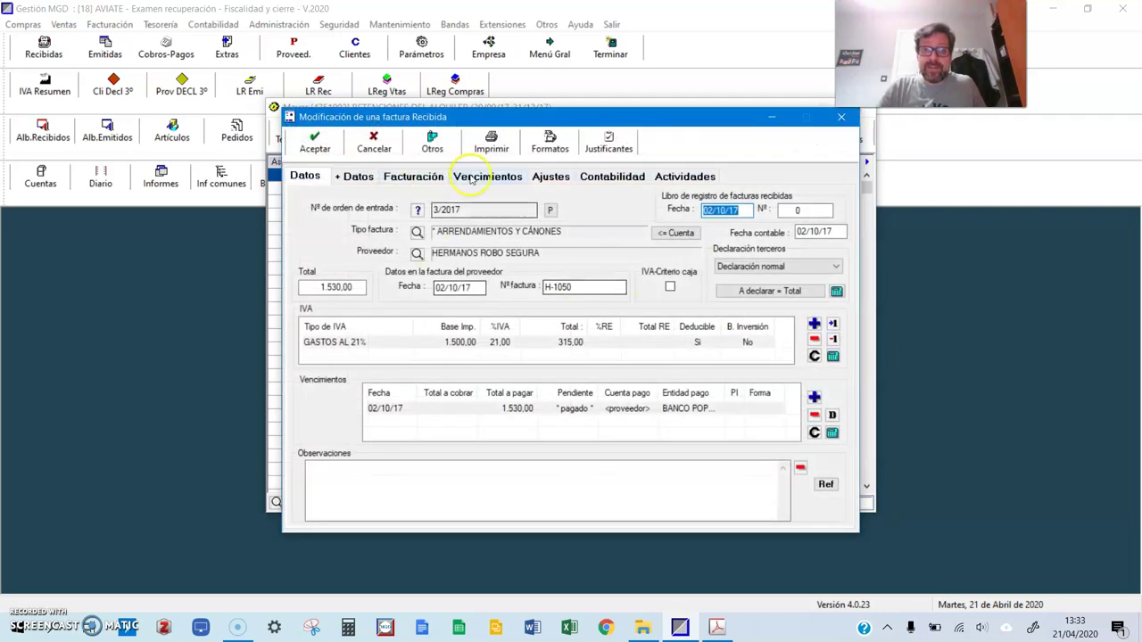
{"action": "left_click", "coordinate": [598, 177]}
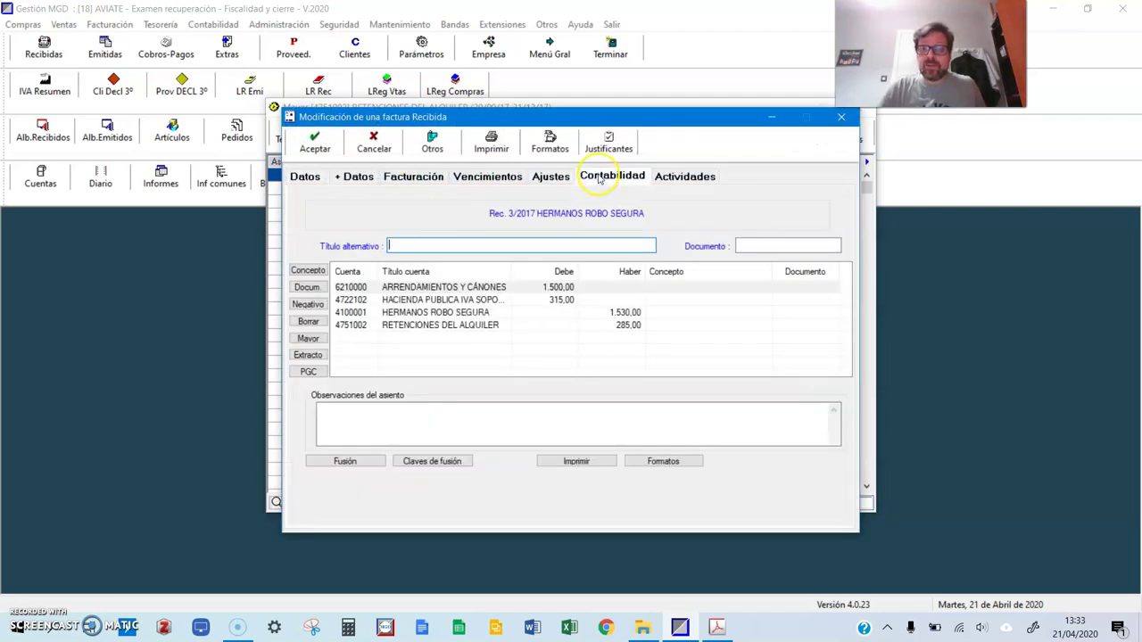
Step: Review the 315,00 VAT, 1.530,00 supplier and 285,00 retention lines, then return to Modelo 115
{"action": "left_click", "coordinate": [501, 301]}
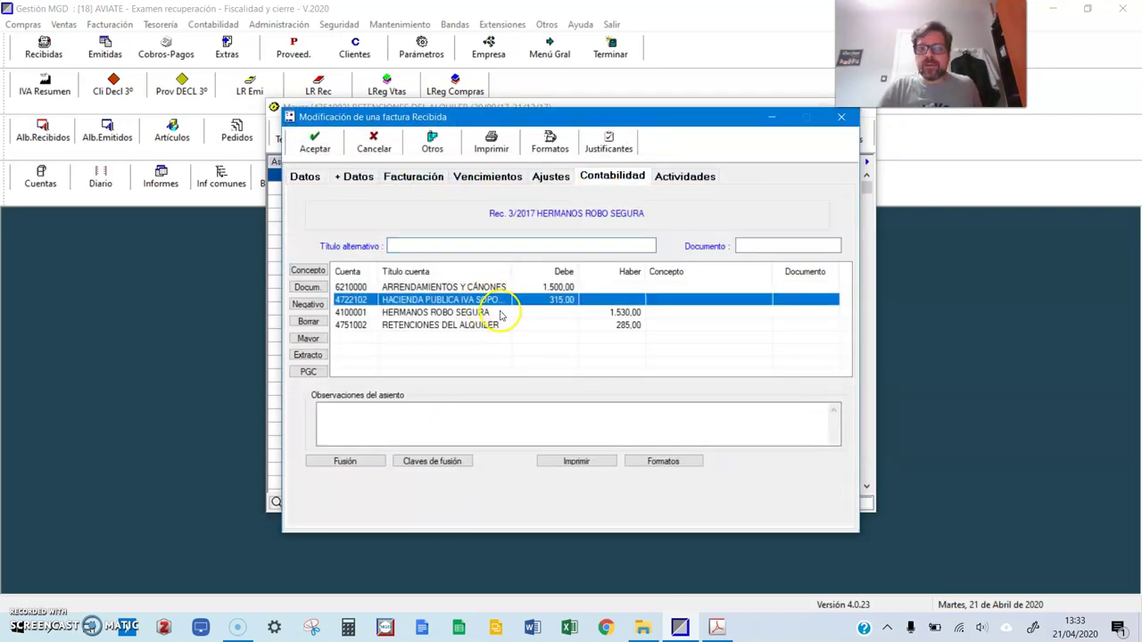
{"action": "left_click", "coordinate": [501, 313]}
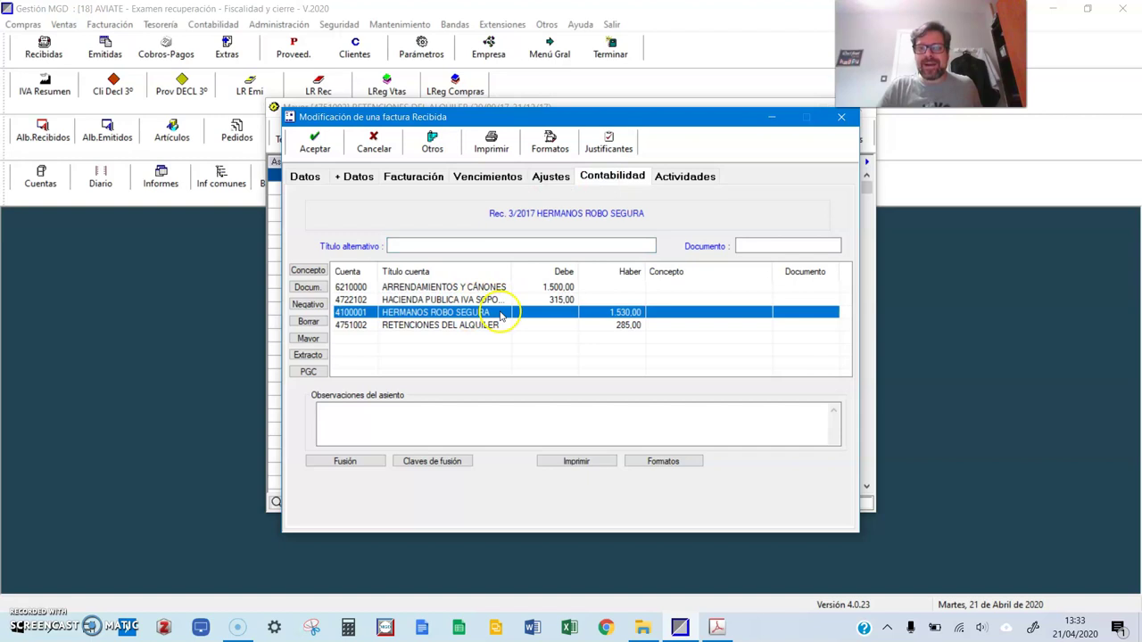
{"action": "left_click", "coordinate": [628, 326]}
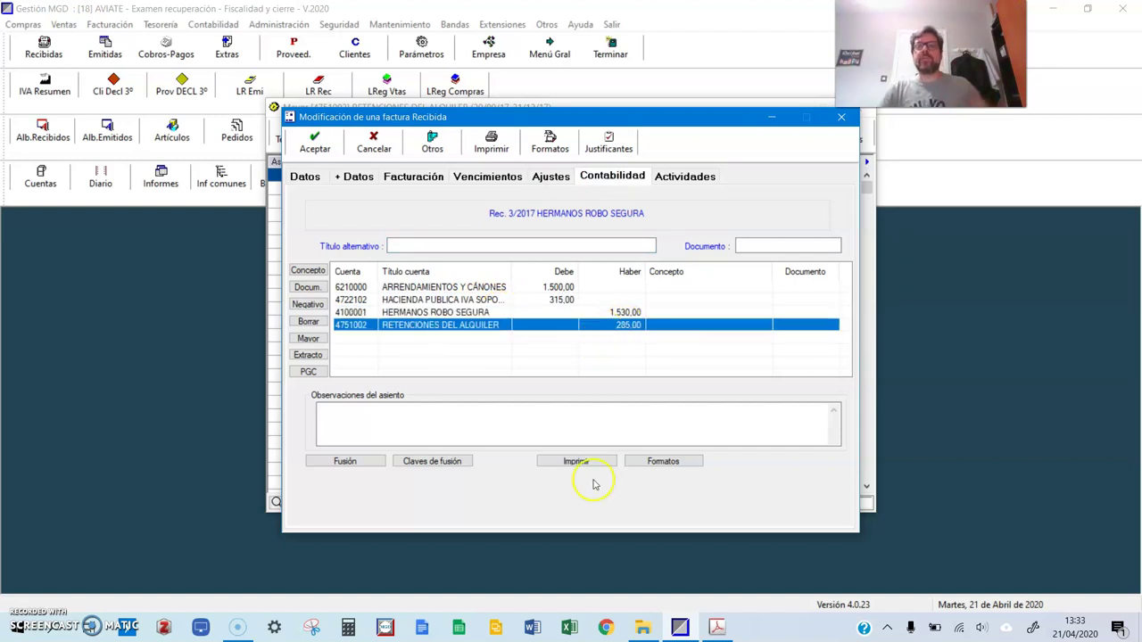
{"action": "left_click", "coordinate": [717, 629]}
{"action": "scroll", "coordinate": [714, 417], "scroll_direction": "down", "scroll_amount": 1}
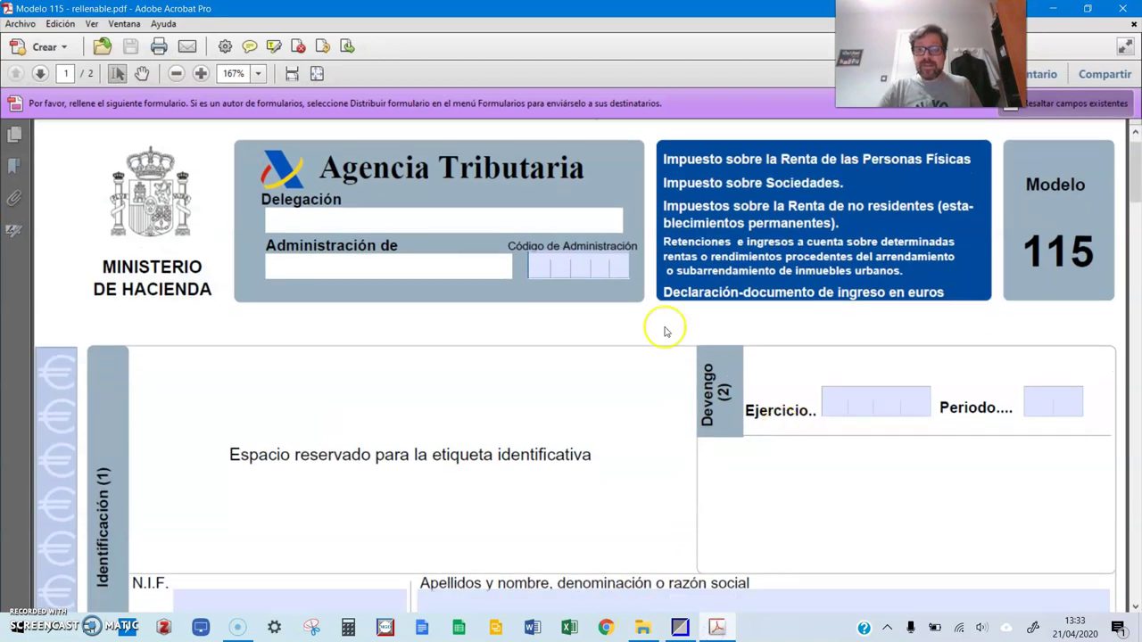
Step: Enter 2017 as Ejercicio, then close the open invoice in Gestión MGD and return to the form
{"action": "left_click", "coordinate": [842, 402]}
{"action": "type", "text": "2017"}
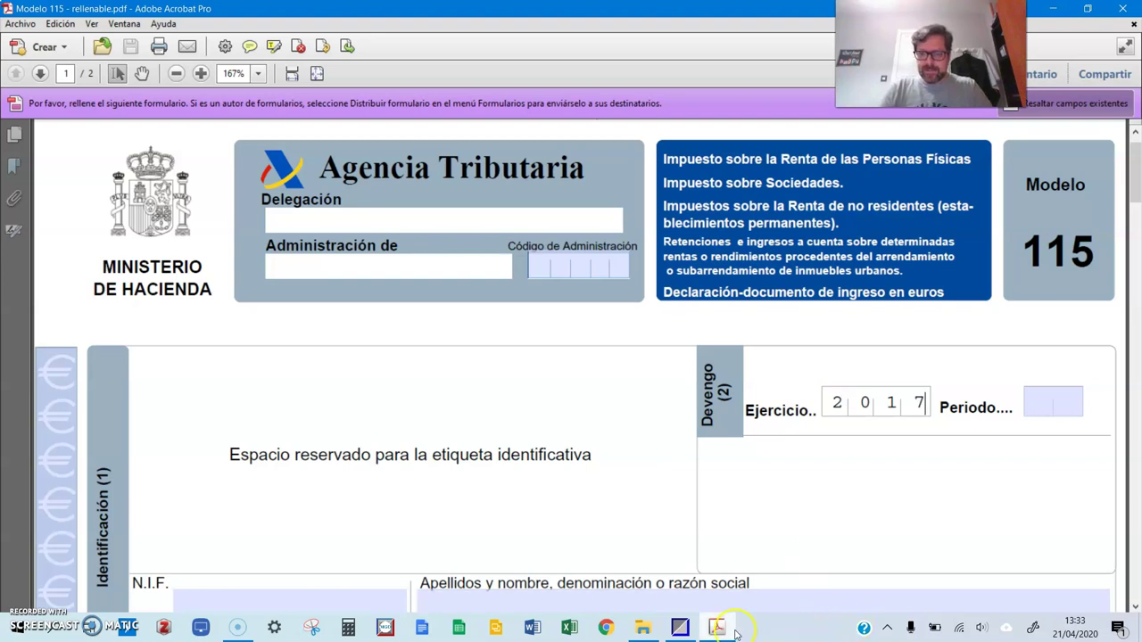
{"action": "left_click", "coordinate": [650, 628]}
{"action": "left_click", "coordinate": [680, 628]}
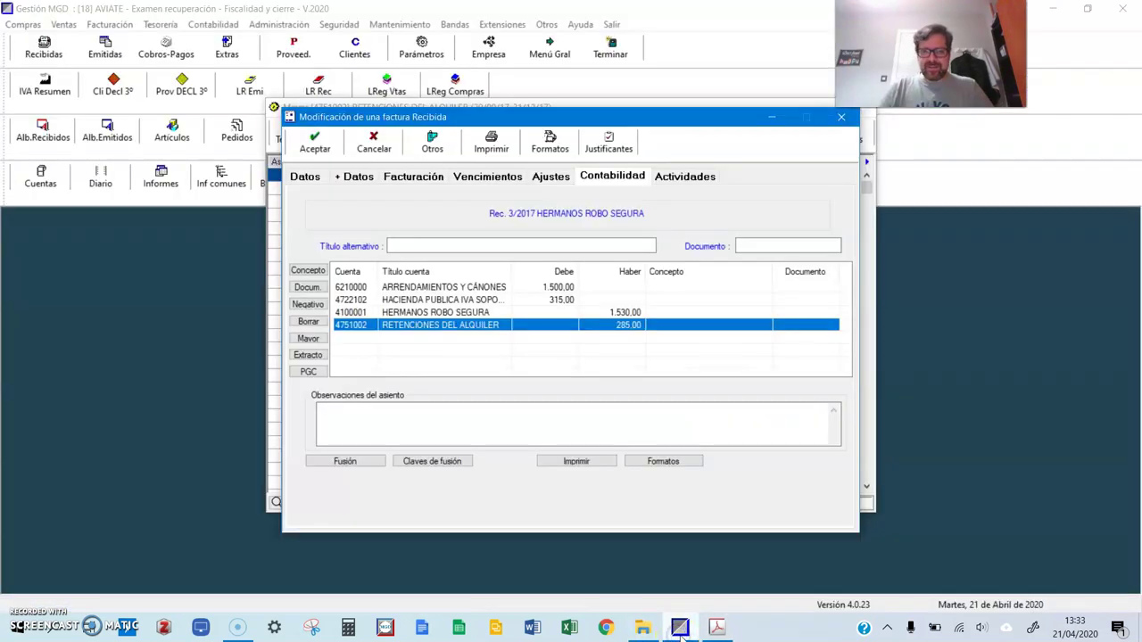
{"action": "left_click", "coordinate": [317, 145]}
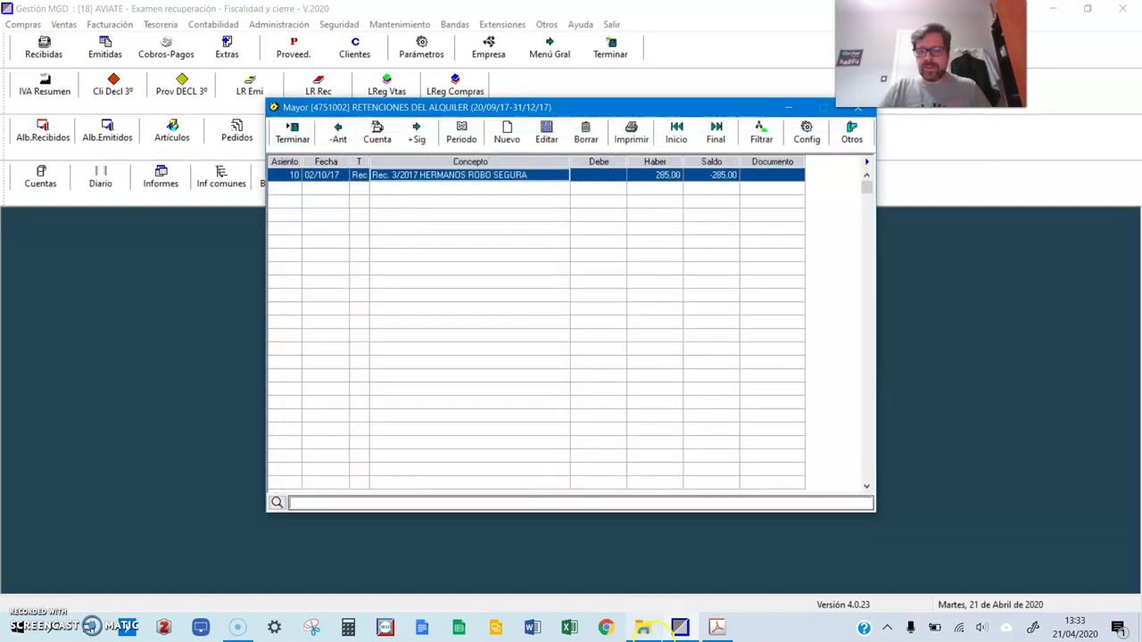
{"action": "left_click", "coordinate": [719, 629]}
Step: Enter 4T in the Periodo field
{"action": "left_click", "coordinate": [1024, 404]}
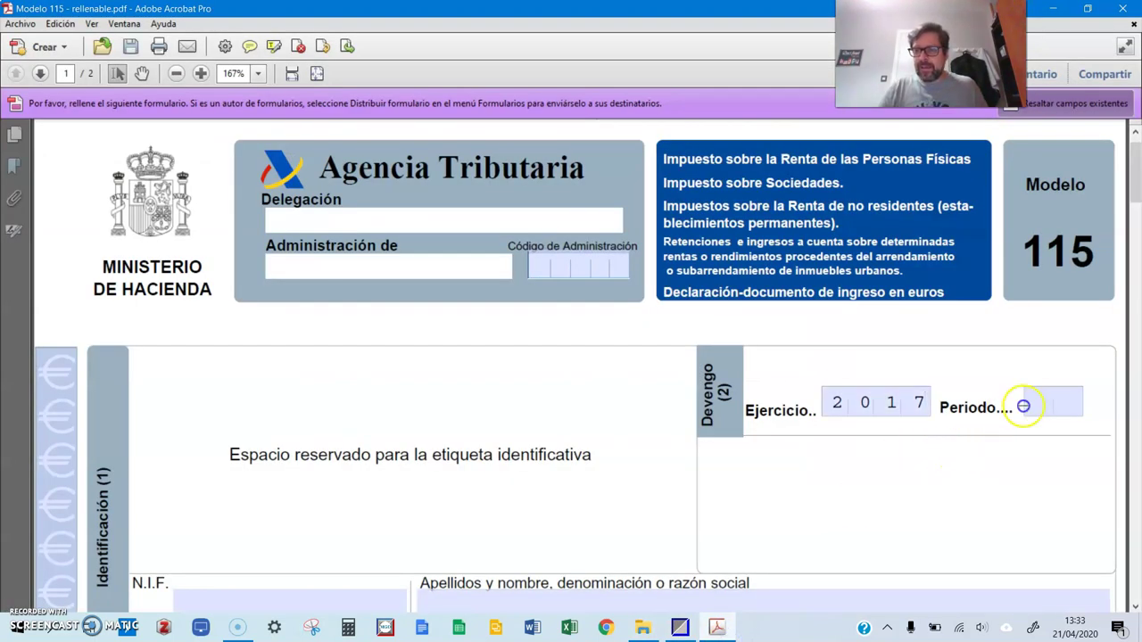
{"action": "type", "text": "4T"}
{"action": "scroll", "coordinate": [895, 425], "scroll_direction": "down", "scroll_amount": 1}
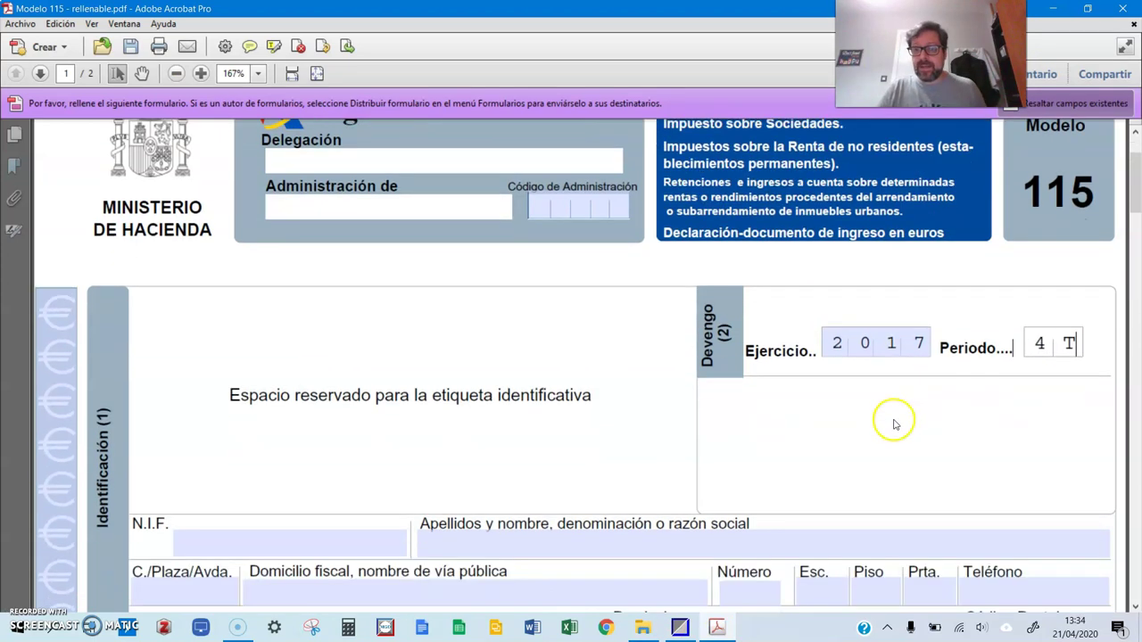
{"action": "scroll", "coordinate": [895, 424], "scroll_direction": "down", "scroll_amount": 2}
Step: Enter the company's N.I.F. and the name AVIATE S.L in the identification fields
{"action": "left_click", "coordinate": [352, 454]}
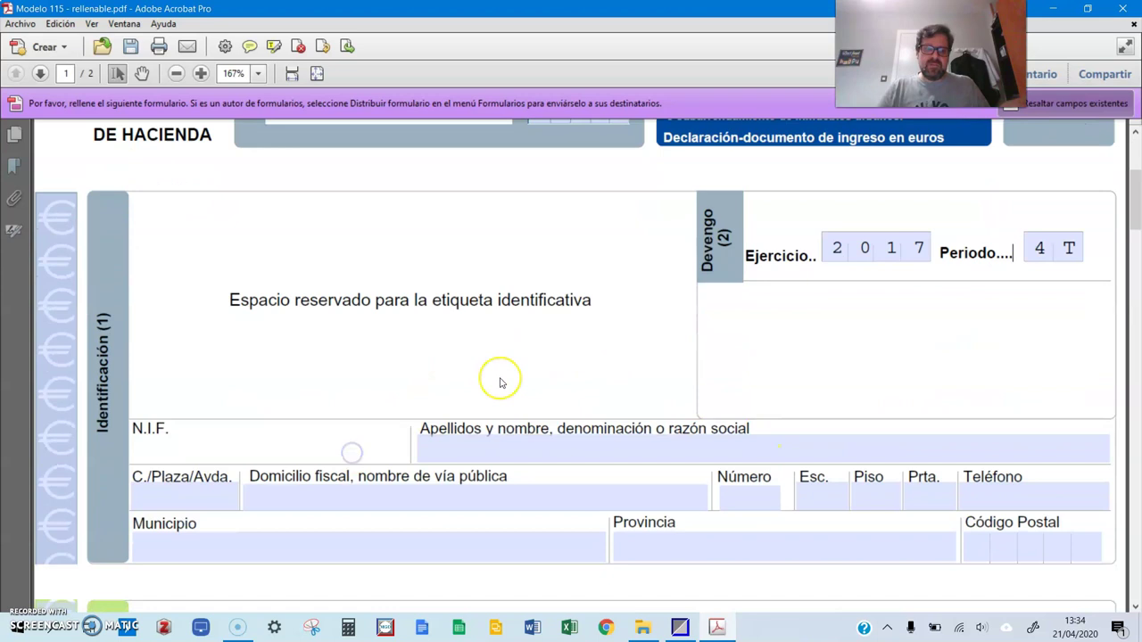
{"action": "type", "text": "B18282012"}
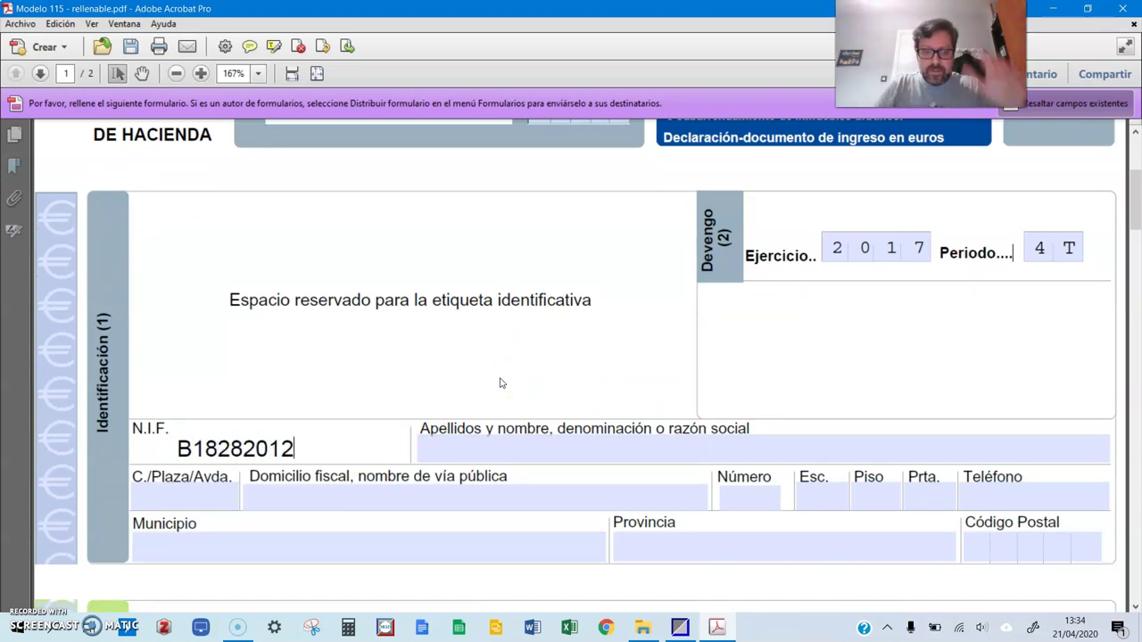
{"action": "left_click", "coordinate": [496, 447]}
{"action": "type", "text": "AVIATE S.L"}
Step: Correct the end of the company name field, keeping it as AVIATE S.L
{"action": "left_click", "coordinate": [474, 419]}
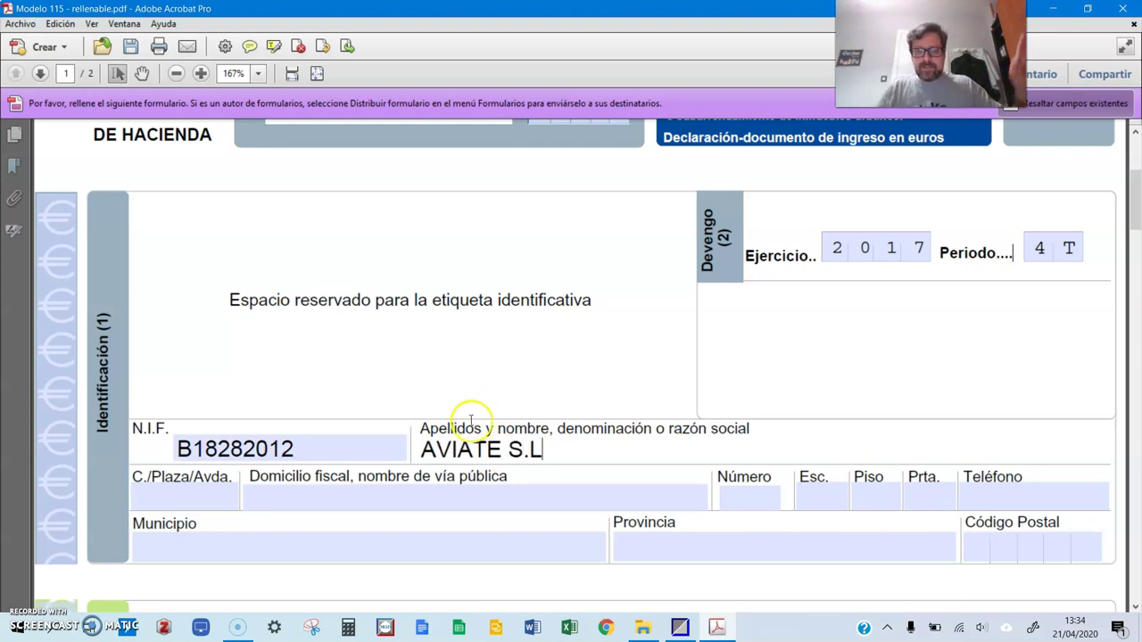
{"action": "left_click", "coordinate": [377, 544]}
{"action": "key", "text": "shift+Tab"}
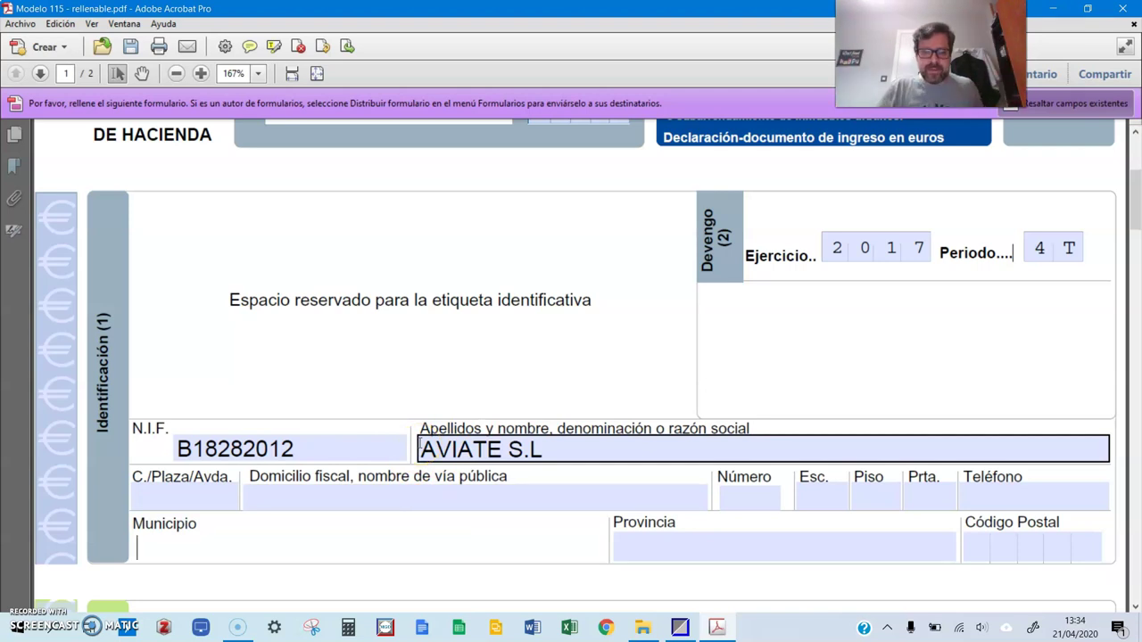
{"action": "scroll", "coordinate": [482, 428], "scroll_direction": "down", "scroll_amount": 1}
{"action": "left_click", "coordinate": [511, 420]}
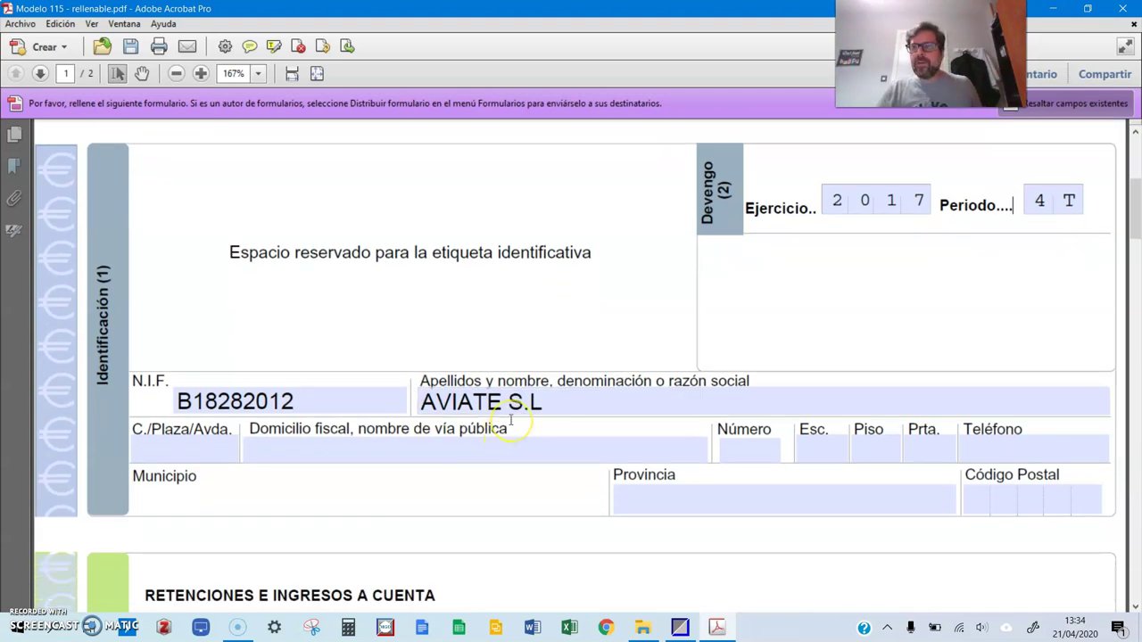
{"action": "left_click", "coordinate": [556, 401]}
{"action": "type", "text": "."}
{"action": "key", "text": "BackSpace"}
{"action": "left_click", "coordinate": [531, 455]}
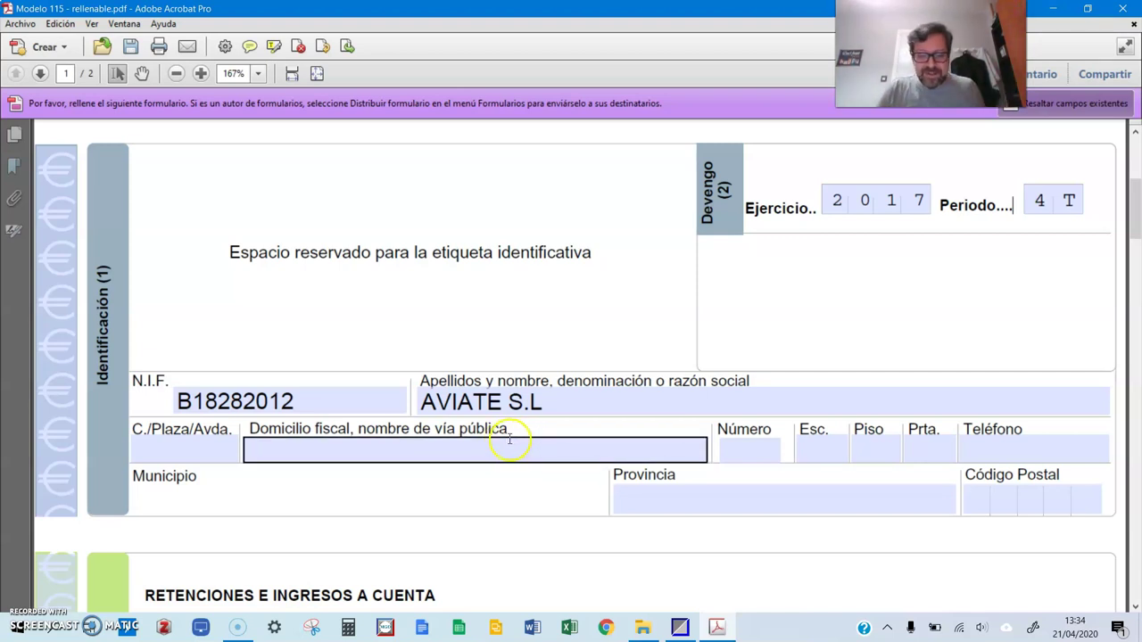
Step: Enter 1 in box 1, N.º de perceptores, of the Liquidación section
{"action": "scroll", "coordinate": [561, 446], "scroll_direction": "down", "scroll_amount": 2}
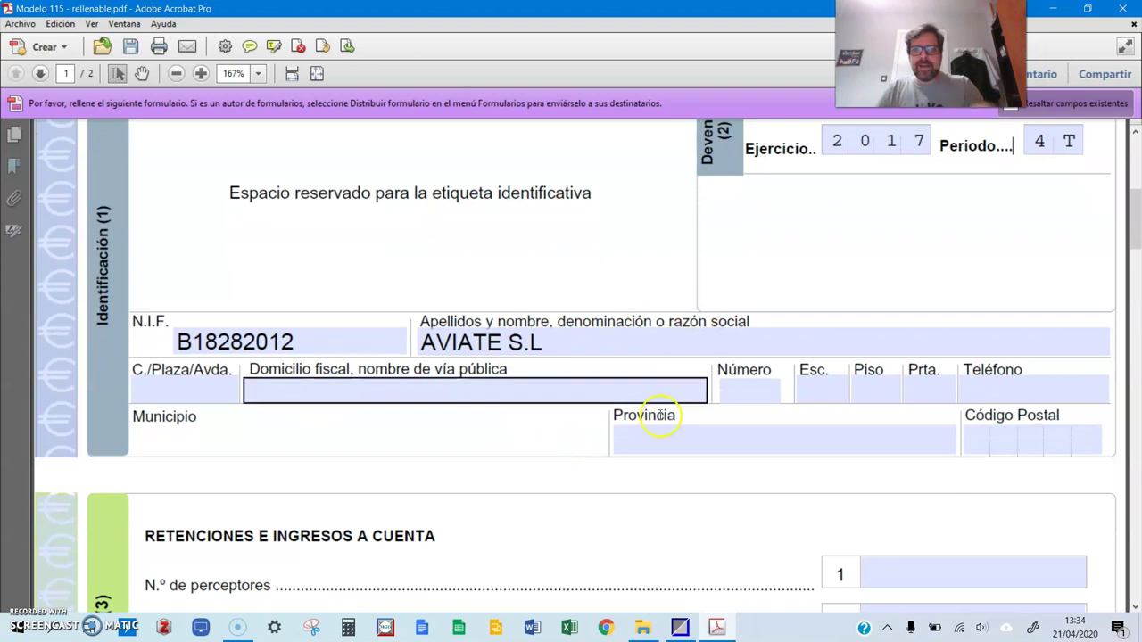
{"action": "scroll", "coordinate": [703, 401], "scroll_direction": "down", "scroll_amount": 4}
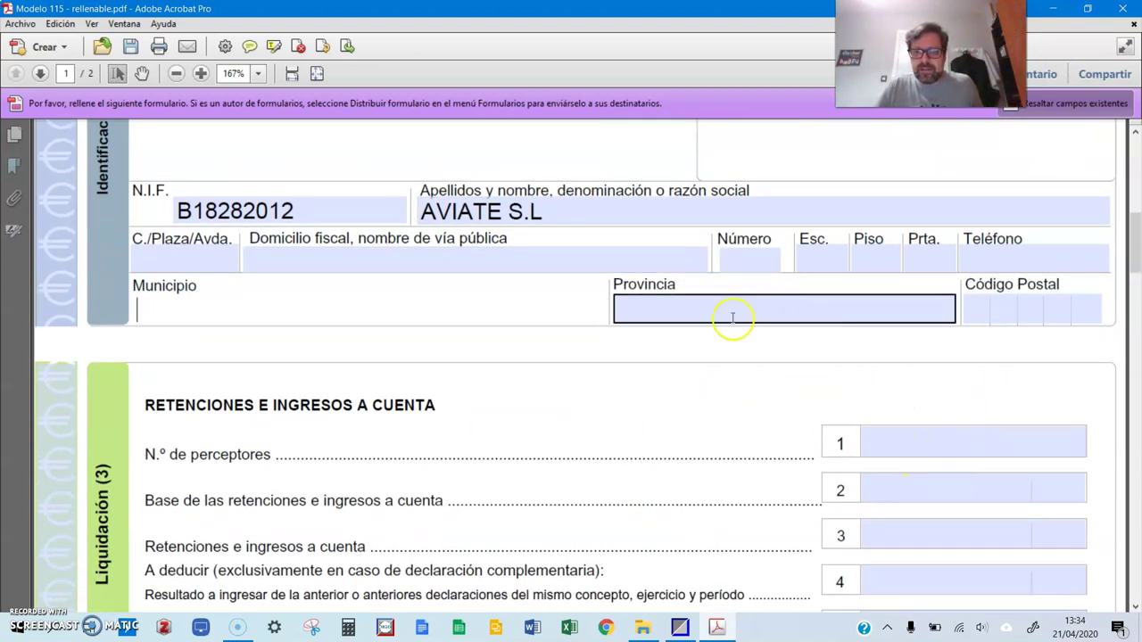
{"action": "left_click", "coordinate": [987, 440]}
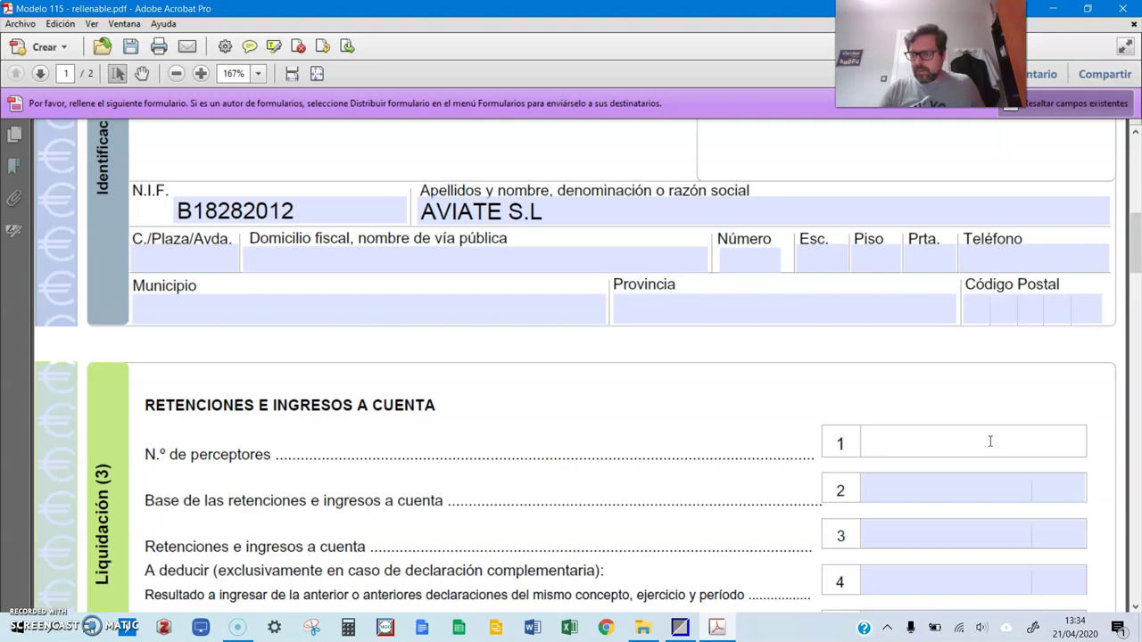
{"action": "left_click", "coordinate": [991, 441]}
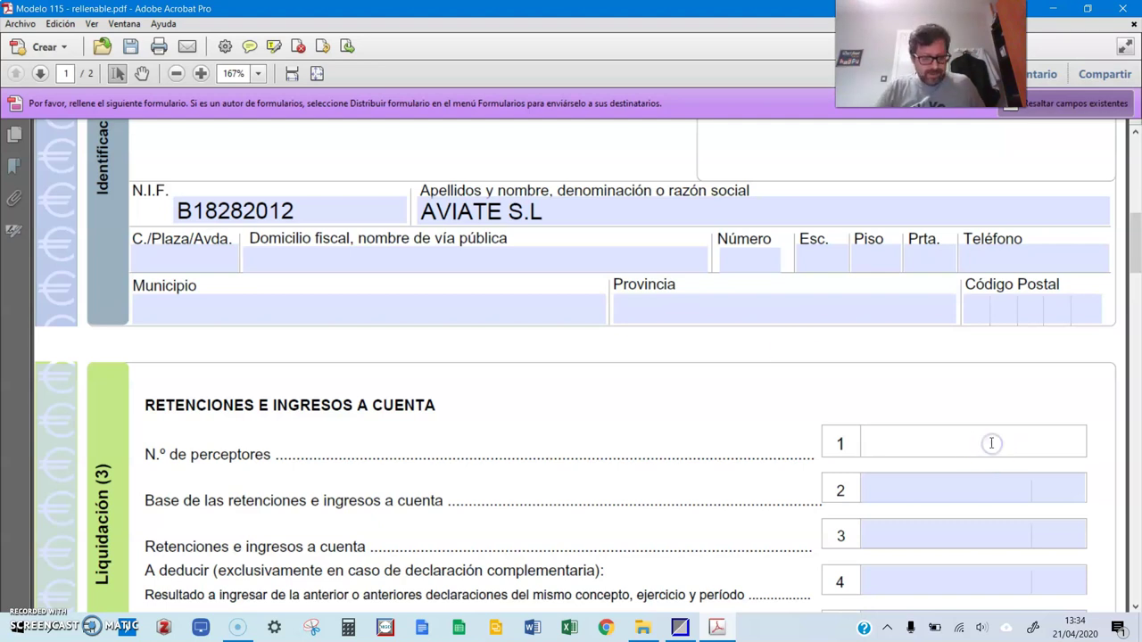
{"action": "left_click", "coordinate": [949, 488]}
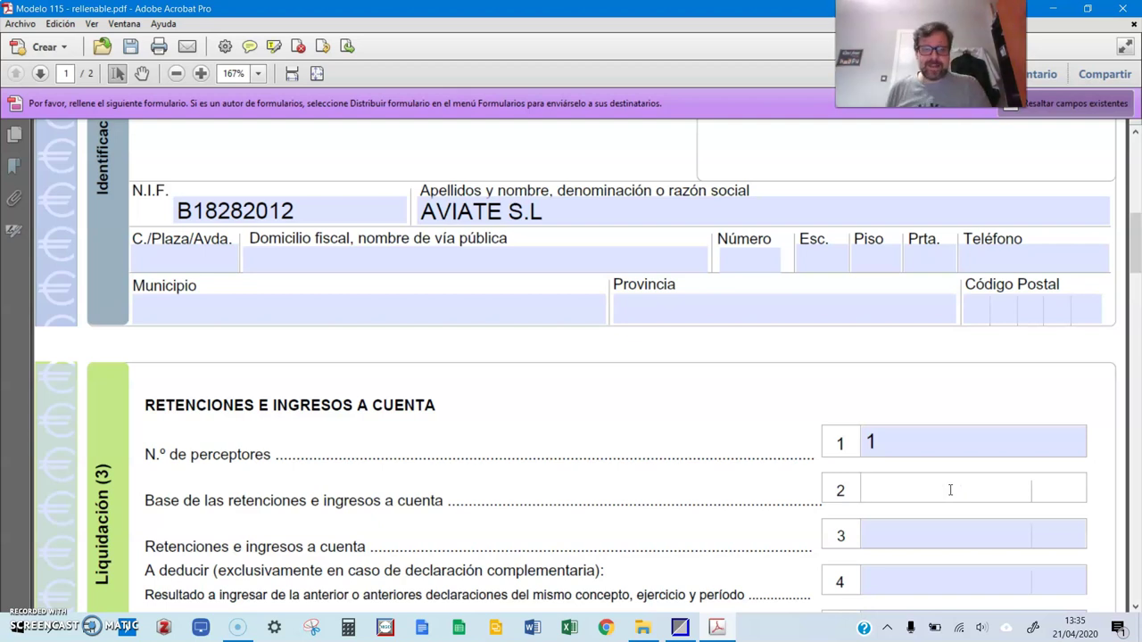
{"action": "left_click", "coordinate": [948, 490]}
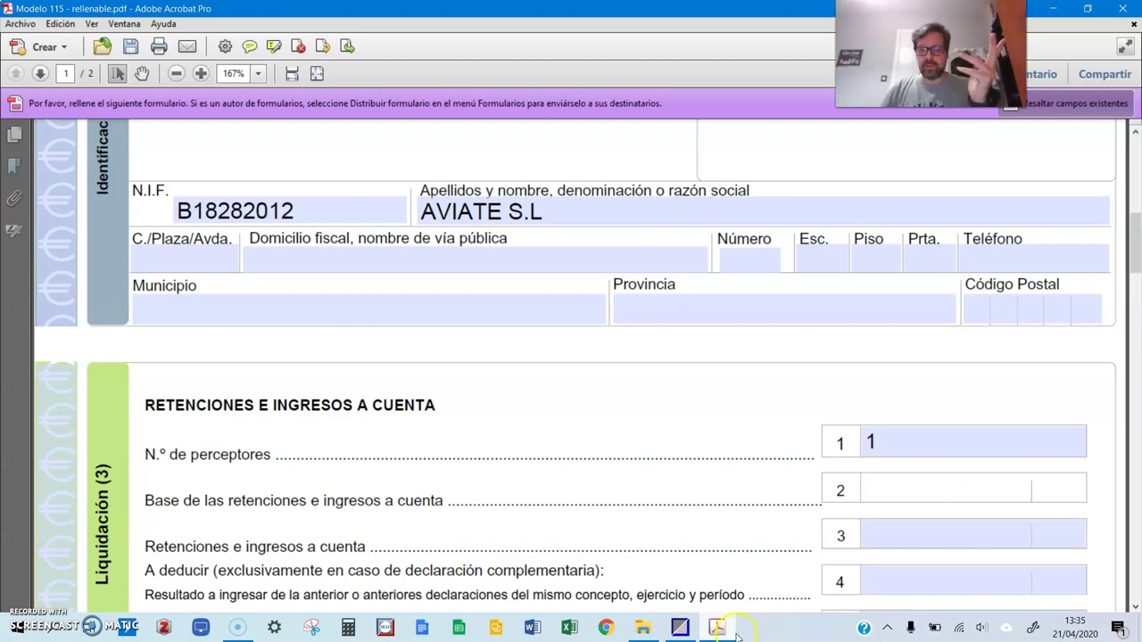
Step: Check invoice Rec. 3/2017's entry for the 1.500,00 base and 285,00 retention in Gestión MGD
{"action": "left_click", "coordinate": [682, 629]}
{"action": "double_click", "coordinate": [485, 175]}
{"action": "left_click", "coordinate": [609, 178]}
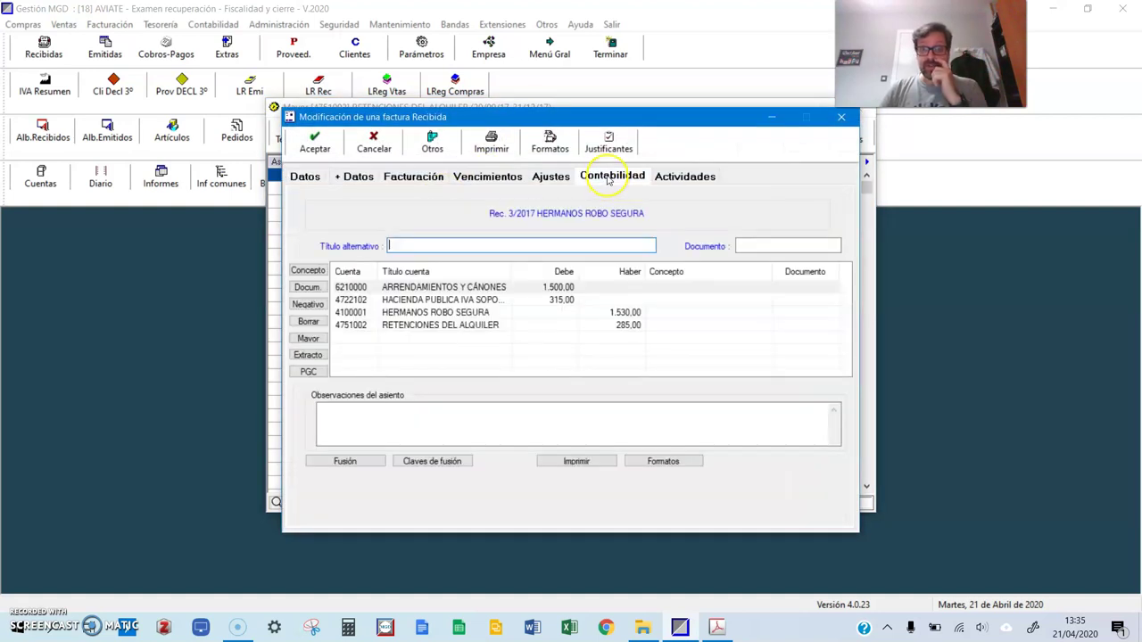
{"action": "left_click", "coordinate": [626, 327]}
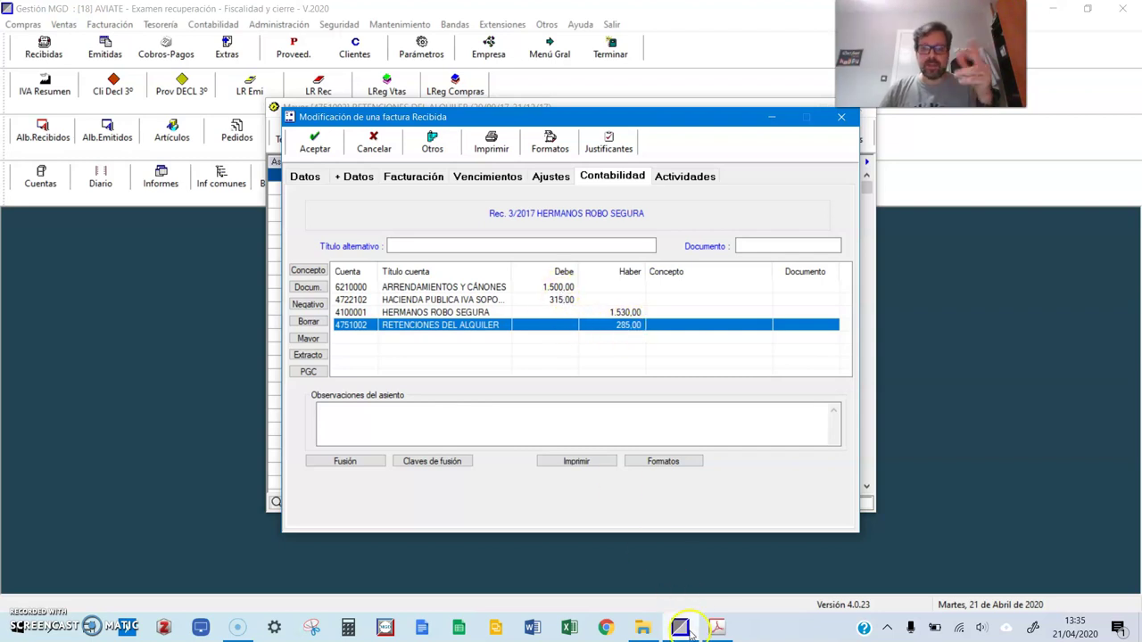
{"action": "left_click", "coordinate": [717, 627]}
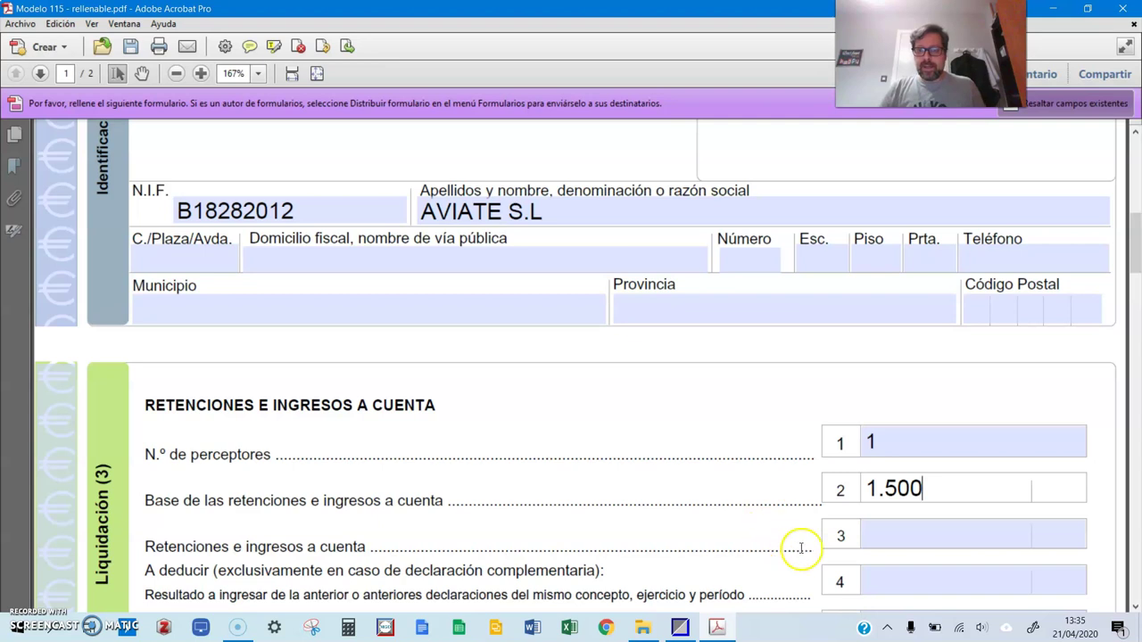
Step: Enter 285 as the retentions amount and 285 as Resultado a ingresar
{"action": "left_click", "coordinate": [874, 541]}
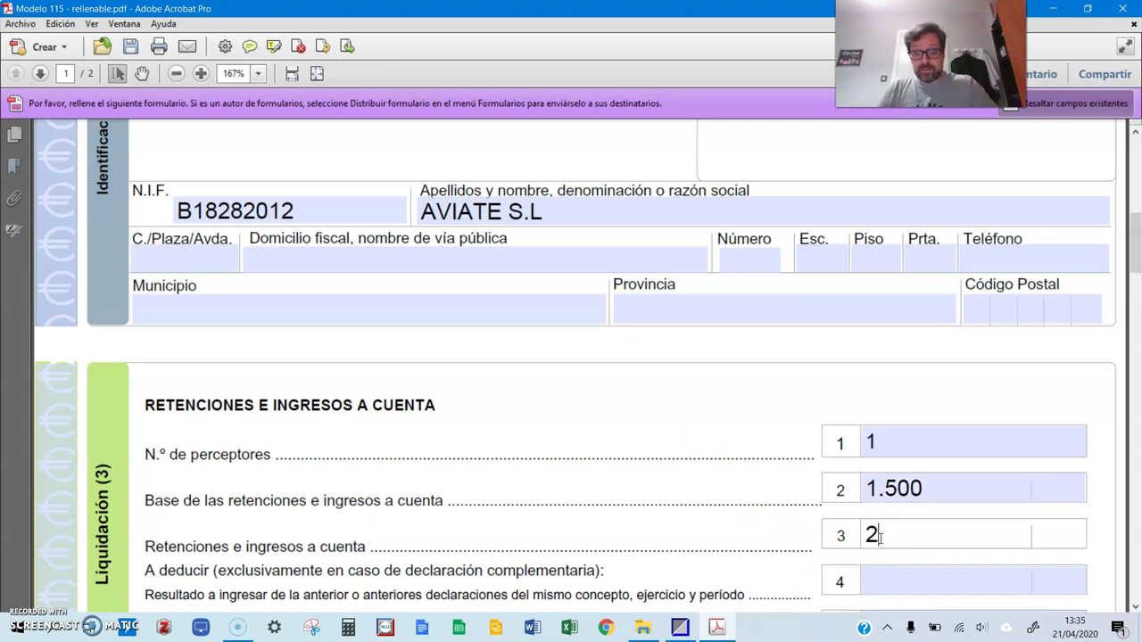
{"action": "type", "text": "285"}
{"action": "scroll", "coordinate": [938, 503], "scroll_direction": "down", "scroll_amount": 3}
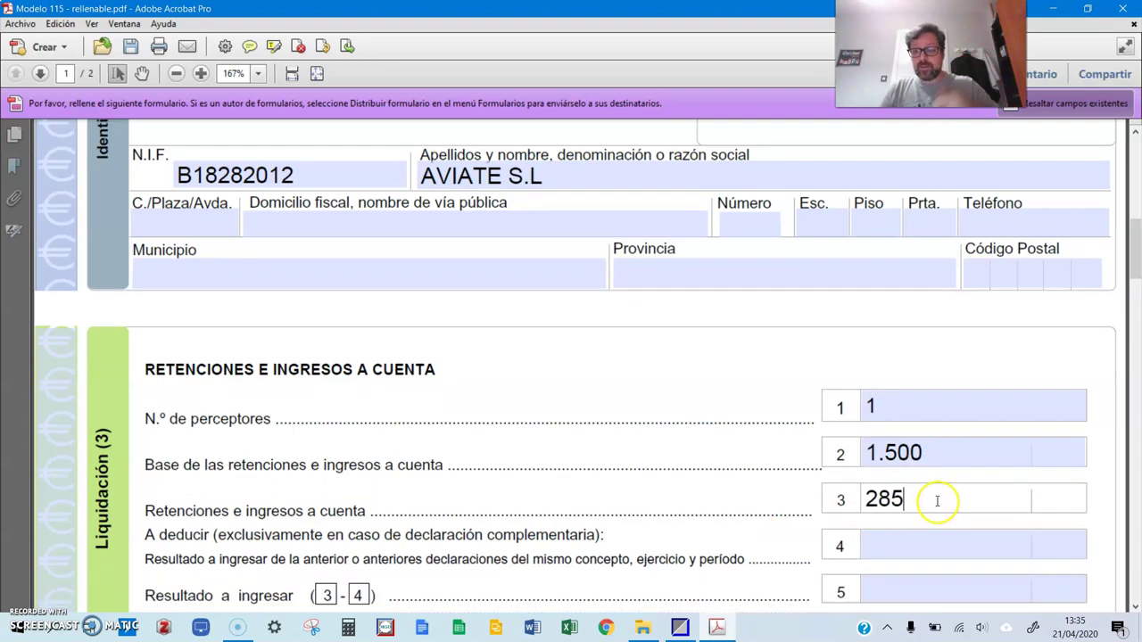
{"action": "left_click", "coordinate": [944, 494]}
{"action": "type", "text": "285"}
{"action": "scroll", "coordinate": [945, 494], "scroll_direction": "down", "scroll_amount": 6}
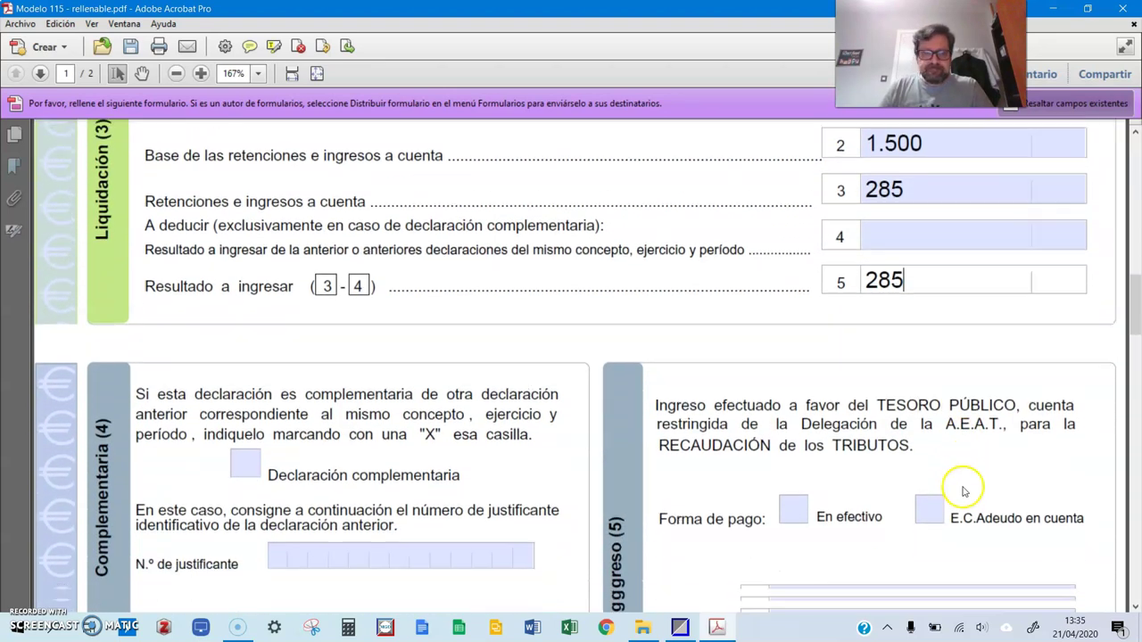
Step: Mark E.C. Adeudo en cuenta with an X and fill in Importe as 285
{"action": "left_click", "coordinate": [929, 439]}
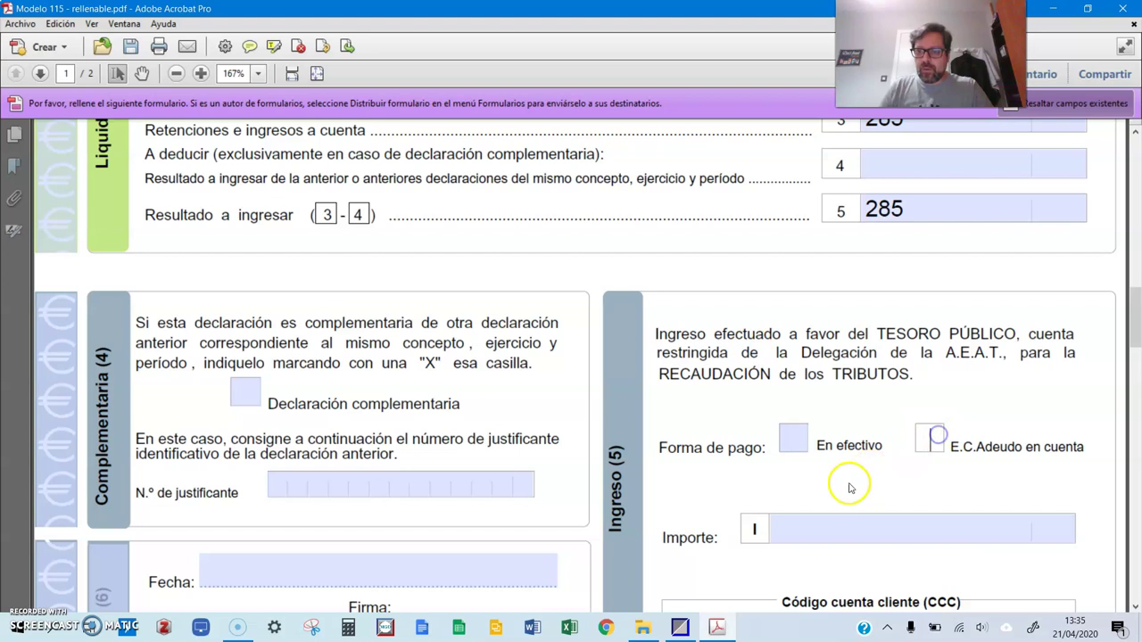
{"action": "type", "text": "X"}
{"action": "scroll", "coordinate": [850, 487], "scroll_direction": "down", "scroll_amount": 1}
{"action": "left_click", "coordinate": [810, 535]}
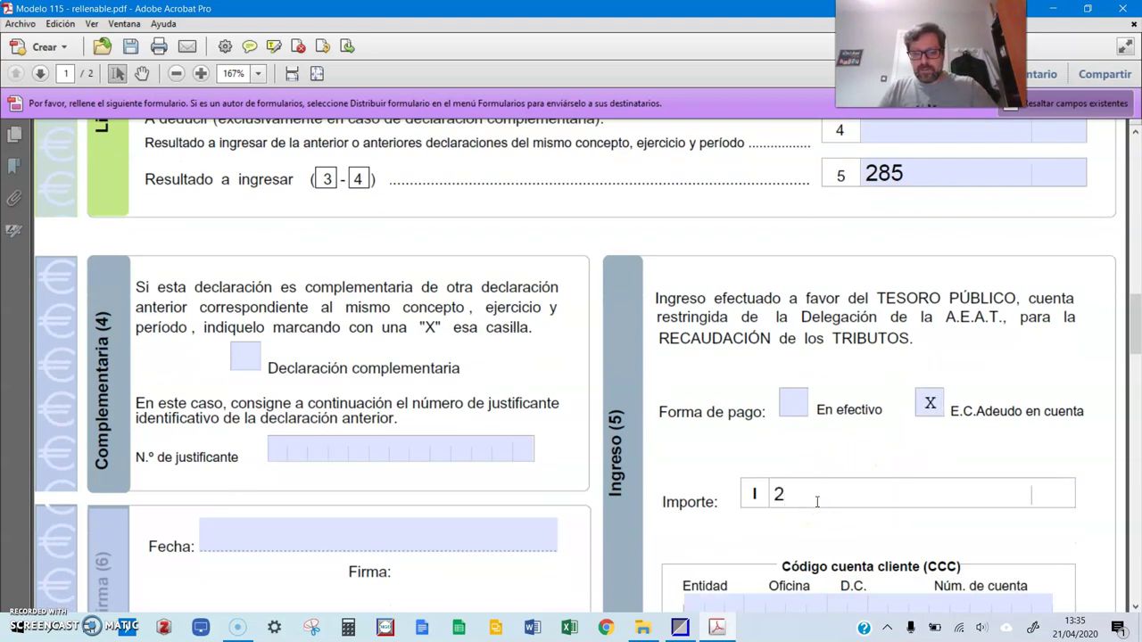
{"action": "scroll", "coordinate": [829, 485], "scroll_direction": "down", "scroll_amount": 3}
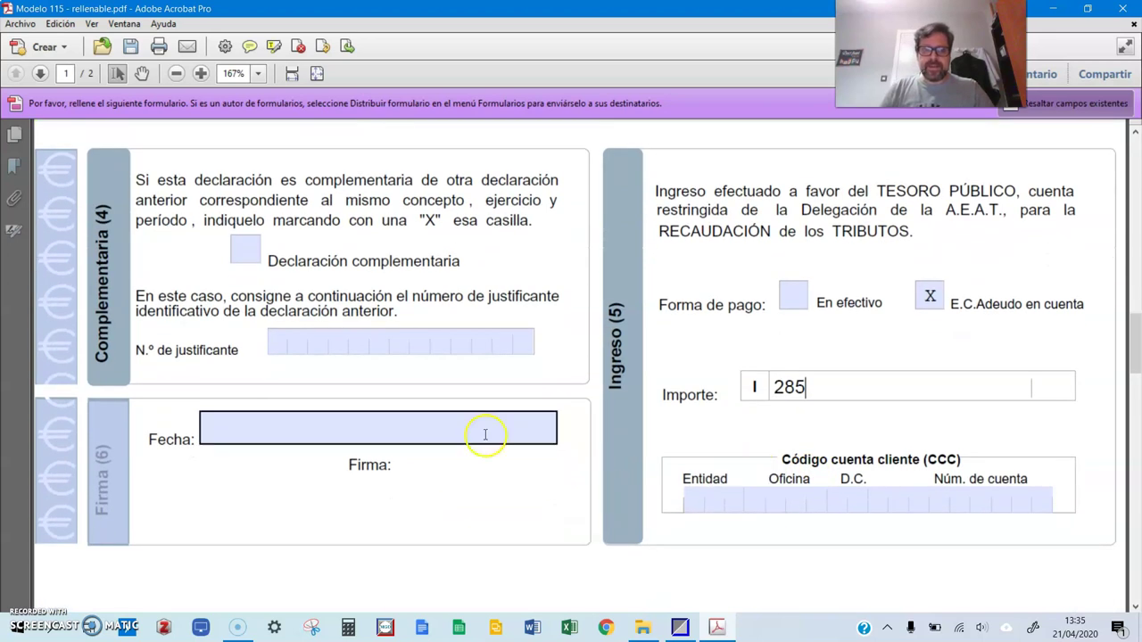
{"action": "left_click", "coordinate": [488, 425]}
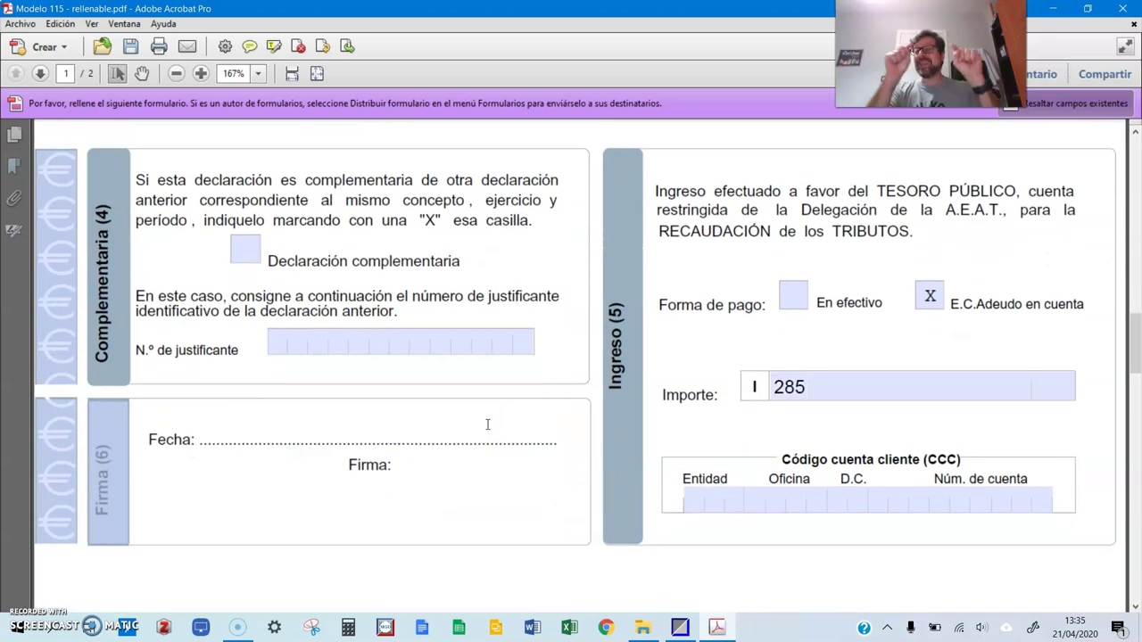
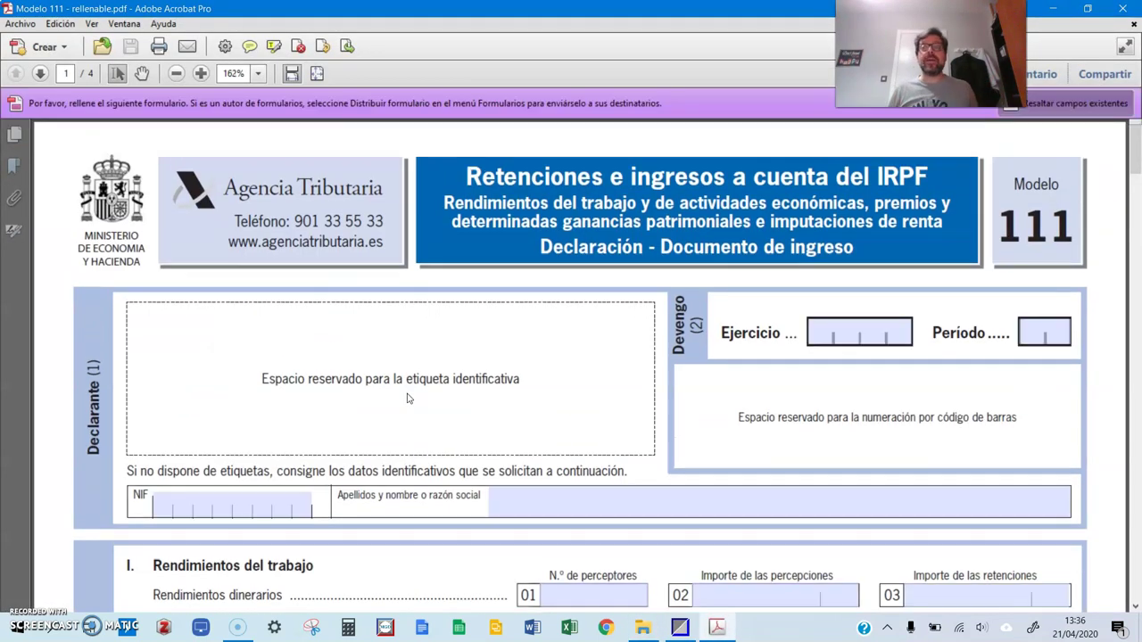
Step: Scroll to sections I–III, highlight the Rendimientos del trabajo and actividades económicas headings, then switch to Gestión MGD
{"action": "scroll", "coordinate": [497, 492], "scroll_direction": "down", "scroll_amount": 6}
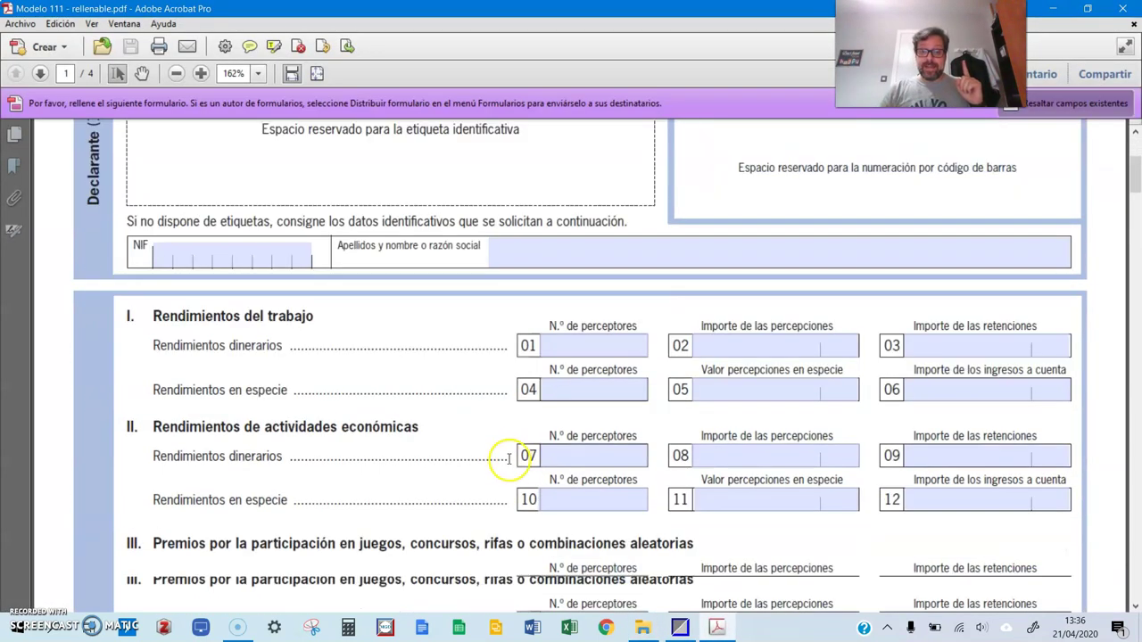
{"action": "left_click", "coordinate": [555, 314]}
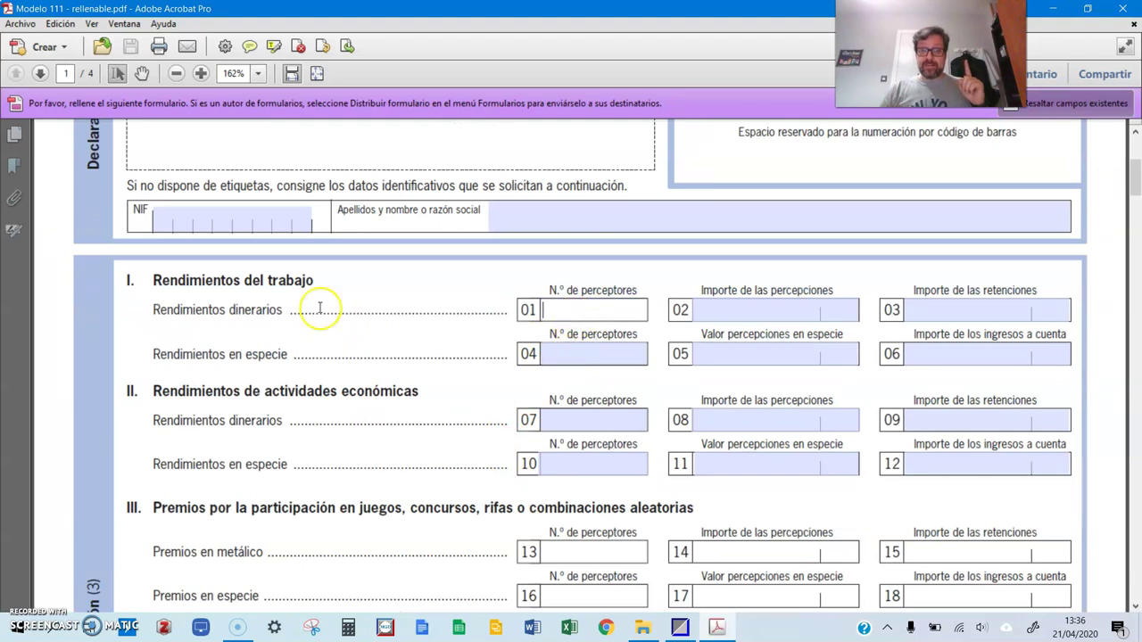
{"action": "left_click_drag", "start_coordinate": [153, 280], "coordinate": [306, 280]}
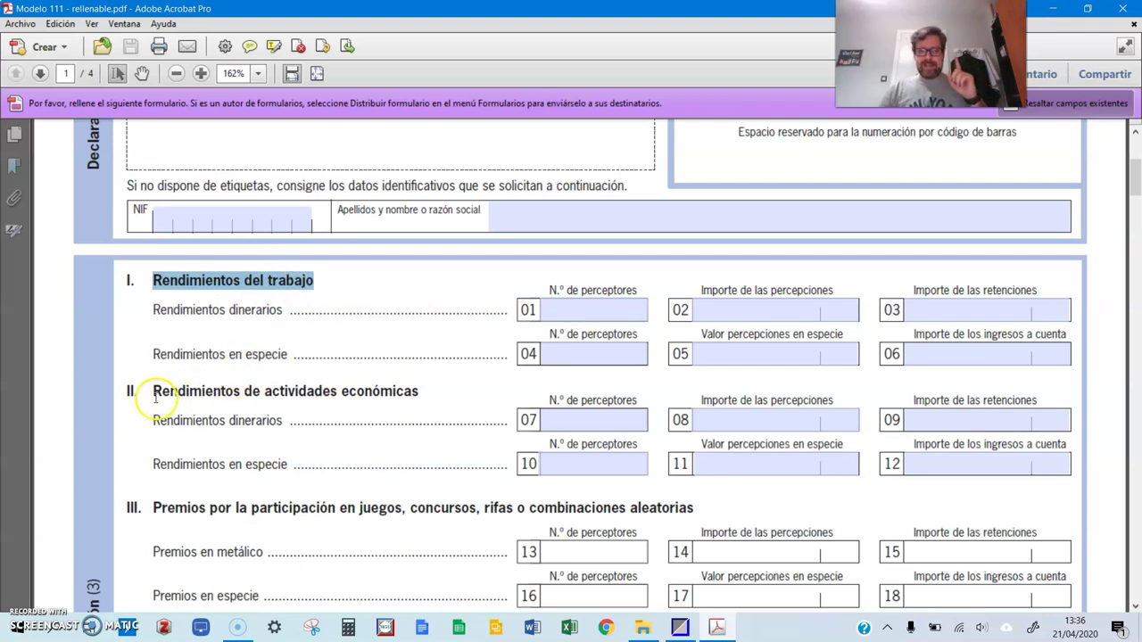
{"action": "left_click_drag", "start_coordinate": [155, 390], "coordinate": [409, 401]}
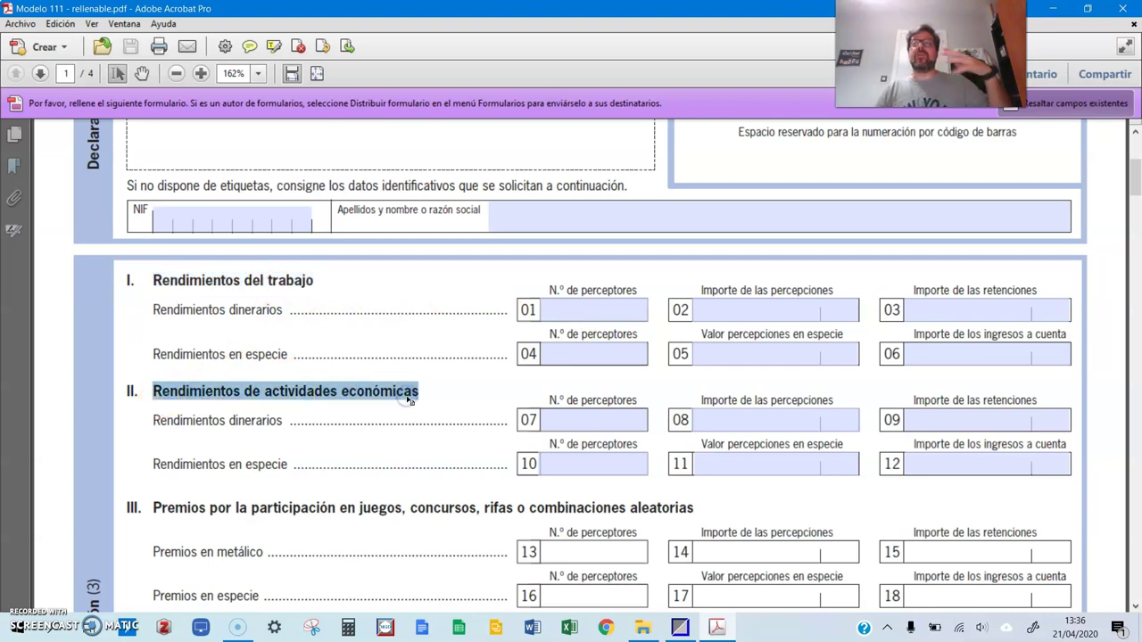
{"action": "left_click", "coordinate": [680, 627]}
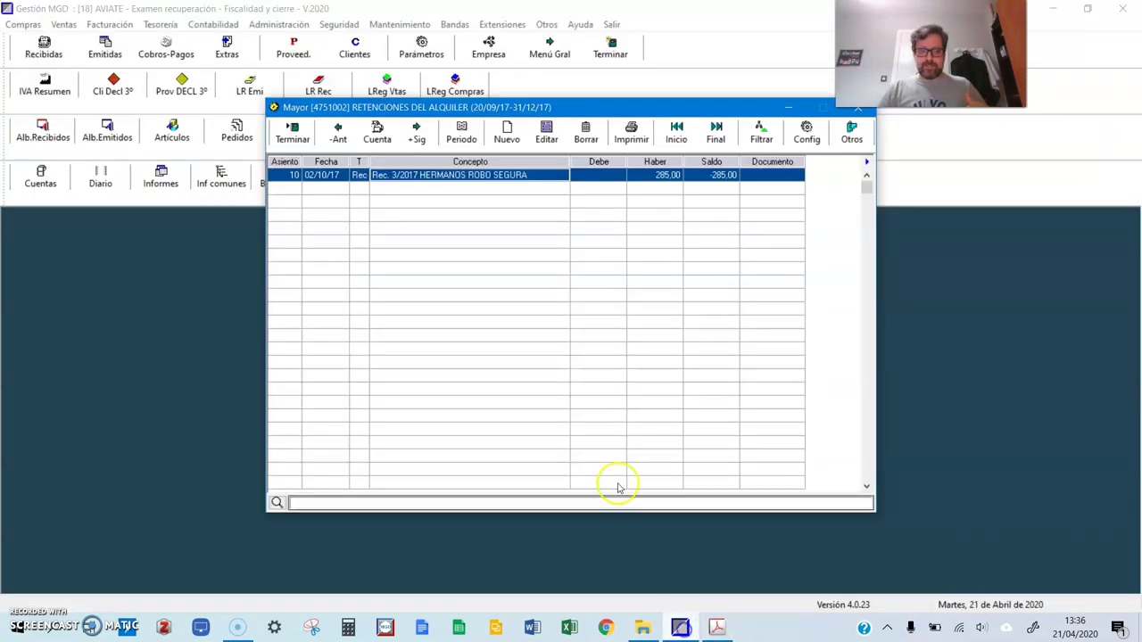
Step: Replace the rental ledger with a Mayor query for account 4751000, period 20/09/17–31/12/17
{"action": "left_click", "coordinate": [298, 130]}
{"action": "left_click", "coordinate": [219, 24]}
{"action": "mouse_move", "coordinate": [263, 93]}
{"action": "left_click", "coordinate": [379, 85]}
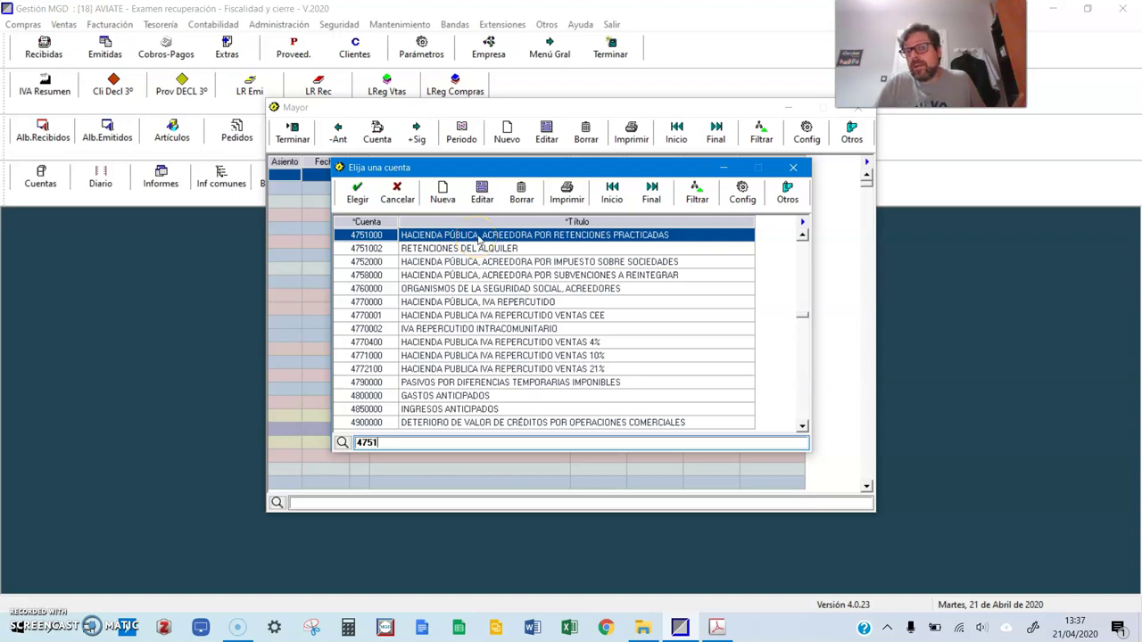
{"action": "double_click", "coordinate": [479, 236]}
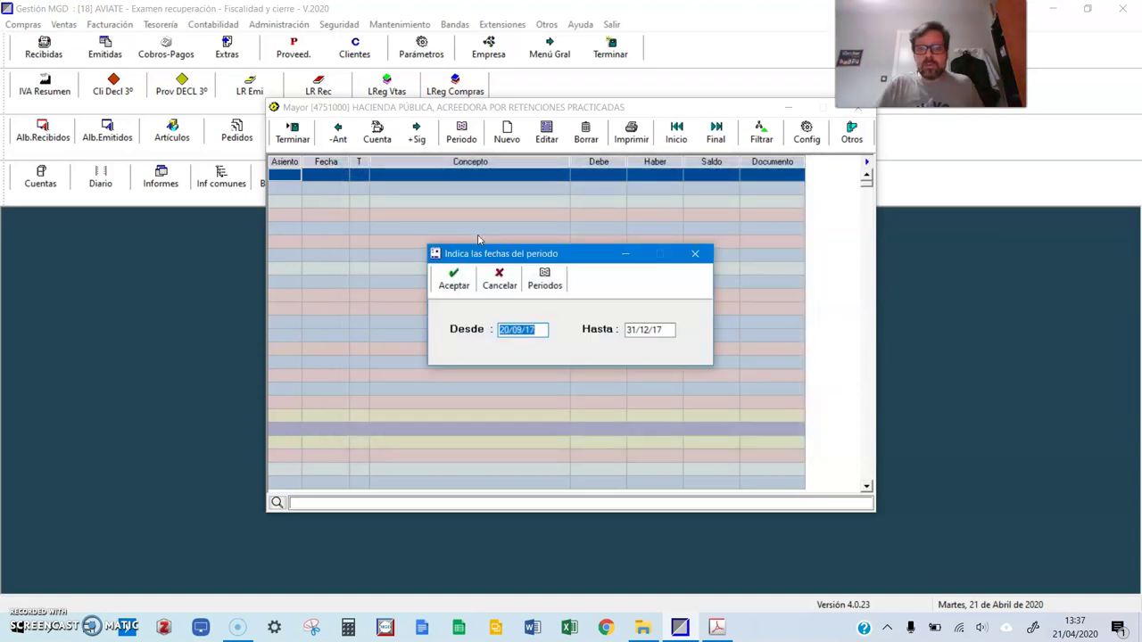
{"action": "left_click", "coordinate": [454, 284]}
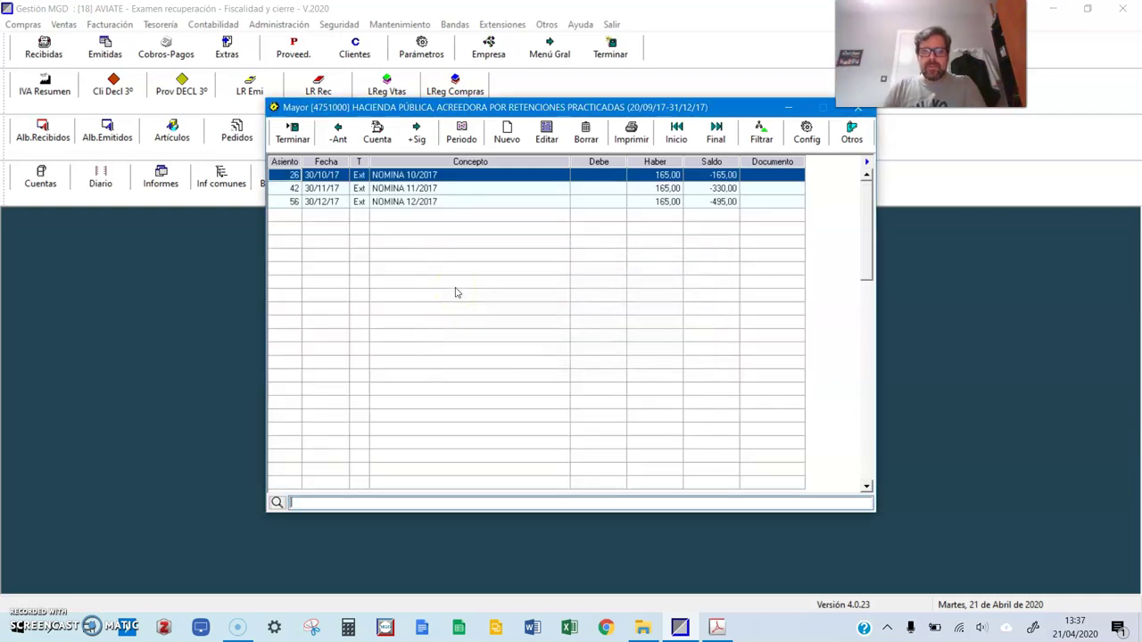
Step: Step through the three NOMINA withholdings and select the December entry with balance -495
{"action": "key", "text": "Down"}
{"action": "key", "text": "Down"}
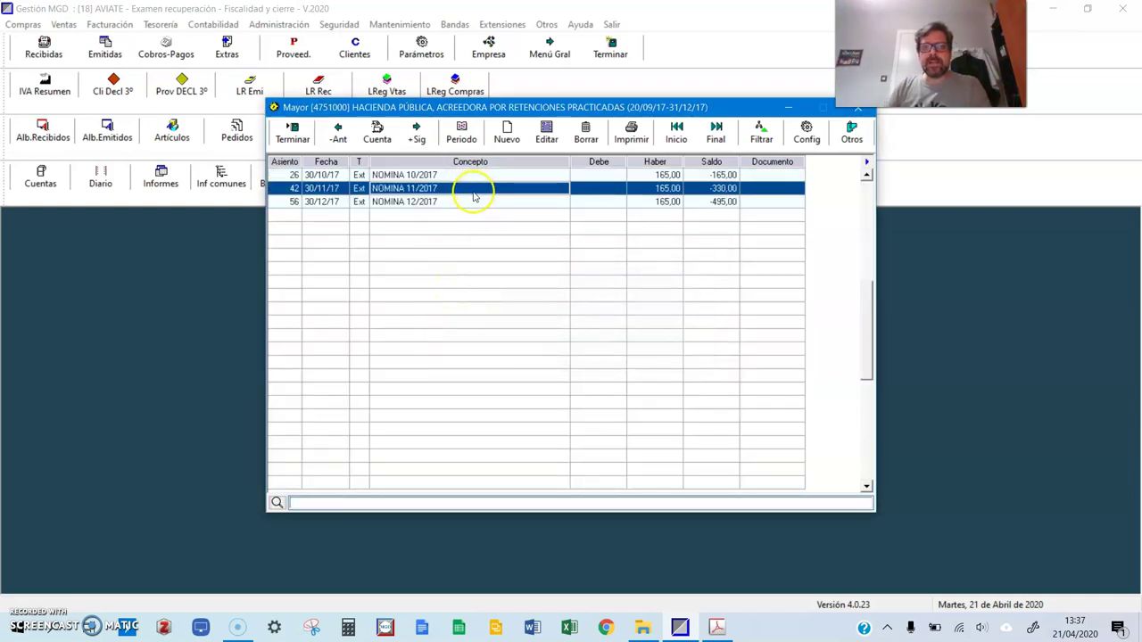
{"action": "key", "text": "Up"}
{"action": "key", "text": "Up"}
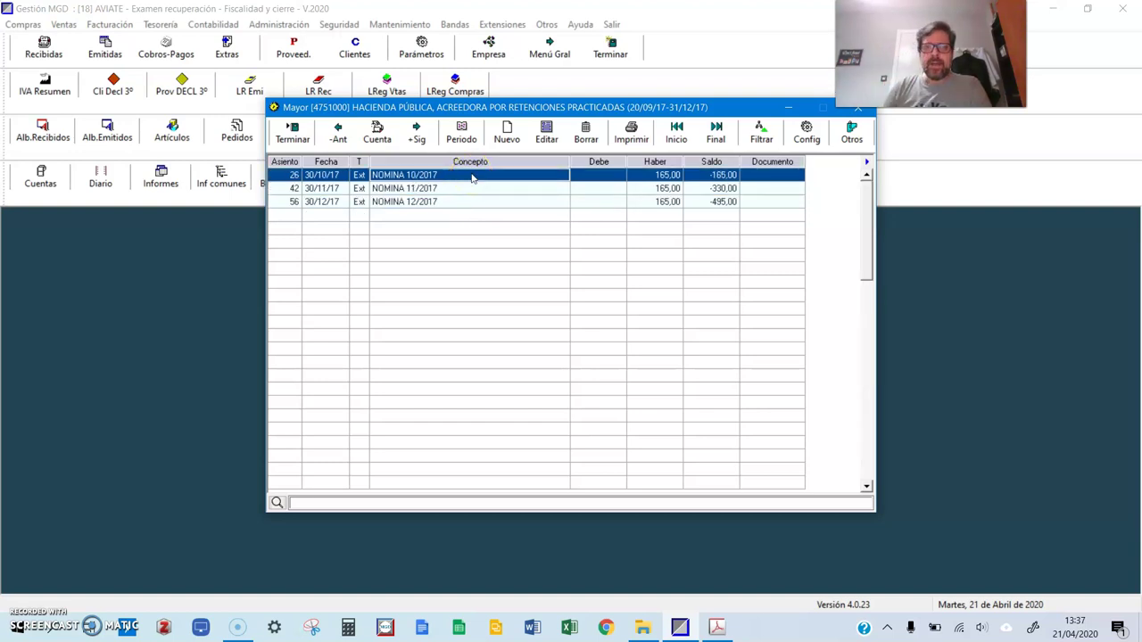
{"action": "key", "text": "Down"}
{"action": "key", "text": "Up"}
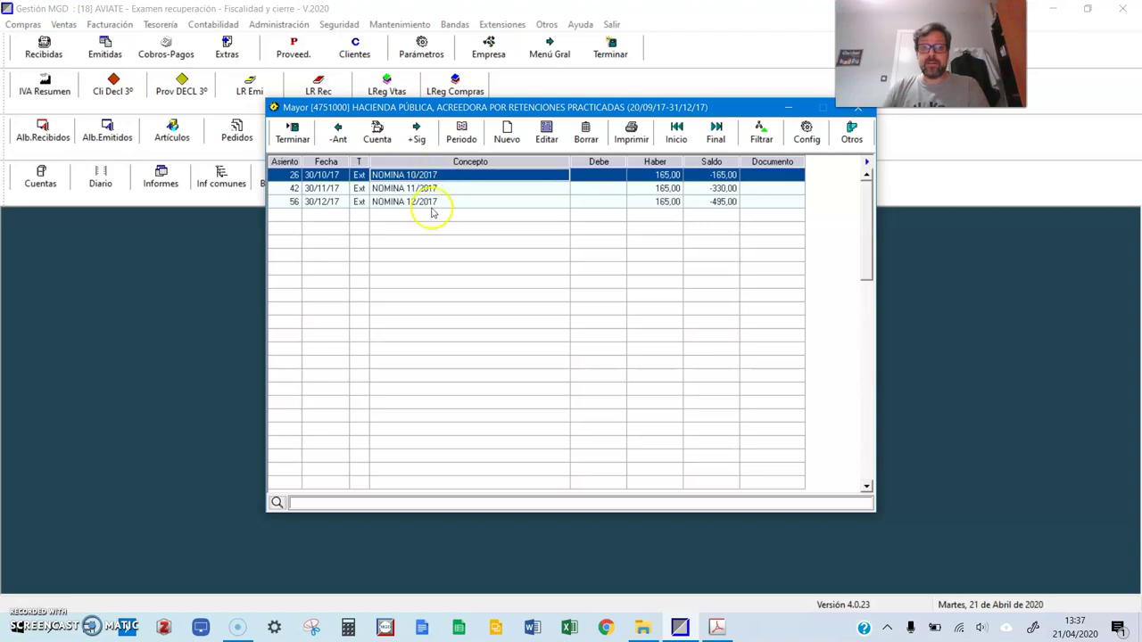
{"action": "key", "text": "Down"}
{"action": "key", "text": "Down"}
{"action": "key", "text": "Up"}
{"action": "left_click", "coordinate": [657, 201]}
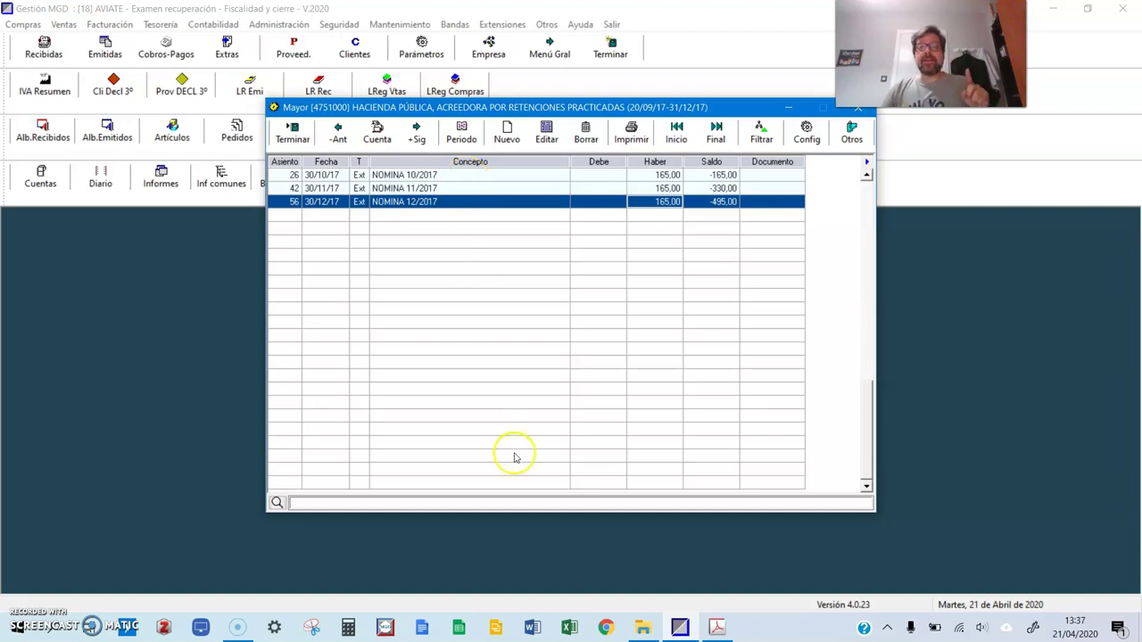
Step: Fill in exercise 2017, period 4T and company name AVIATE S.L on the Modelo 111
{"action": "left_click", "coordinate": [717, 628]}
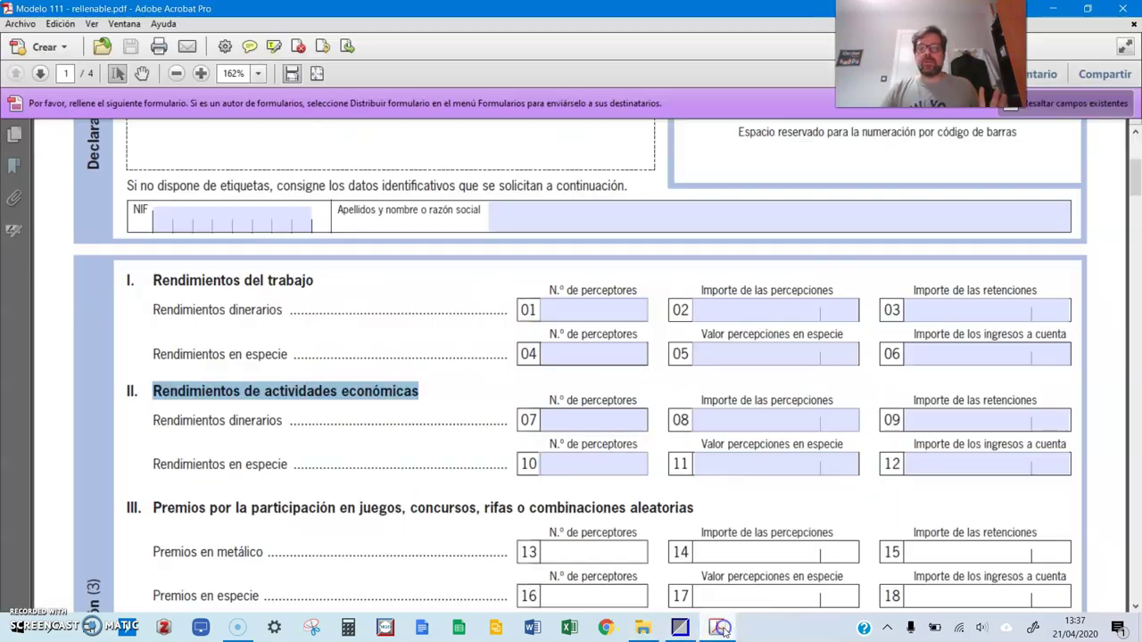
{"action": "scroll", "coordinate": [616, 340], "scroll_direction": "up", "scroll_amount": 4}
{"action": "left_click", "coordinate": [812, 330]}
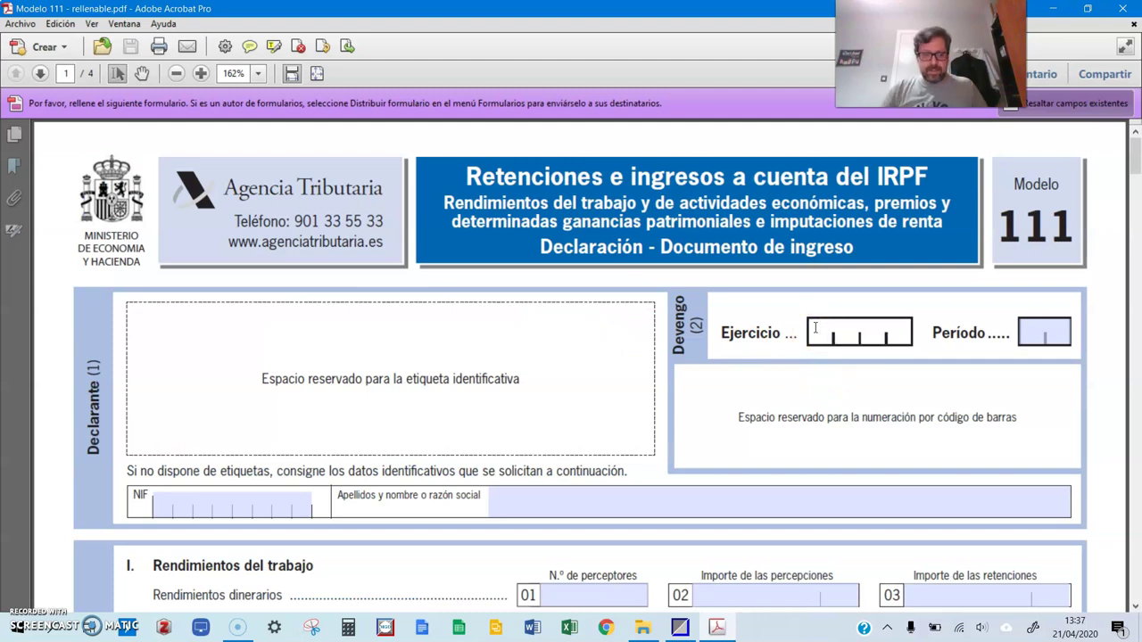
{"action": "left_click", "coordinate": [1034, 331]}
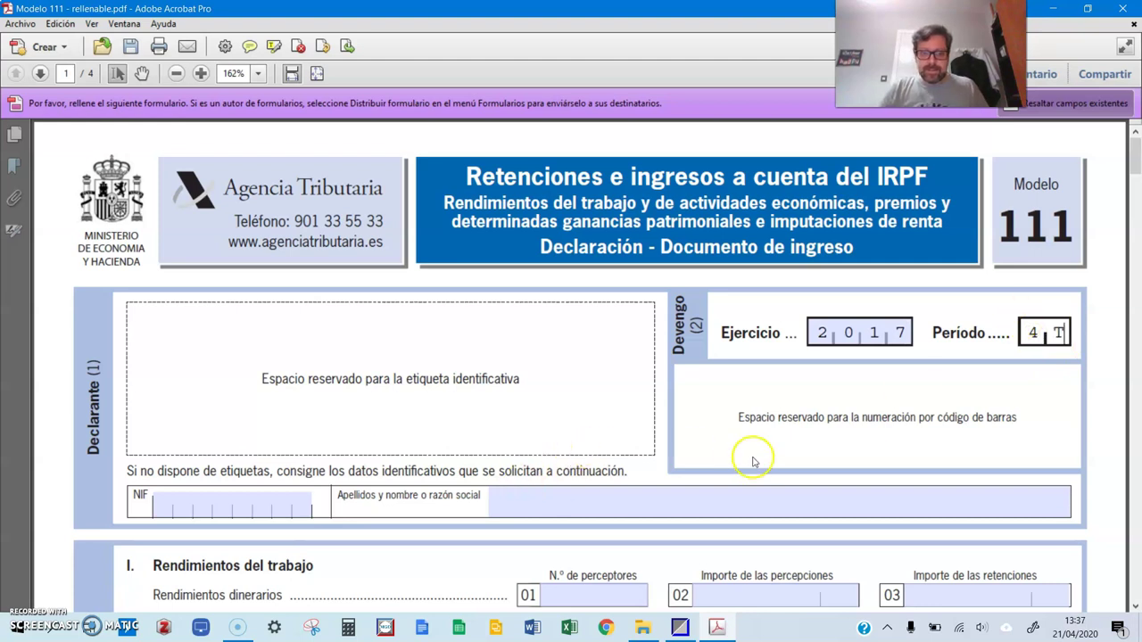
{"action": "left_click", "coordinate": [639, 497]}
{"action": "type", "text": "AVIATE"}
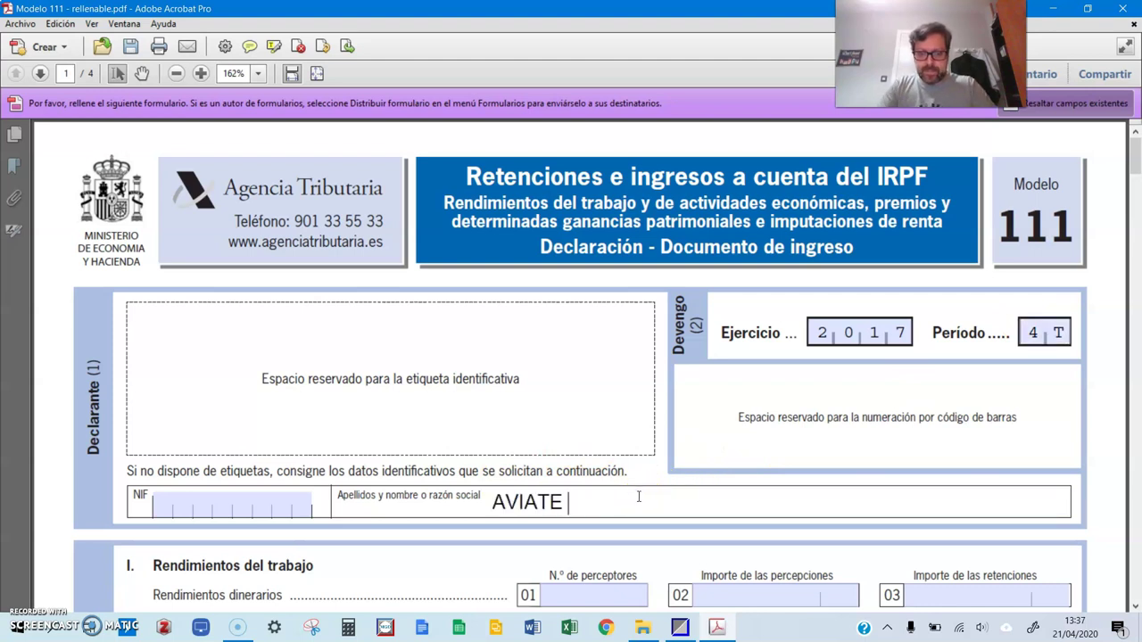
{"action": "type", "text": " S.L"}
Step: Enter 1 recipient in box 01, then return to the 4751000 ledger
{"action": "scroll", "coordinate": [624, 482], "scroll_direction": "down", "scroll_amount": 5}
{"action": "left_click", "coordinate": [587, 343]}
{"action": "left_click", "coordinate": [598, 345]}
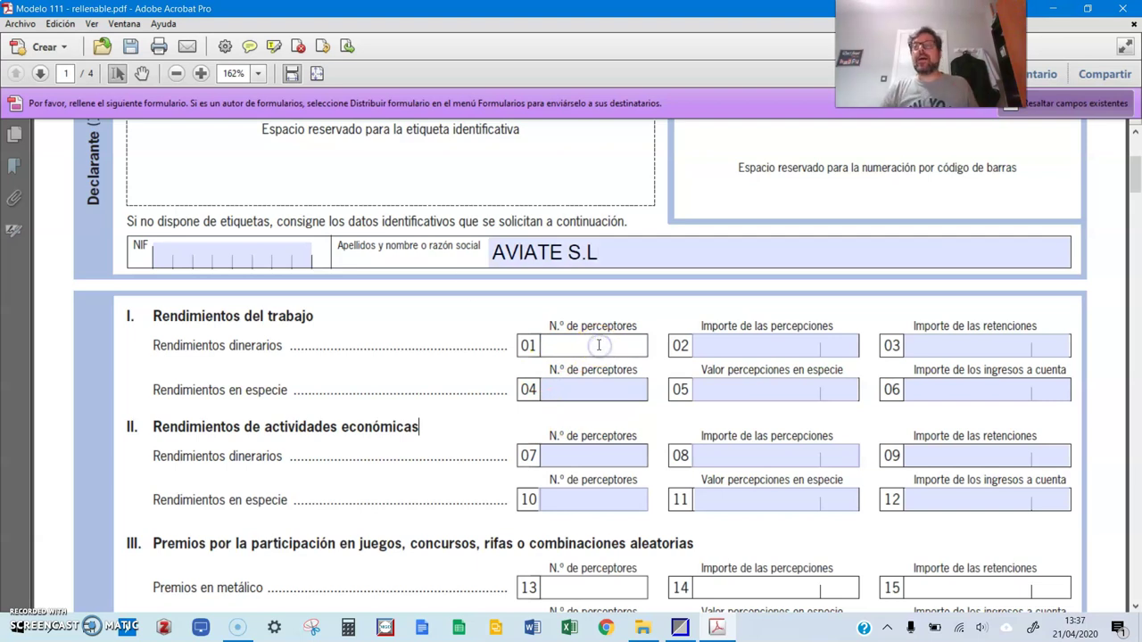
{"action": "left_click", "coordinate": [647, 350]}
{"action": "type", "text": "º1"}
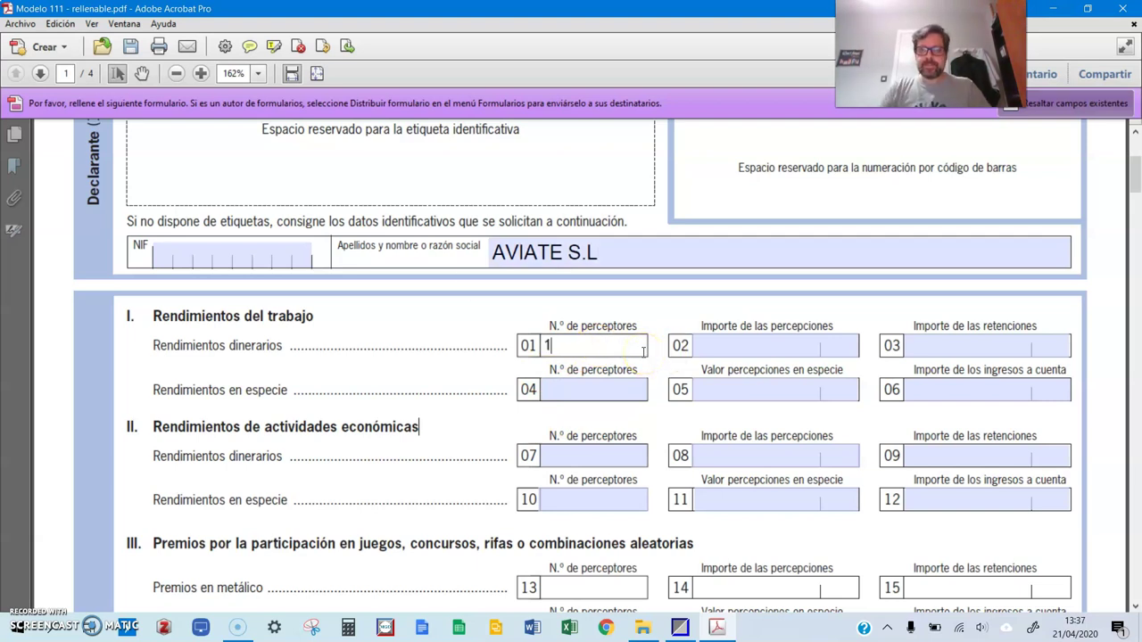
{"action": "left_click", "coordinate": [625, 286]}
{"action": "left_click", "coordinate": [667, 342]}
{"action": "left_click", "coordinate": [896, 342]}
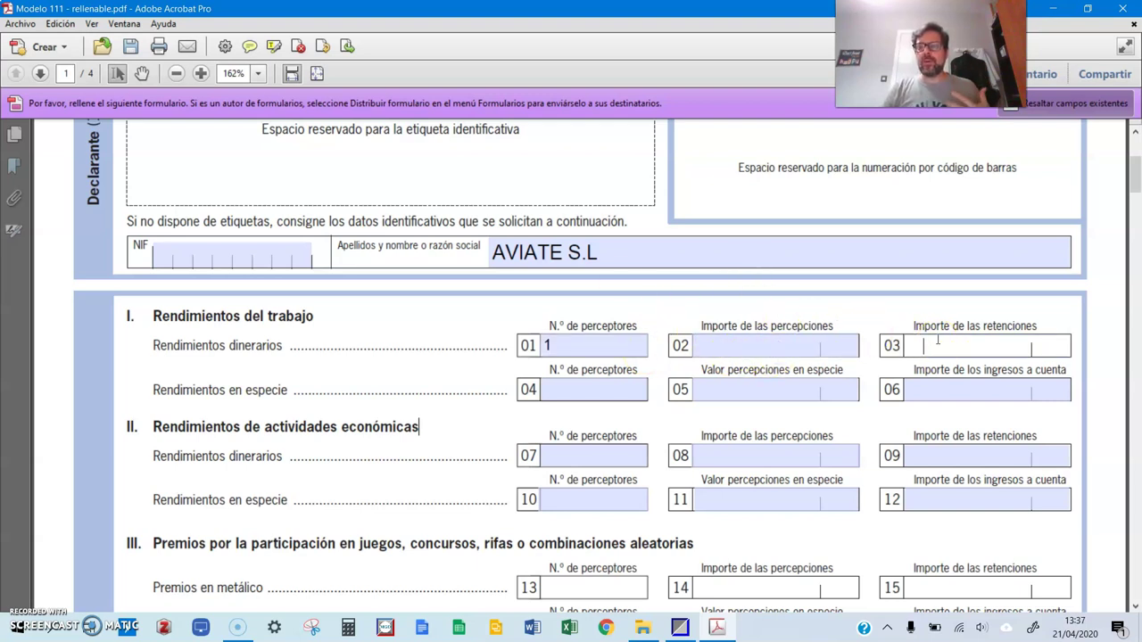
{"action": "left_click", "coordinate": [680, 627]}
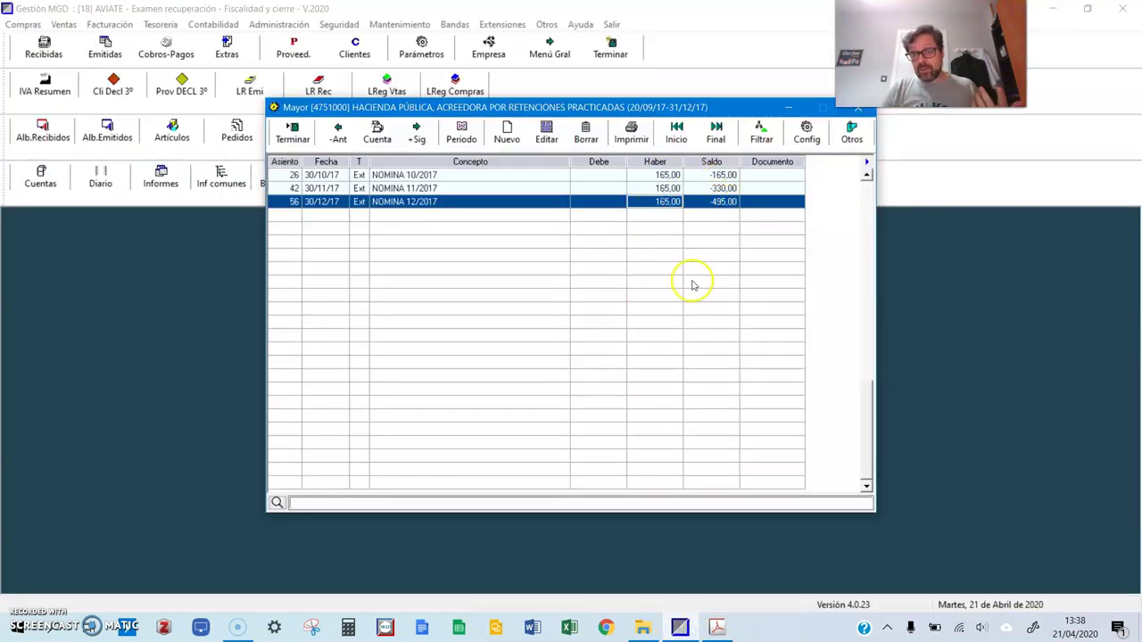
Step: Check the withholdings box, then view NOMINA 10/2017's accounting lines showing the 1.100 salary
{"action": "left_click", "coordinate": [716, 627]}
{"action": "left_click", "coordinate": [920, 387]}
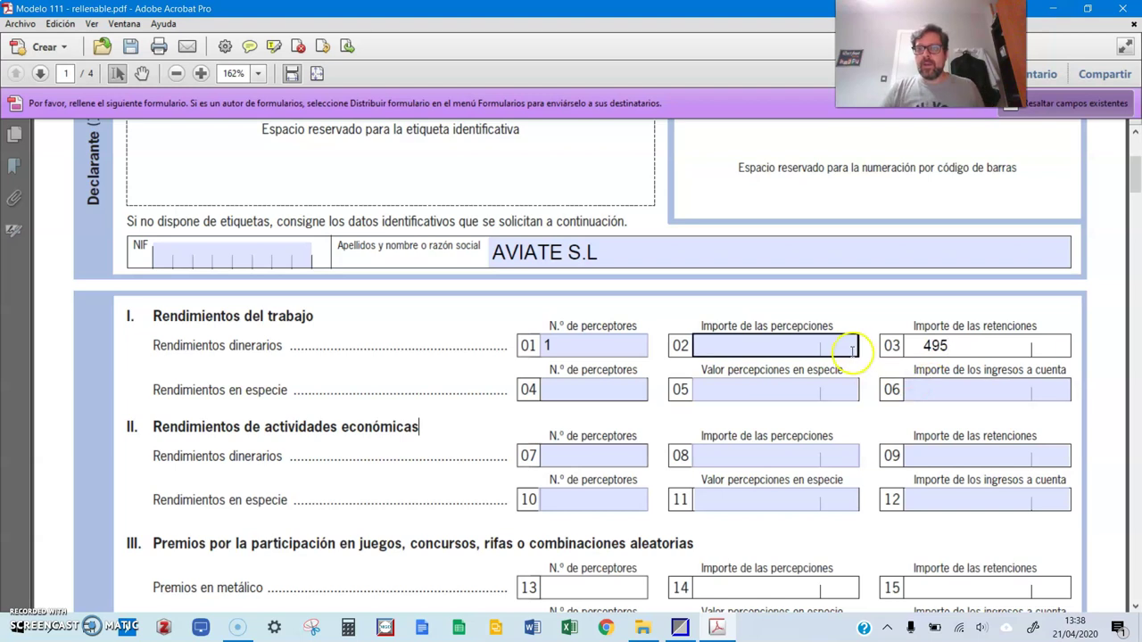
{"action": "left_click", "coordinate": [802, 354]}
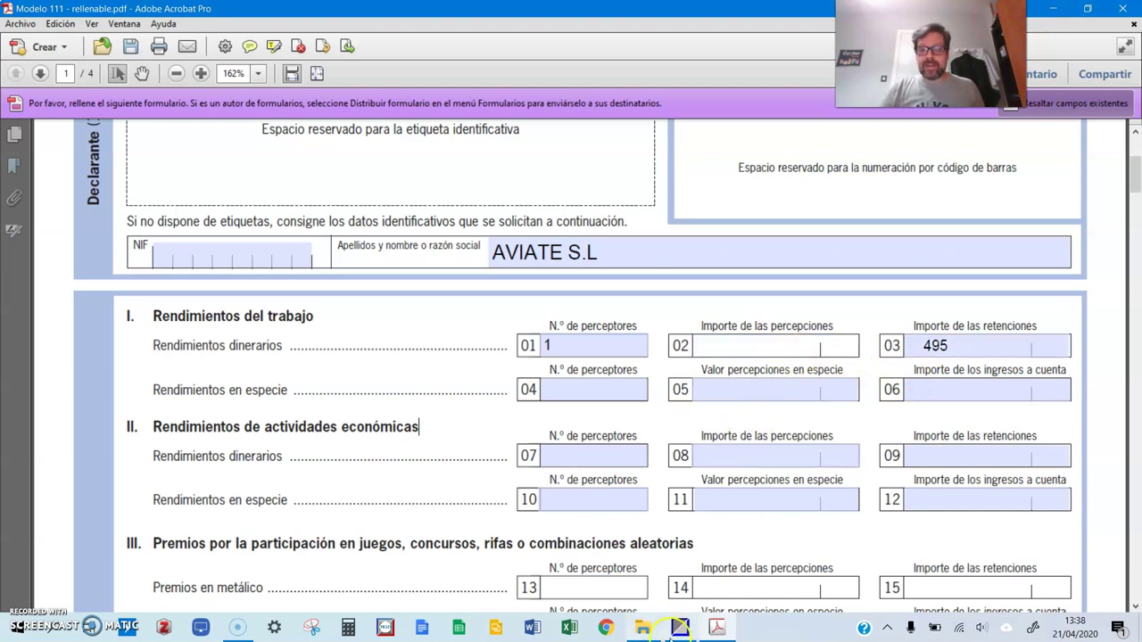
{"action": "left_click", "coordinate": [717, 629]}
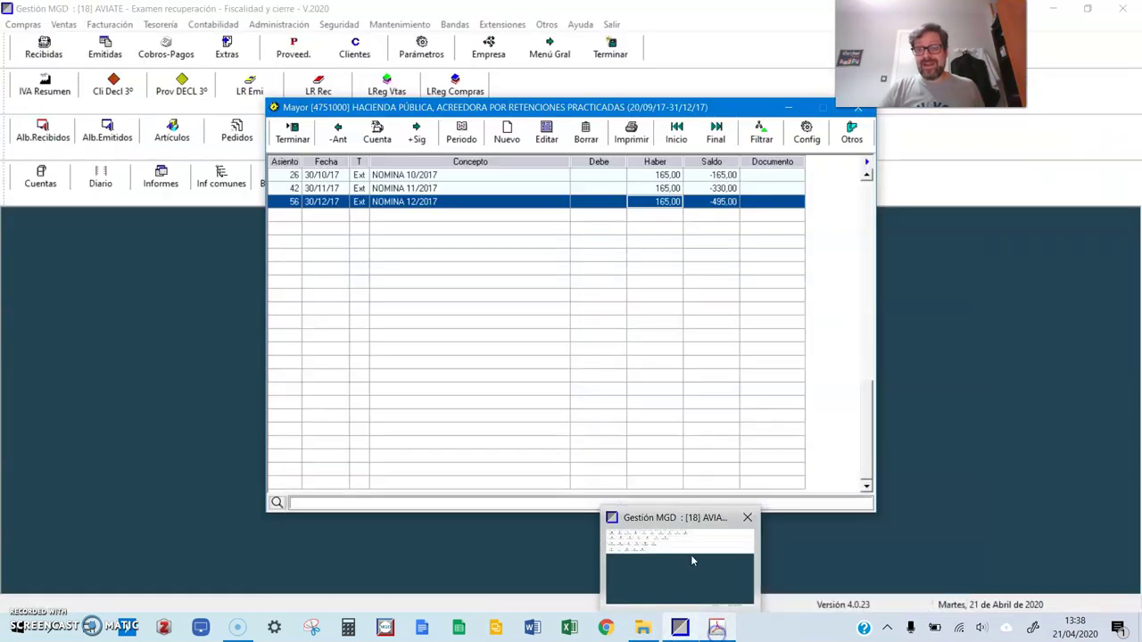
{"action": "double_click", "coordinate": [458, 175]}
{"action": "left_click", "coordinate": [439, 182]}
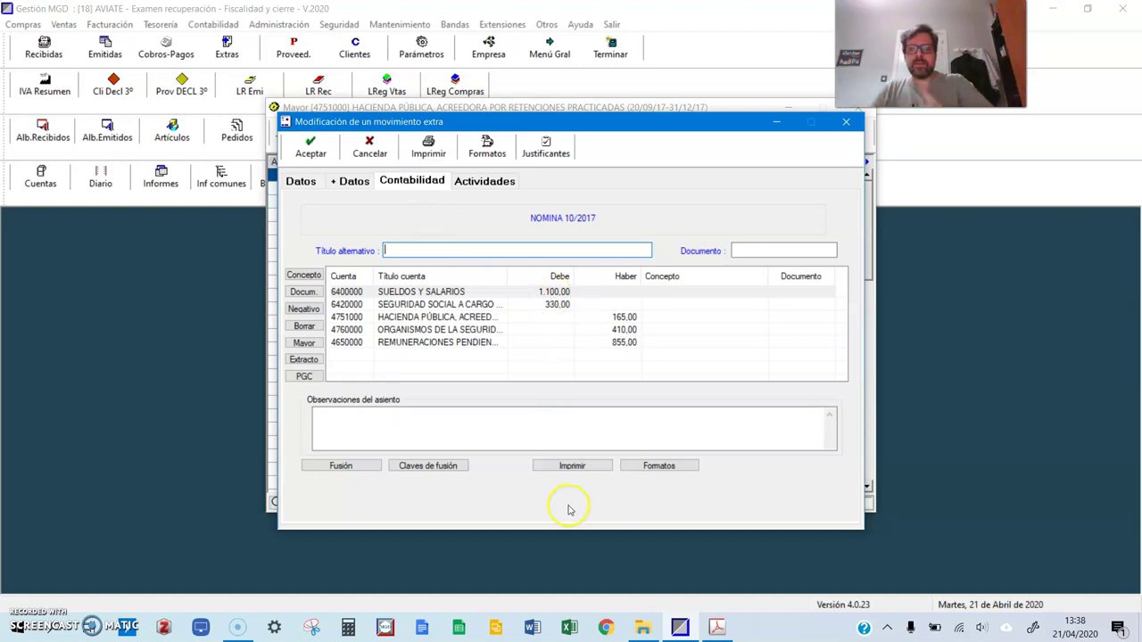
Step: Enter 3300 as the work income in box 02 of the Modelo 111
{"action": "left_click", "coordinate": [714, 627]}
{"action": "left_click", "coordinate": [726, 351]}
{"action": "type", "text": "3300"}
{"action": "left_click", "coordinate": [727, 350]}
{"action": "key", "text": "Tab"}
{"action": "scroll", "coordinate": [629, 335], "scroll_direction": "down", "scroll_amount": 1}
{"action": "left_click", "coordinate": [621, 420]}
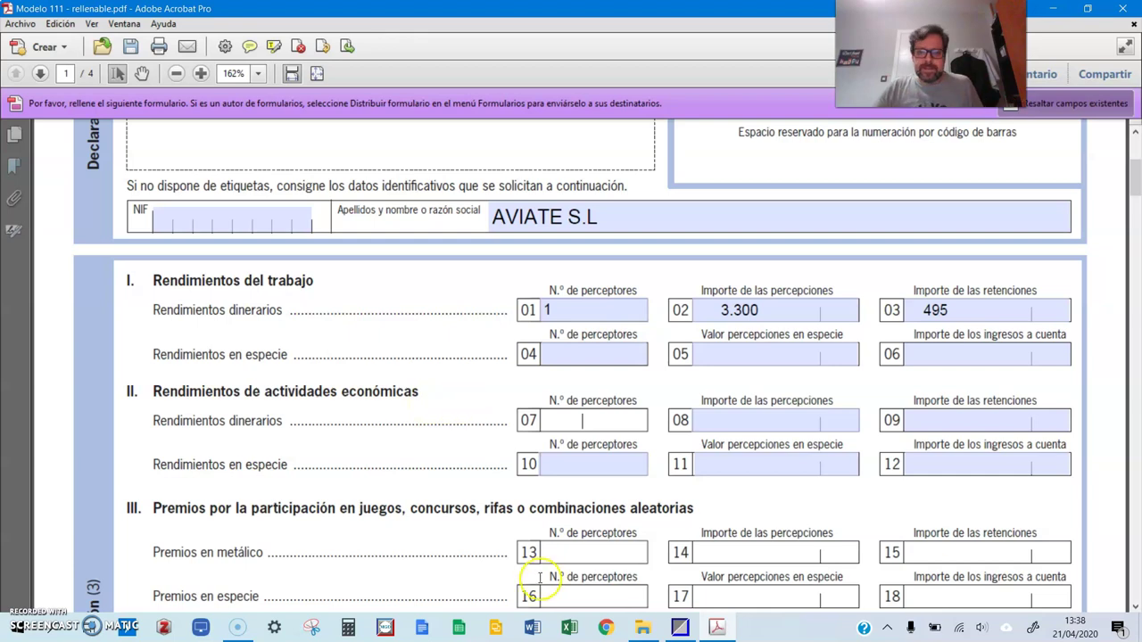
Step: Close the NOMINA payroll entry and the 4751000 ledger without changes
{"action": "left_click", "coordinate": [680, 627]}
{"action": "left_click", "coordinate": [310, 146]}
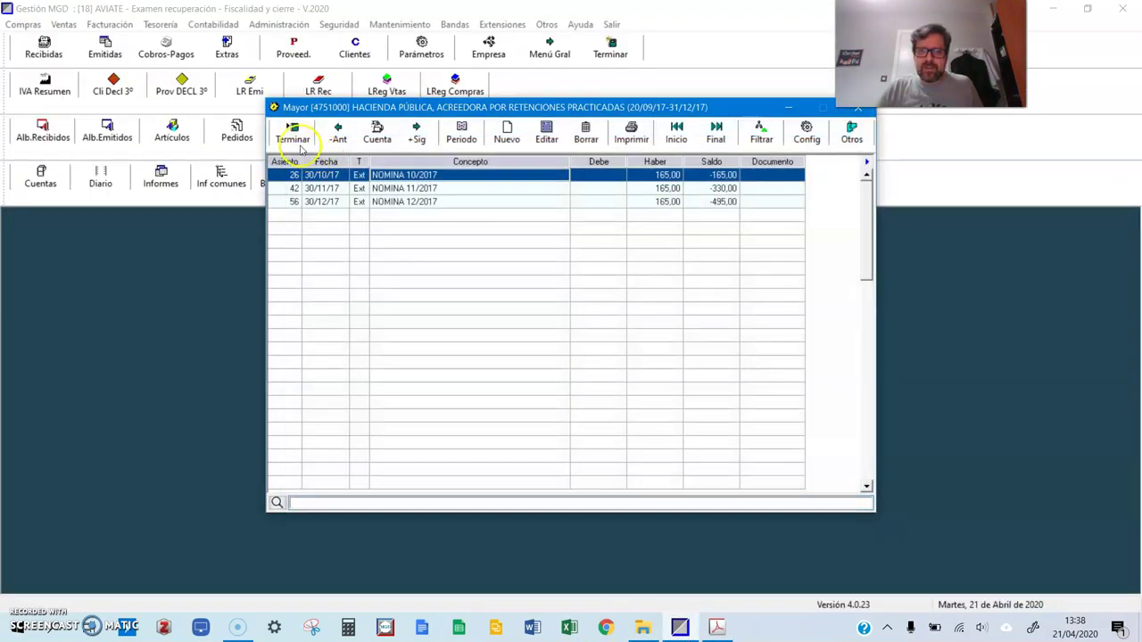
{"action": "left_click", "coordinate": [294, 140]}
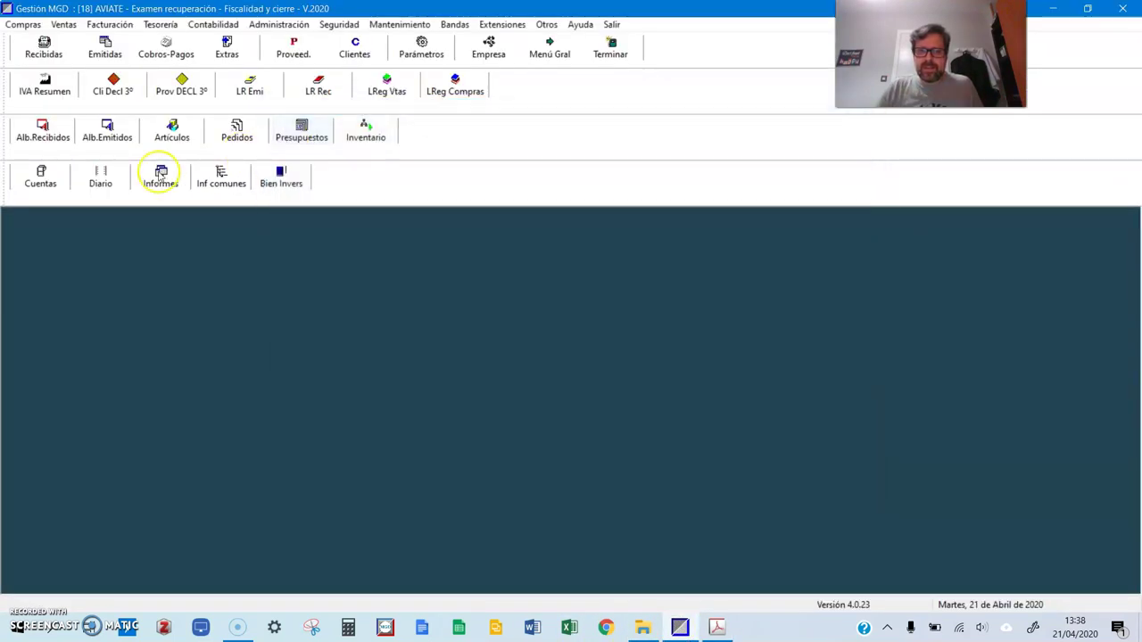
Step: Inspect journal entry 4's VAT and 4750003 professional-withholdings lines, then close the Diario
{"action": "left_click", "coordinate": [100, 177]}
{"action": "scroll", "coordinate": [866, 227], "scroll_direction": "up", "scroll_amount": 5}
{"action": "scroll", "coordinate": [866, 227], "scroll_direction": "up", "scroll_amount": 10}
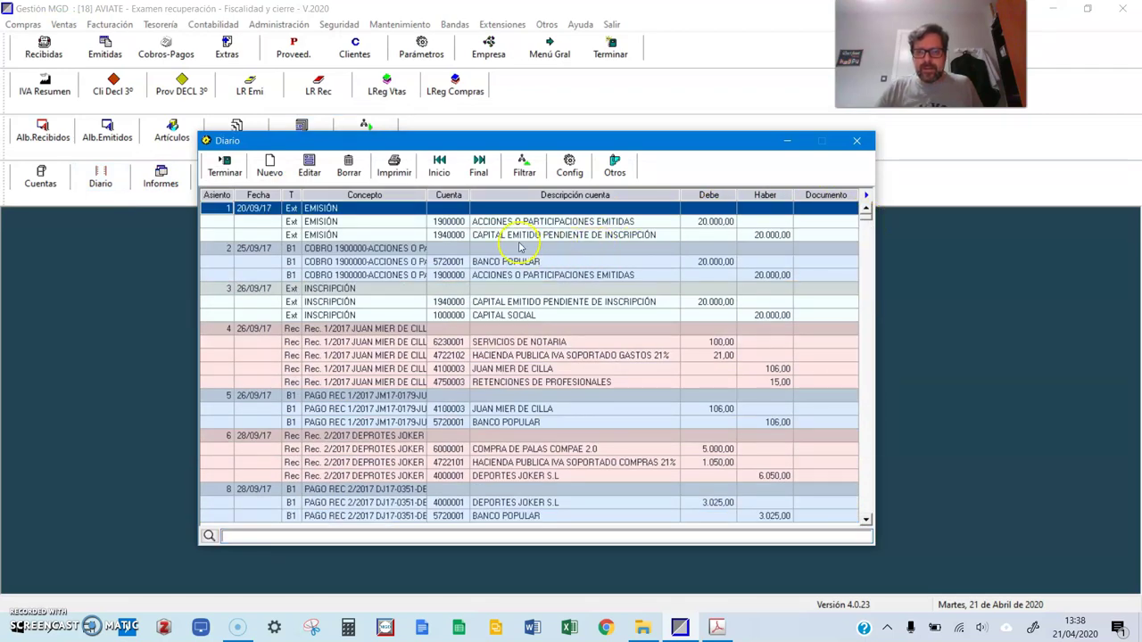
{"action": "key", "text": "Down"}
{"action": "key", "text": "Down"}
{"action": "key", "text": "Down"}
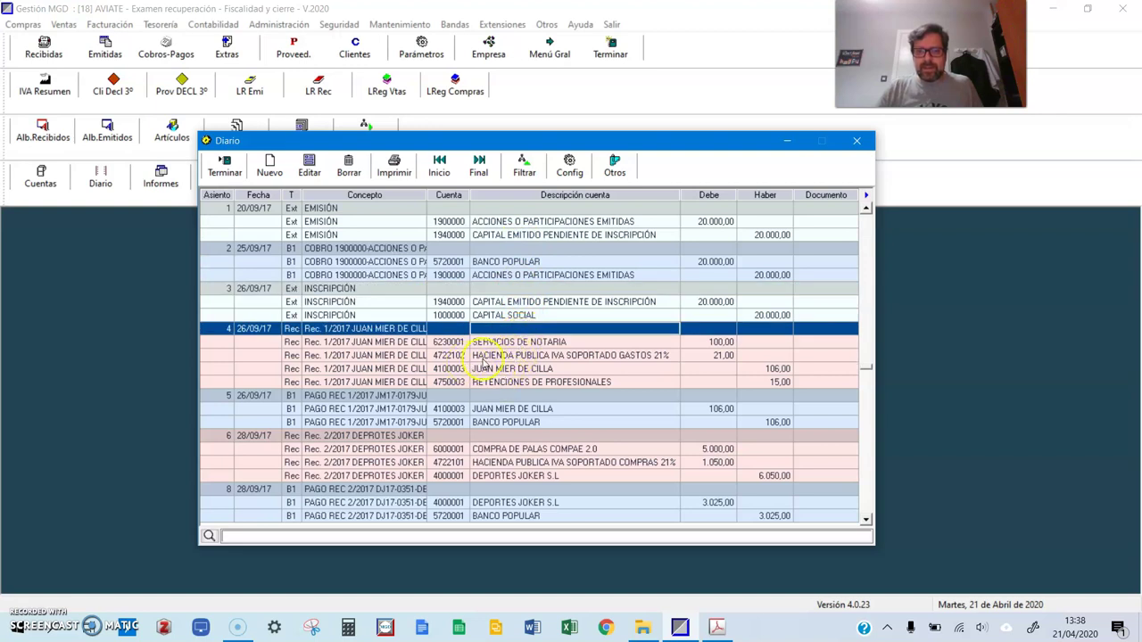
{"action": "left_click", "coordinate": [482, 357]}
{"action": "left_click", "coordinate": [490, 384]}
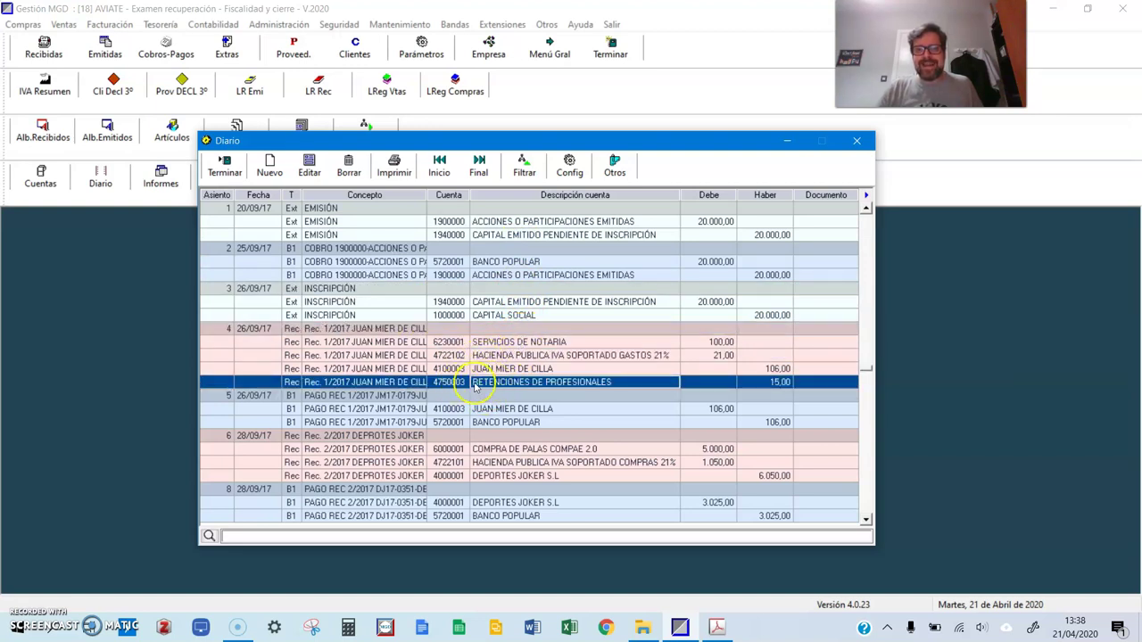
{"action": "left_click", "coordinate": [224, 166]}
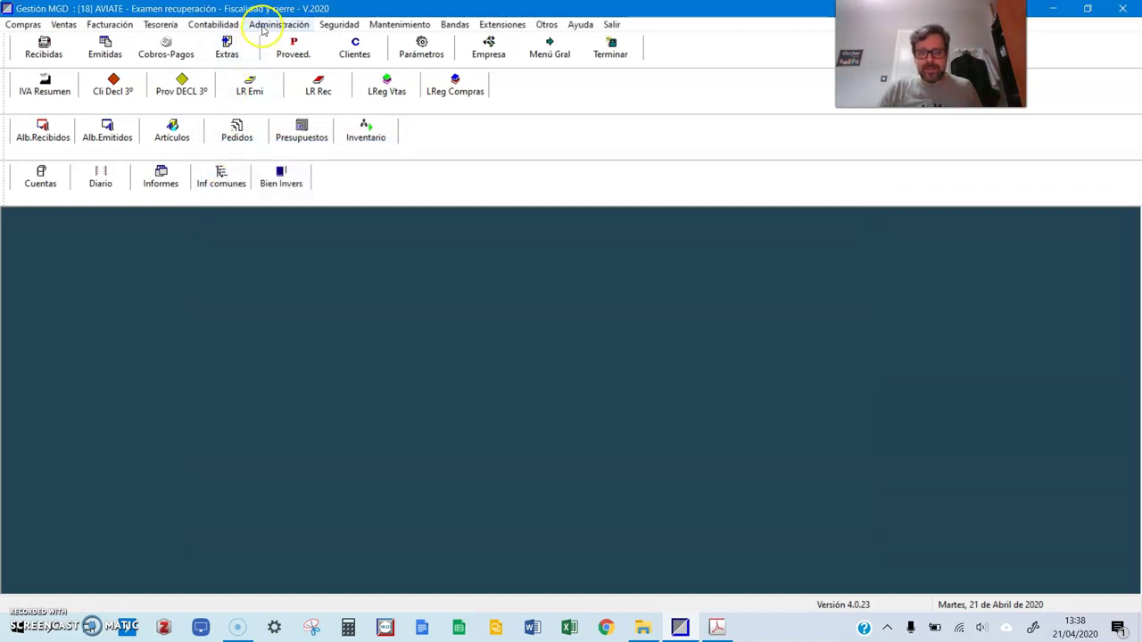
Step: Start a Mayor query, search RETENCIONES and choose account 4750003 Retenciones de profesionales
{"action": "left_click", "coordinate": [213, 24]}
{"action": "mouse_move", "coordinate": [238, 89]}
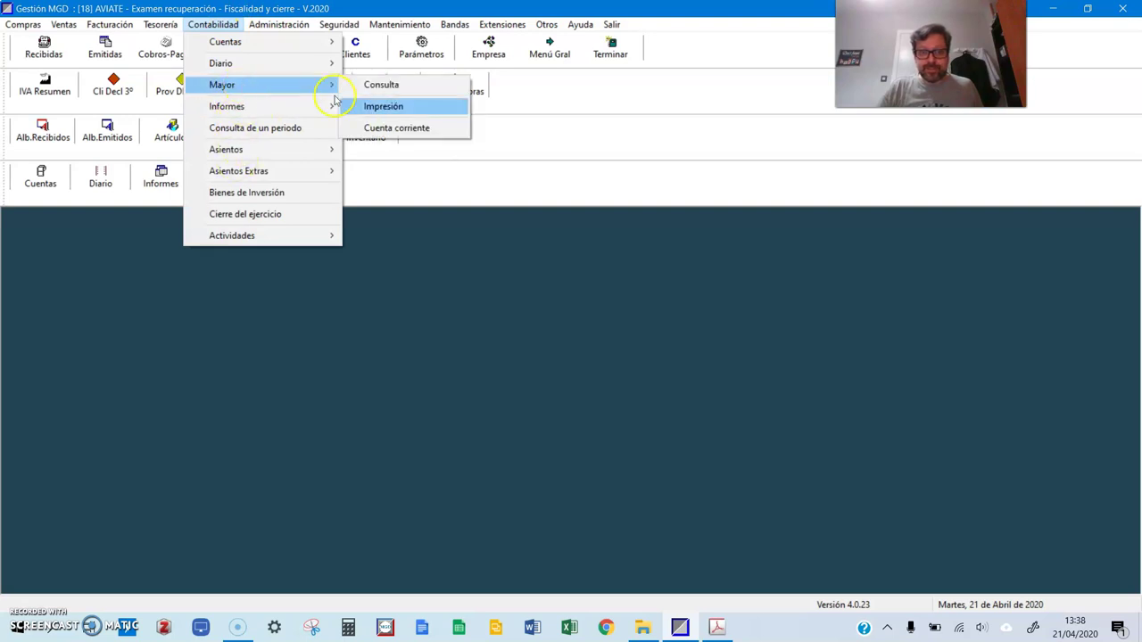
{"action": "left_click", "coordinate": [360, 85]}
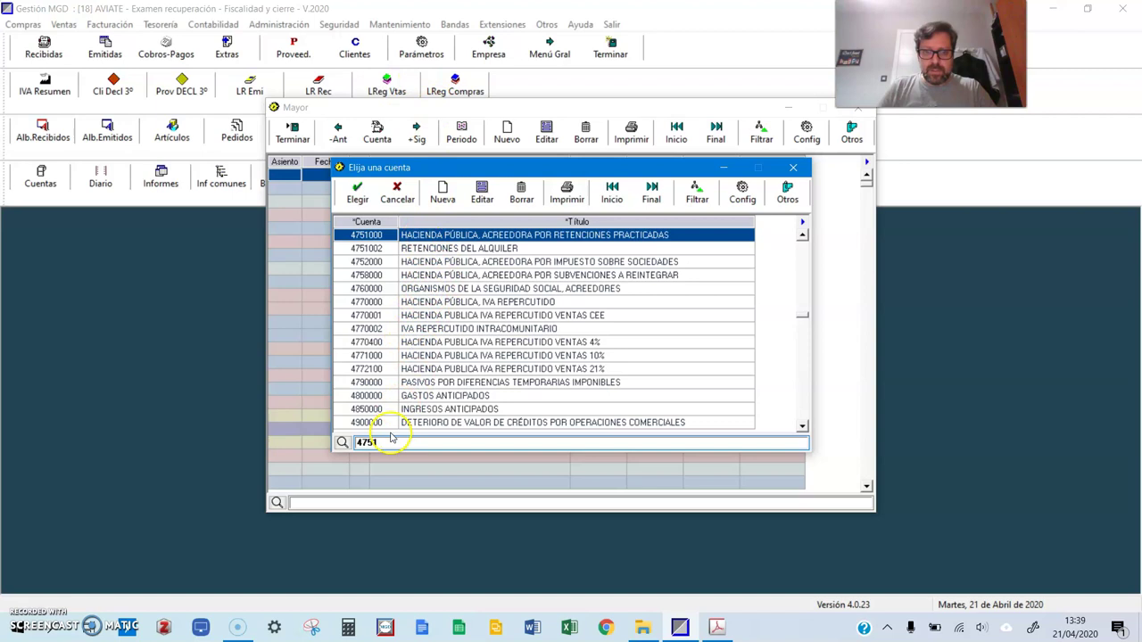
{"action": "left_click_drag", "start_coordinate": [381, 442], "coordinate": [268, 453]}
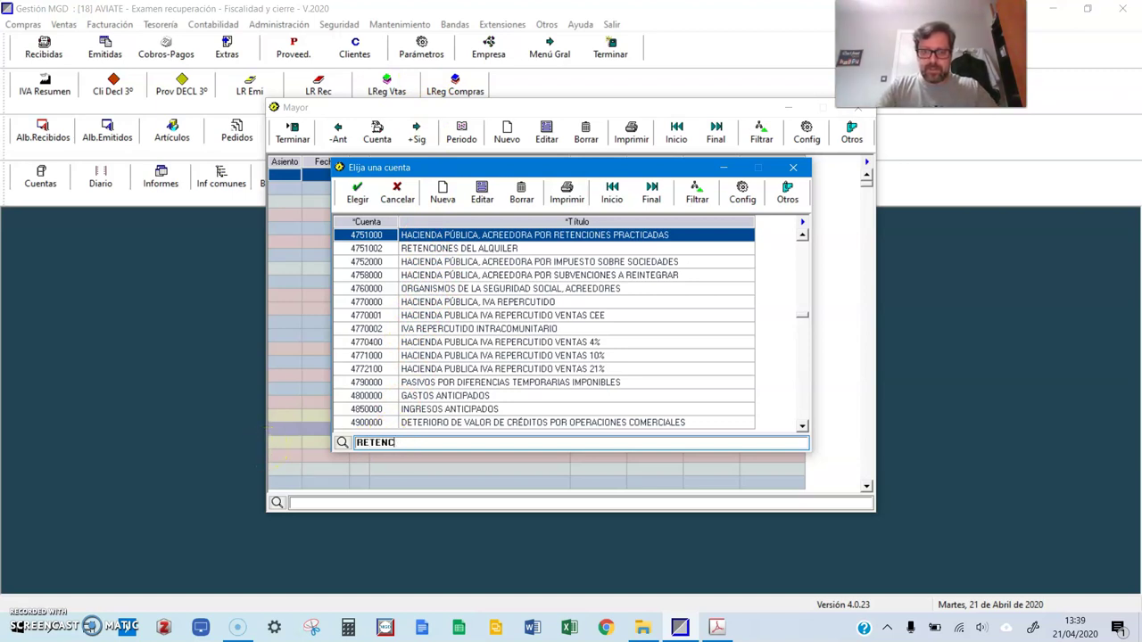
{"action": "type", "text": "RETENCIONES"}
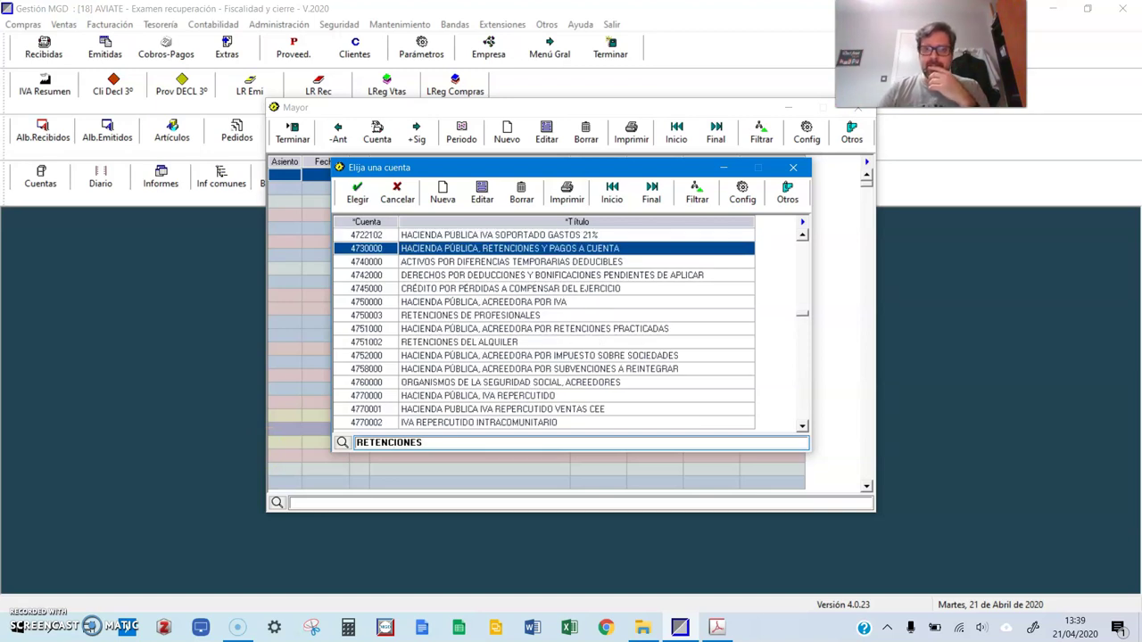
{"action": "key", "text": "Return"}
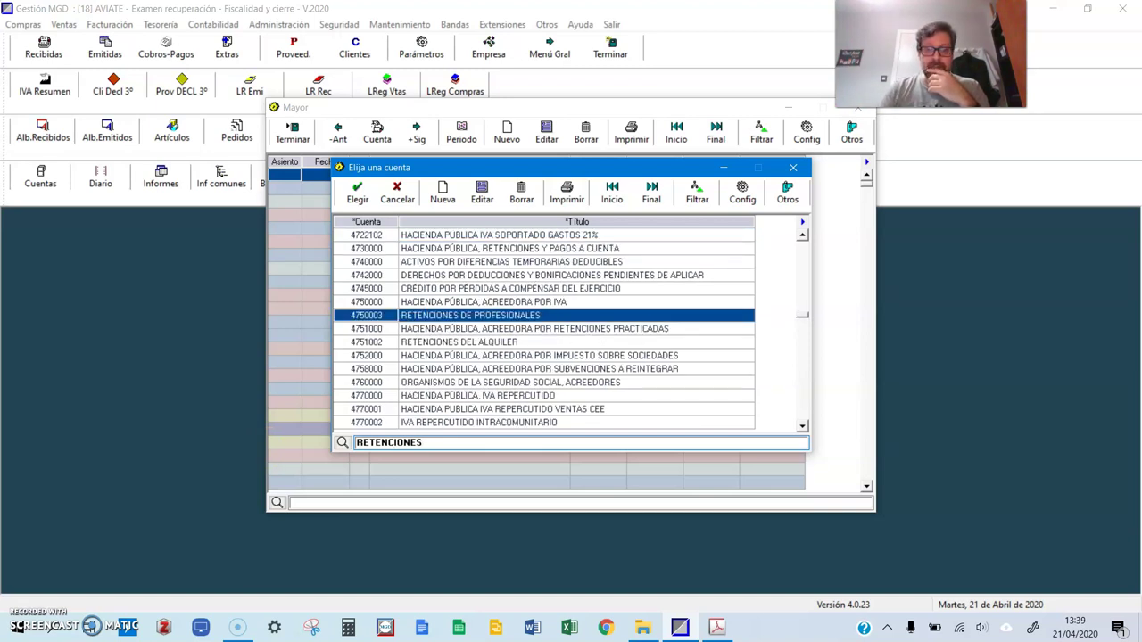
{"action": "double_click", "coordinate": [367, 317]}
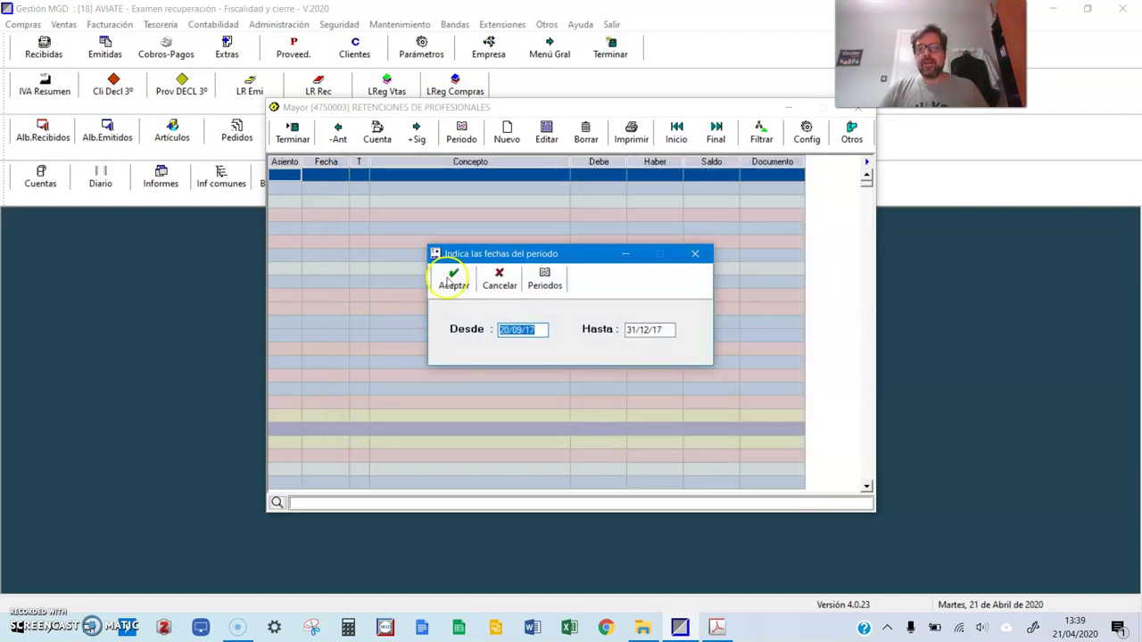
Step: List the 4750003 ledger and check the Rec. 1/2017 invoice entry with its 15,00 withholding
{"action": "left_click", "coordinate": [452, 278]}
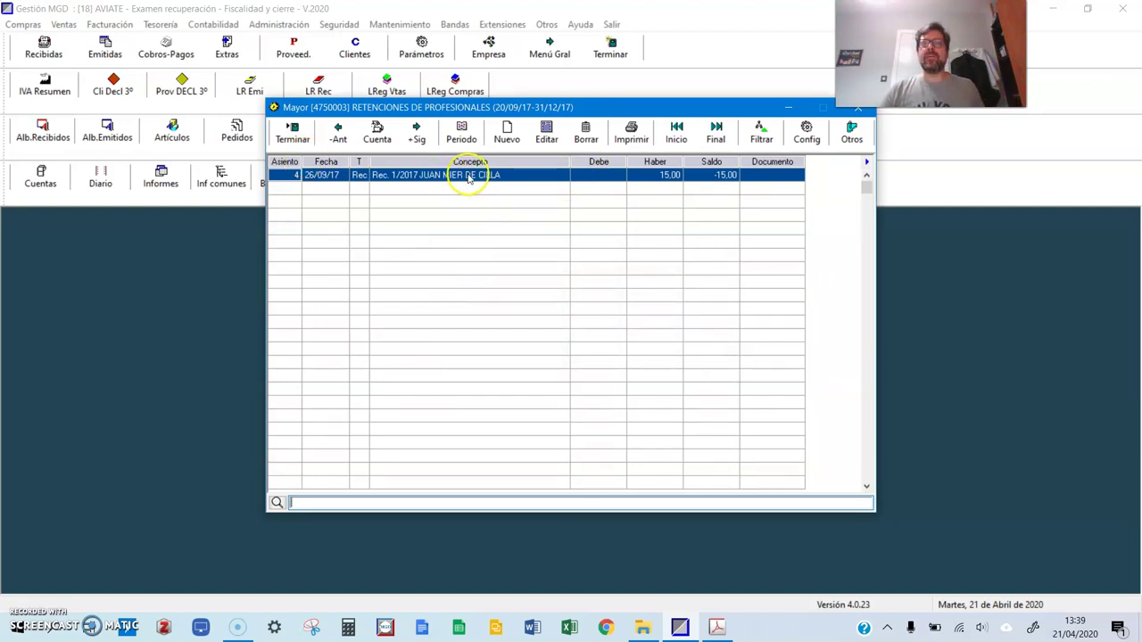
{"action": "double_click", "coordinate": [381, 175]}
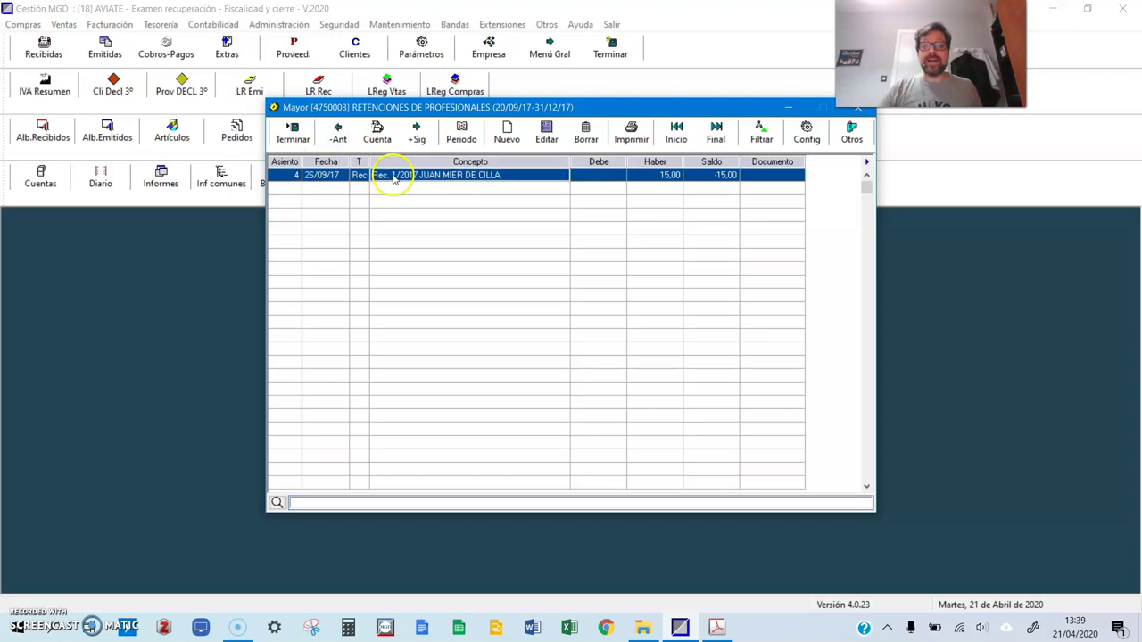
{"action": "left_click", "coordinate": [576, 178]}
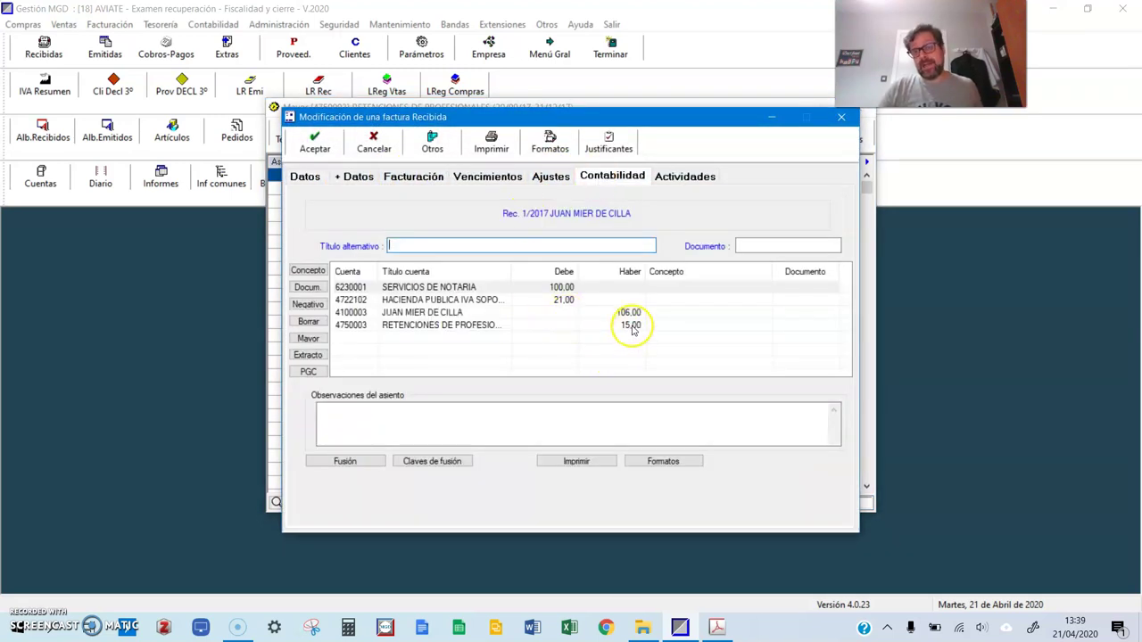
{"action": "left_click", "coordinate": [572, 292]}
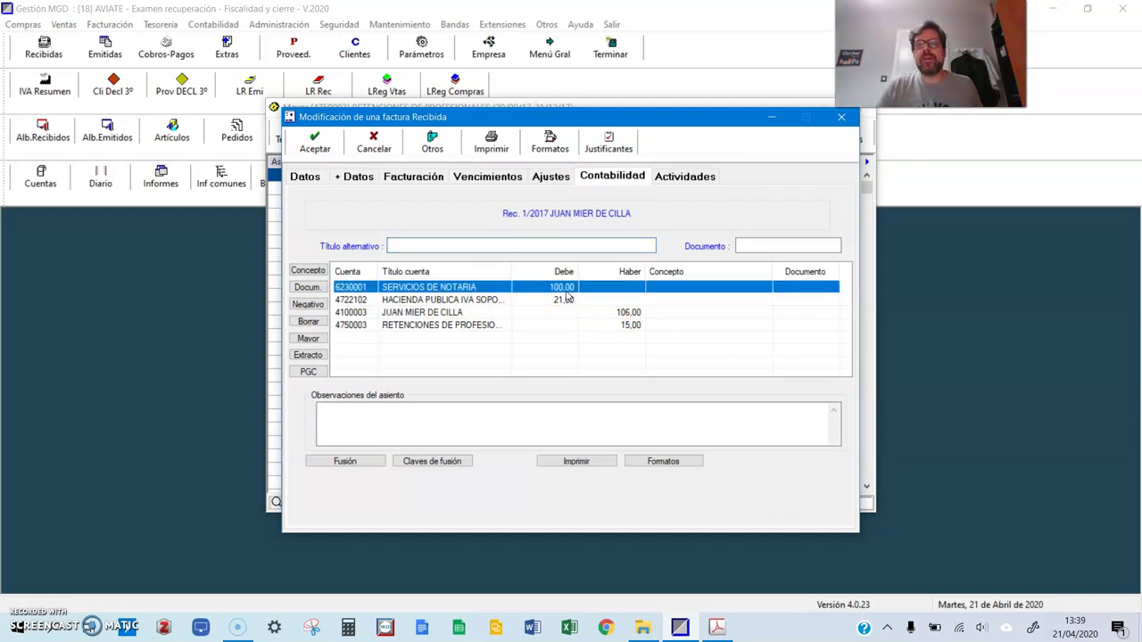
{"action": "left_click", "coordinate": [314, 142]}
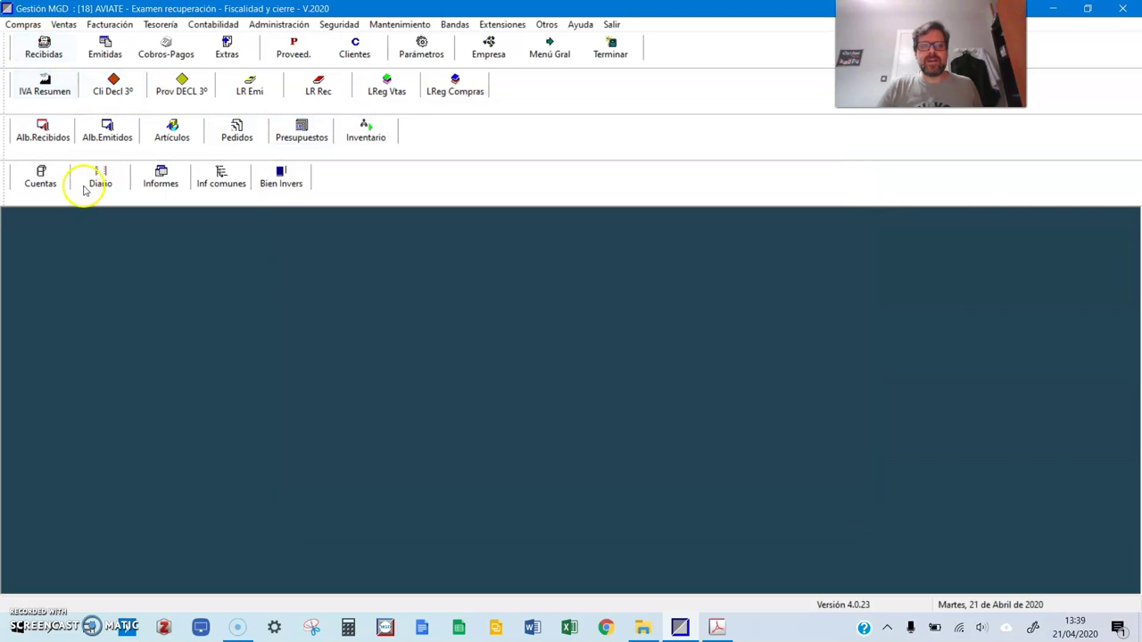
{"action": "left_click", "coordinate": [87, 185]}
Step: Scroll the Diario to the top and review entry 4's 100,00 notary-services line
{"action": "left_click", "coordinate": [864, 229]}
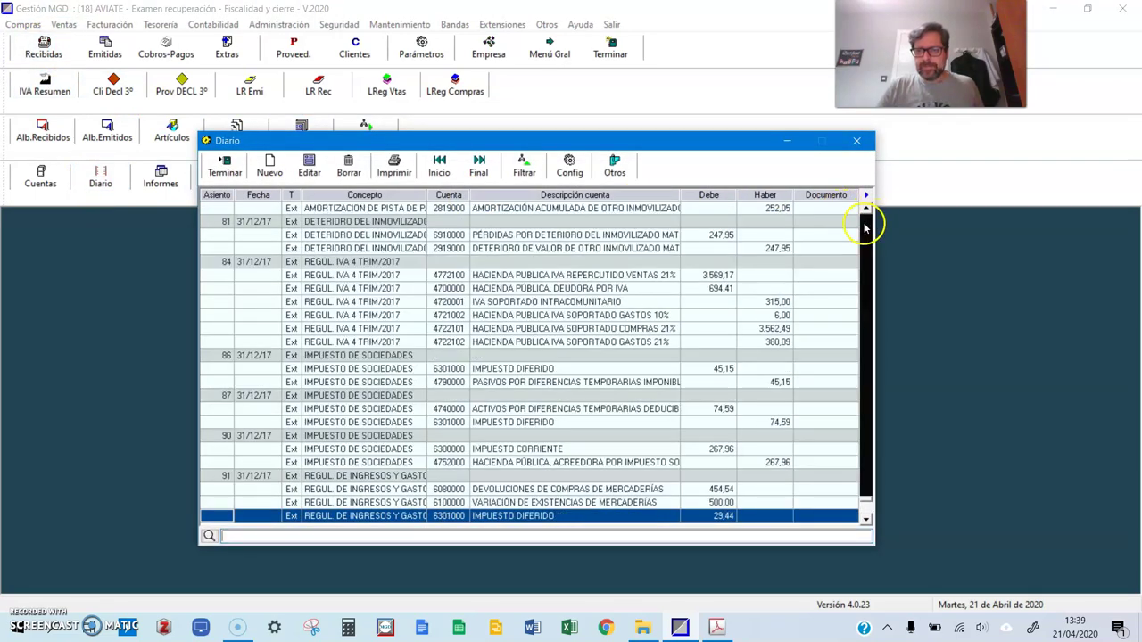
{"action": "left_click", "coordinate": [866, 225]}
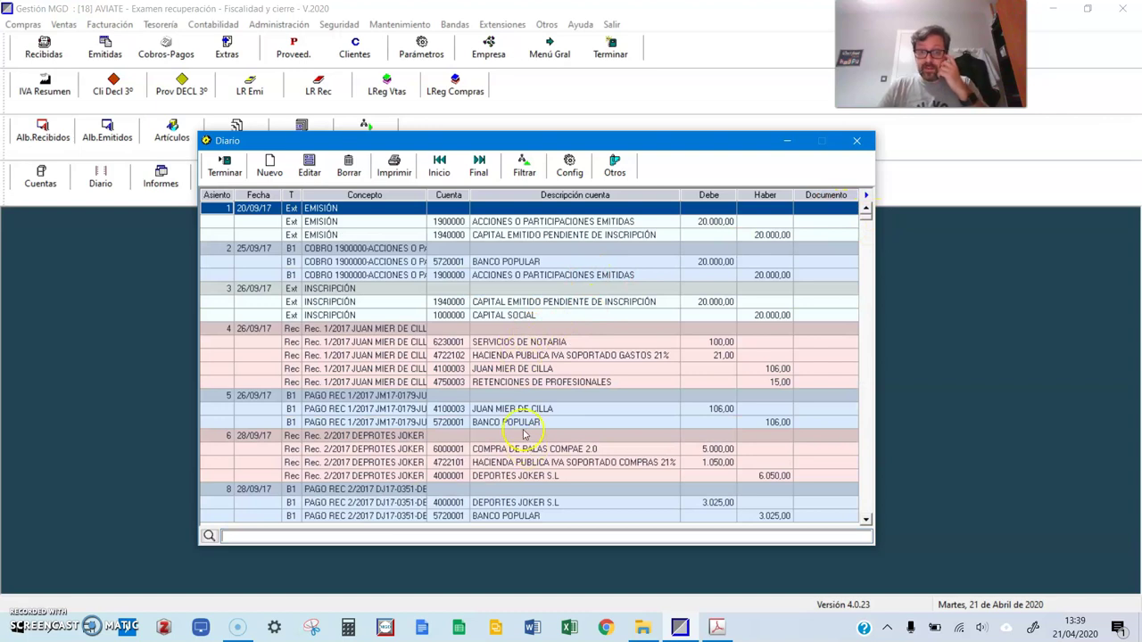
{"action": "left_click", "coordinate": [510, 344]}
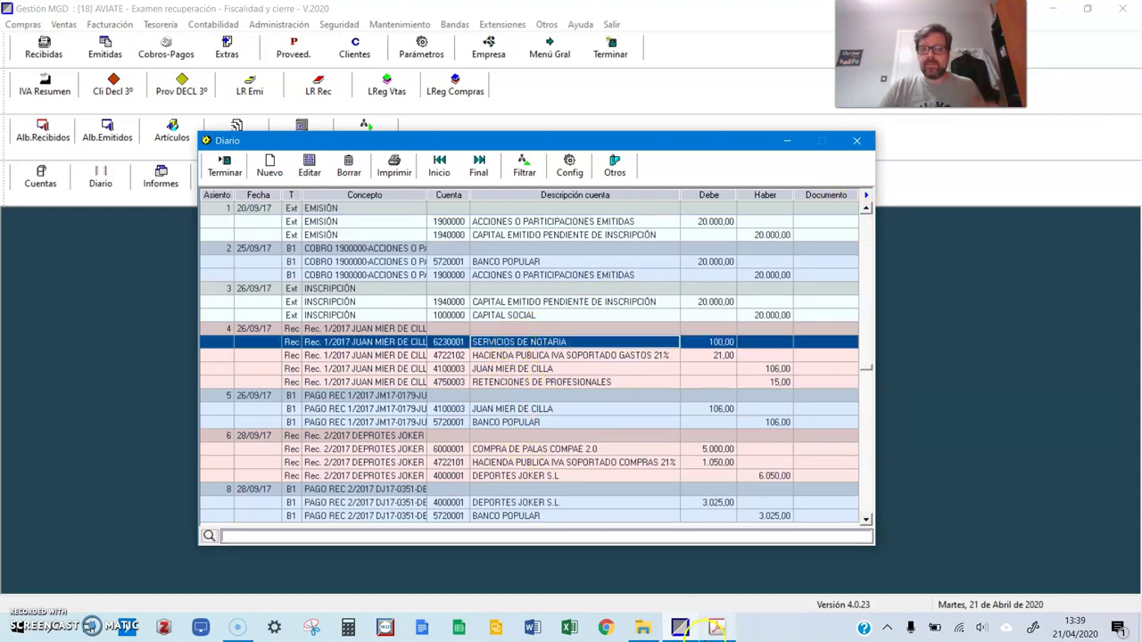
{"action": "left_click", "coordinate": [716, 628]}
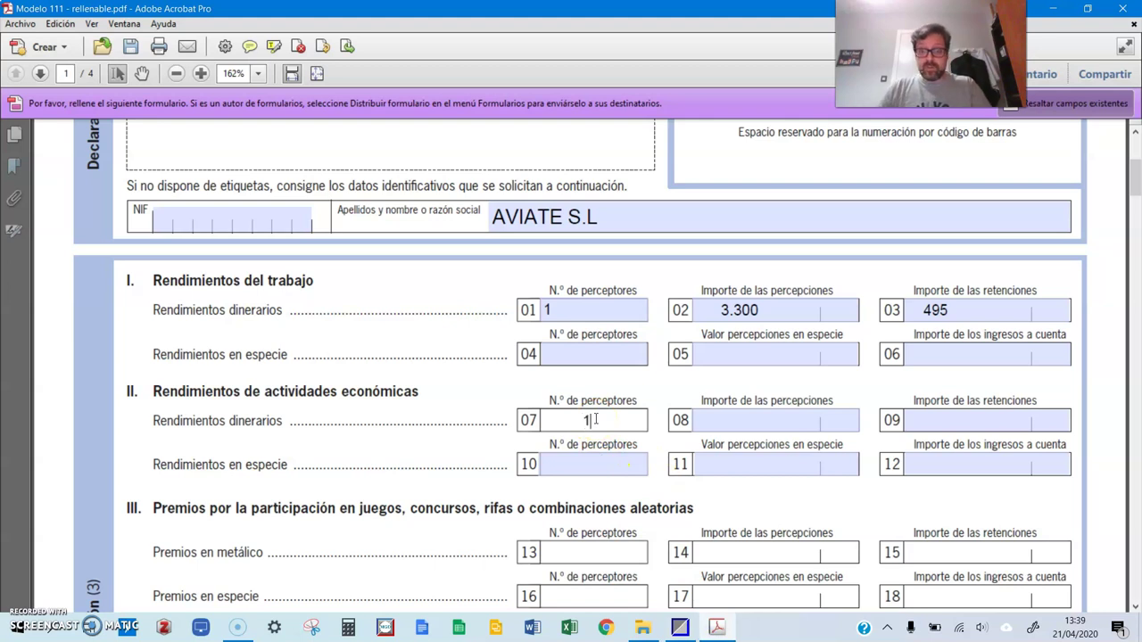
Step: Enter 1 recipient, 100 in payments and 15 withheld in boxes 07–09
{"action": "left_click", "coordinate": [756, 416]}
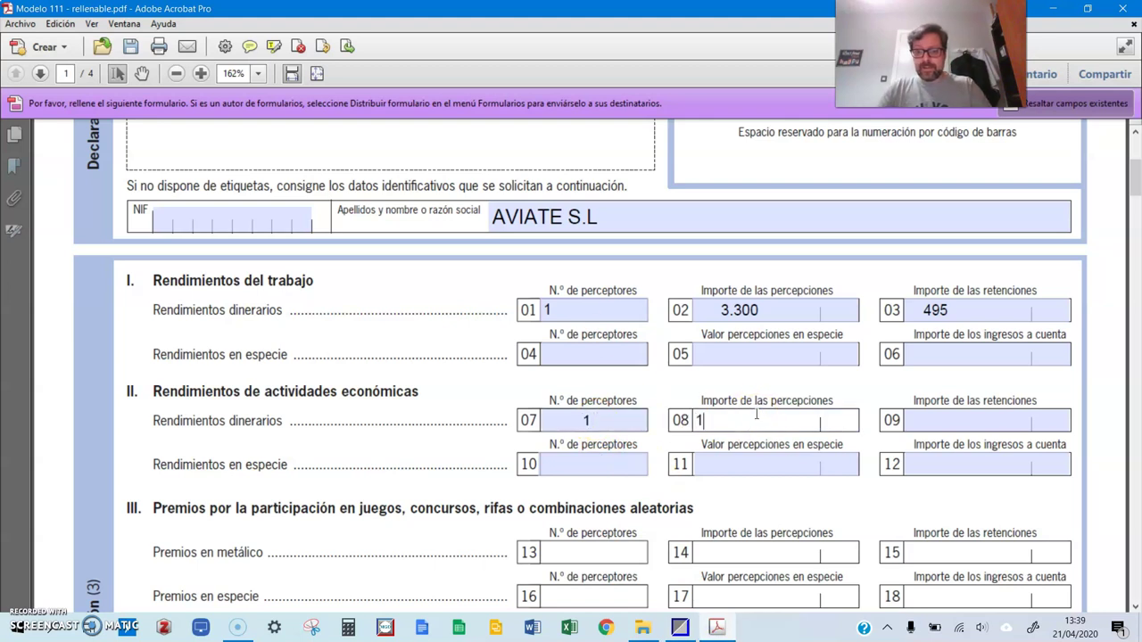
{"action": "type", "text": "15"}
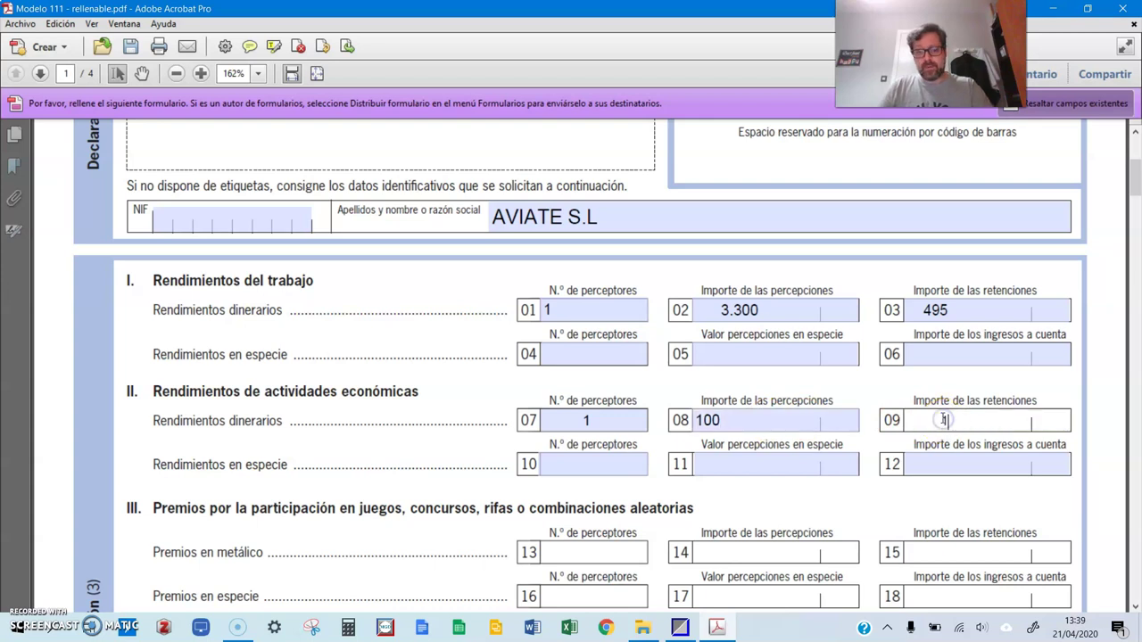
{"action": "left_click", "coordinate": [944, 457]}
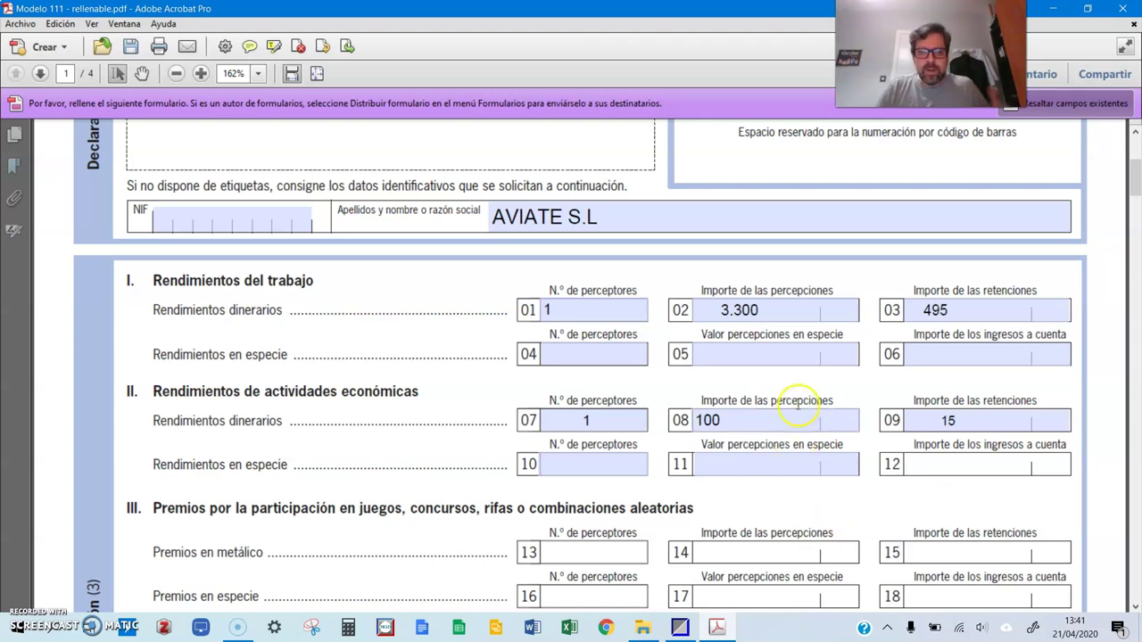
{"action": "scroll", "coordinate": [812, 397], "scroll_direction": "down", "scroll_amount": 3}
Step: Verify boxes 08, 03 and 09, then enter 510 as the total in boxes 28 and 30
{"action": "left_click", "coordinate": [794, 309]}
{"action": "left_click", "coordinate": [938, 207]}
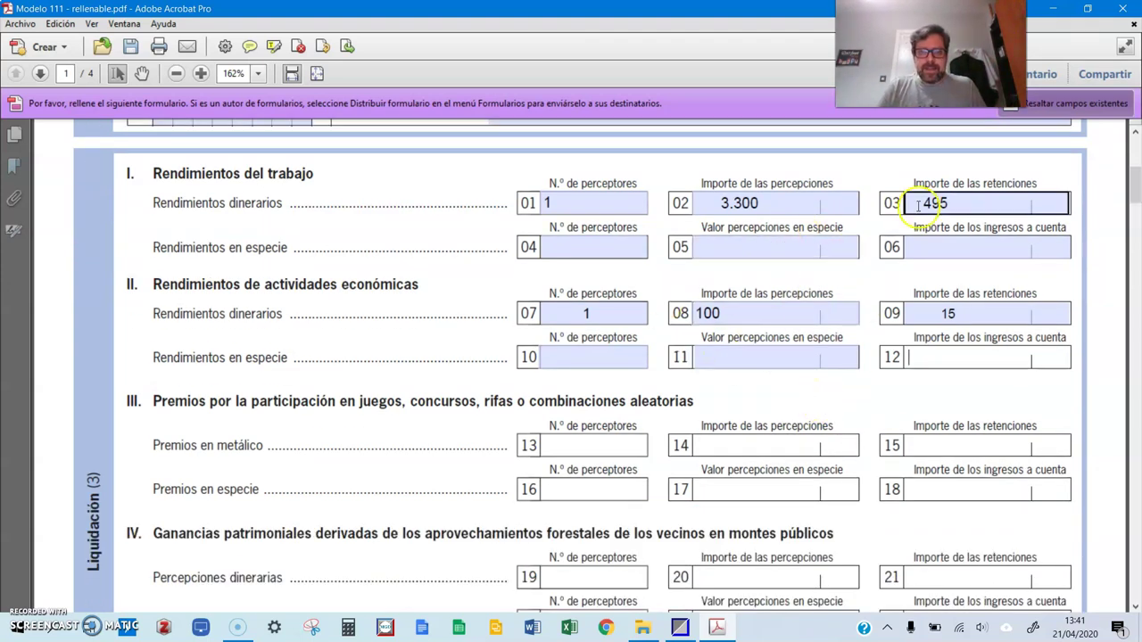
{"action": "left_click", "coordinate": [973, 202]}
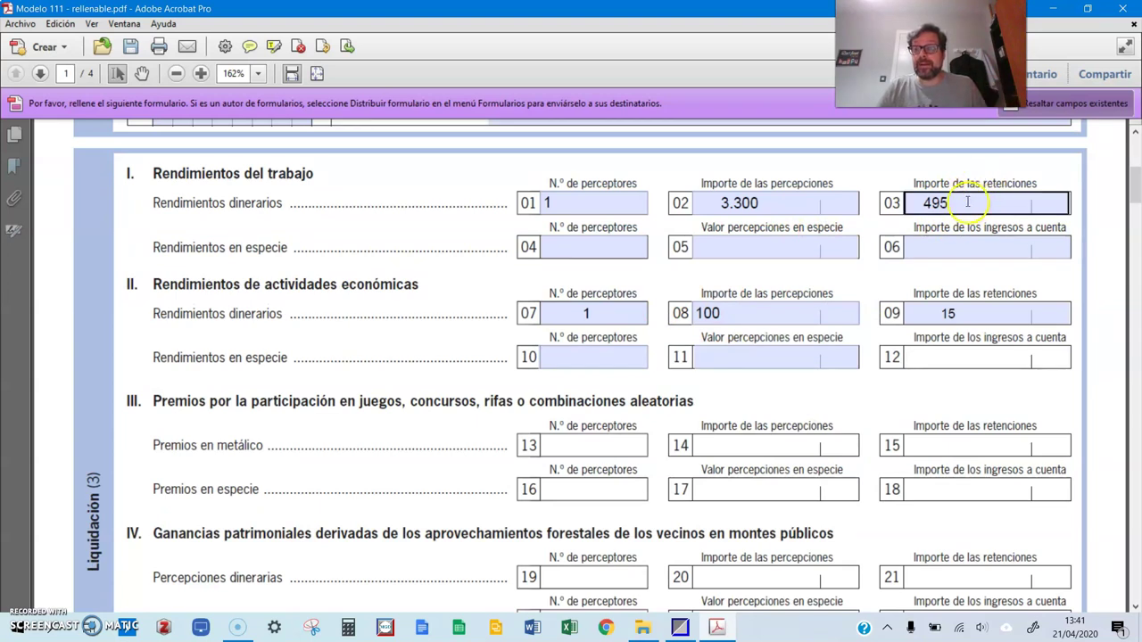
{"action": "left_click", "coordinate": [948, 313]}
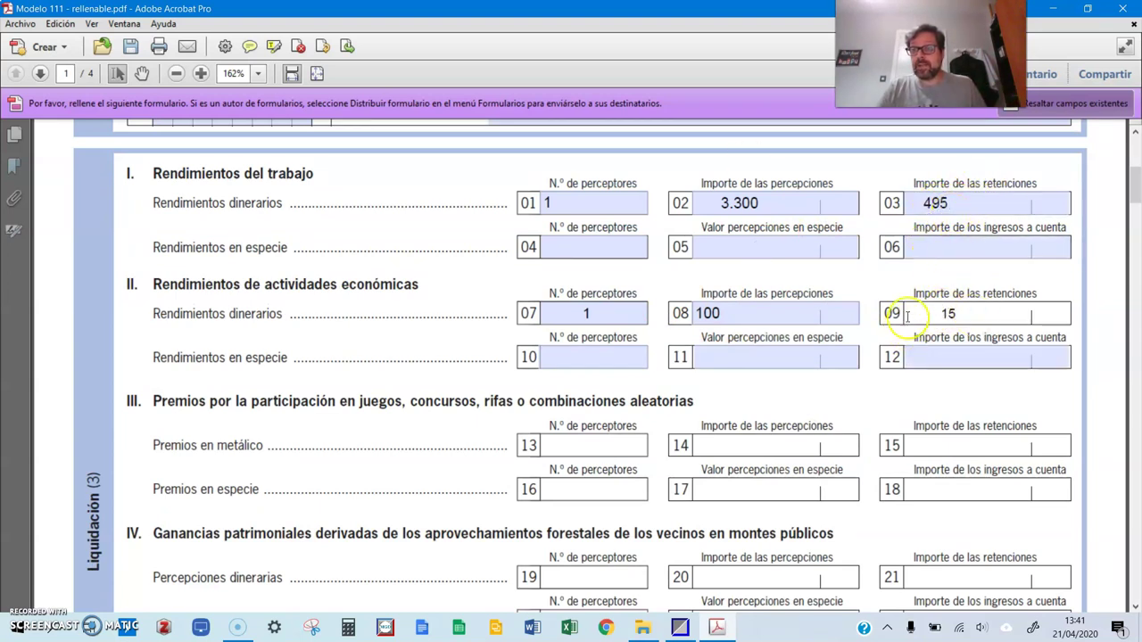
{"action": "scroll", "coordinate": [925, 299], "scroll_direction": "down", "scroll_amount": 3}
{"action": "scroll", "coordinate": [925, 299], "scroll_direction": "down", "scroll_amount": 2}
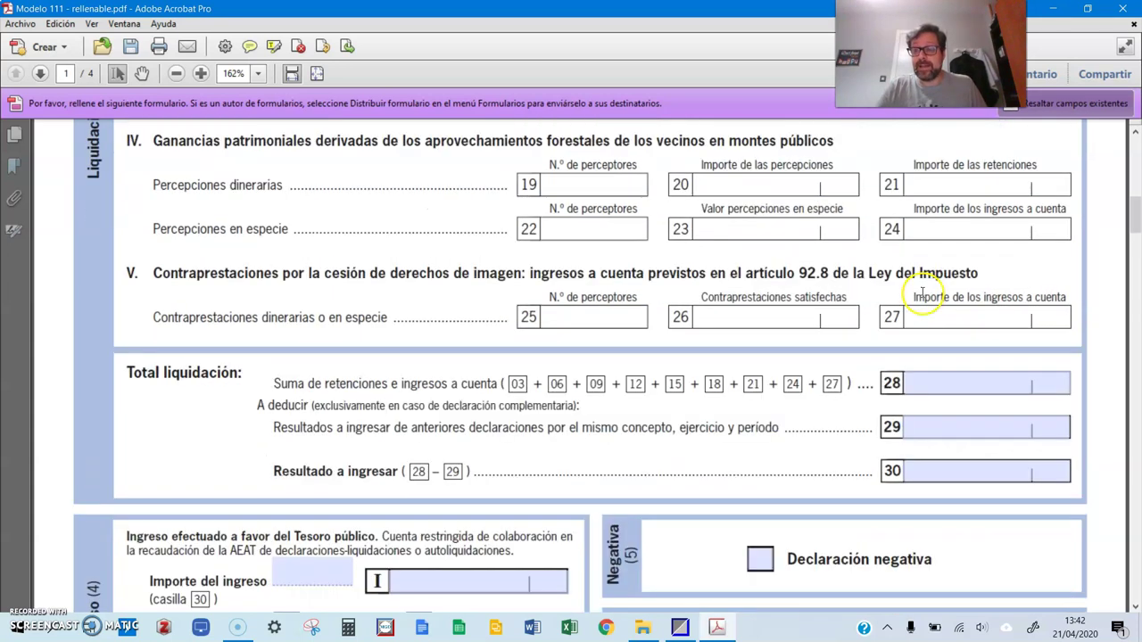
{"action": "left_click", "coordinate": [955, 378]}
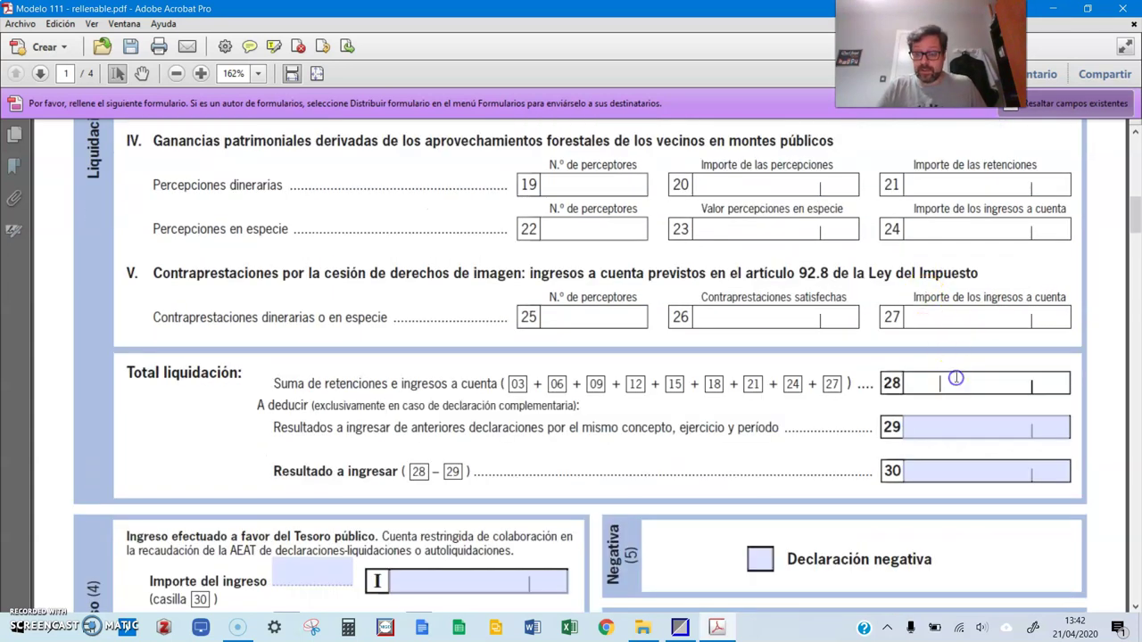
{"action": "type", "text": "510"}
{"action": "left_click", "coordinate": [966, 464]}
{"action": "type", "text": "510"}
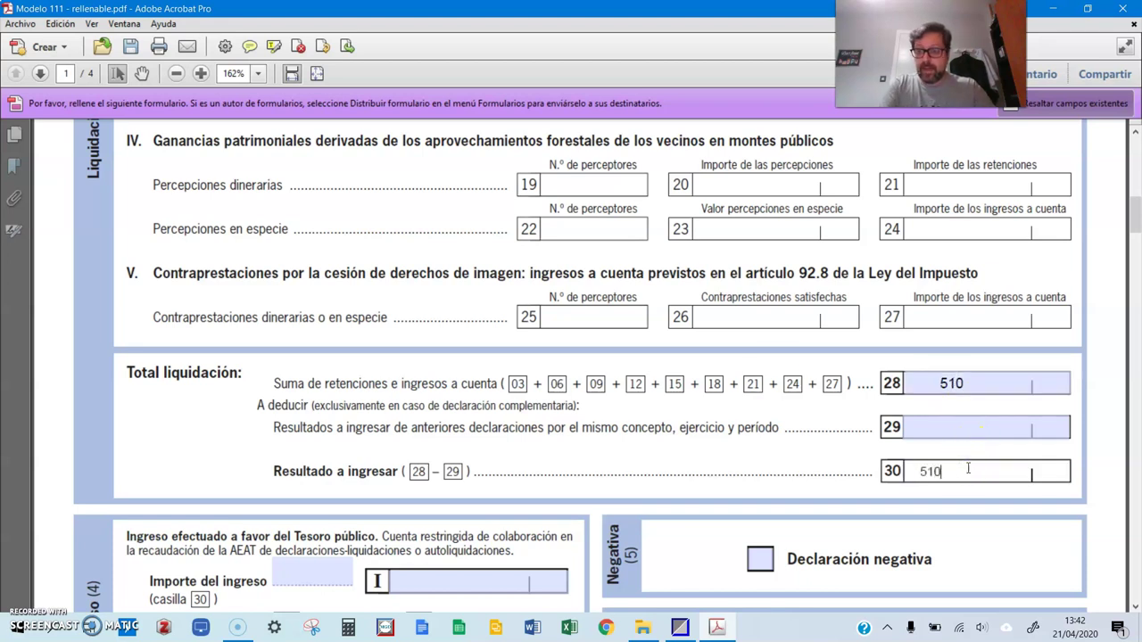
Step: Enter the 510 payment amount and mark payment by direct debit (adeudo en cuenta)
{"action": "scroll", "coordinate": [968, 468], "scroll_direction": "down", "scroll_amount": 3}
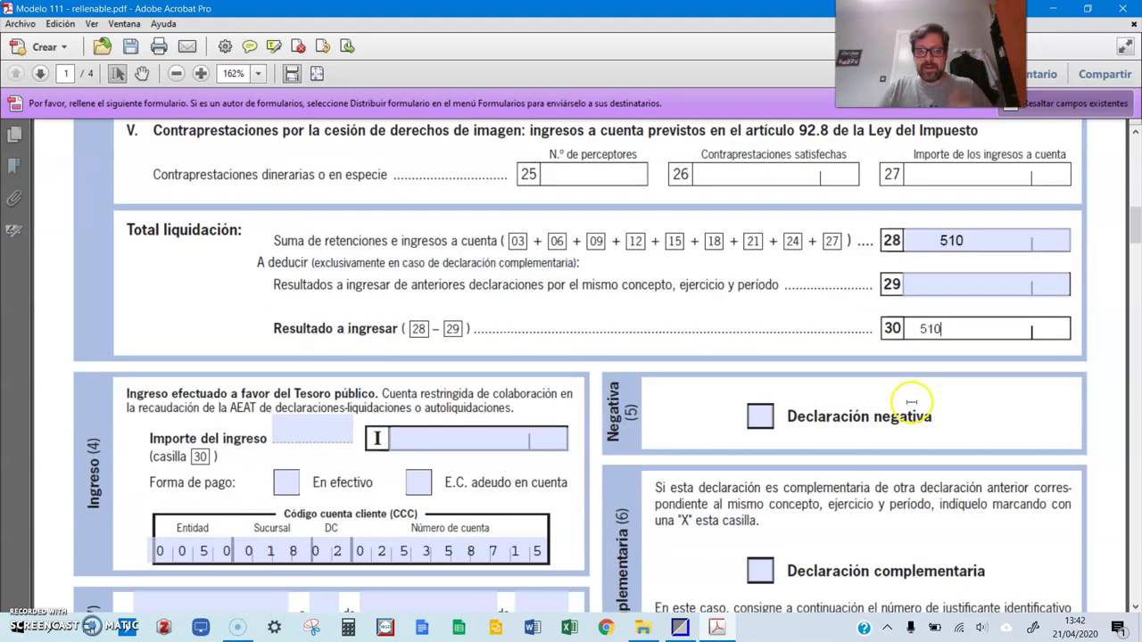
{"action": "left_click", "coordinate": [459, 432]}
{"action": "type", "text": "510"}
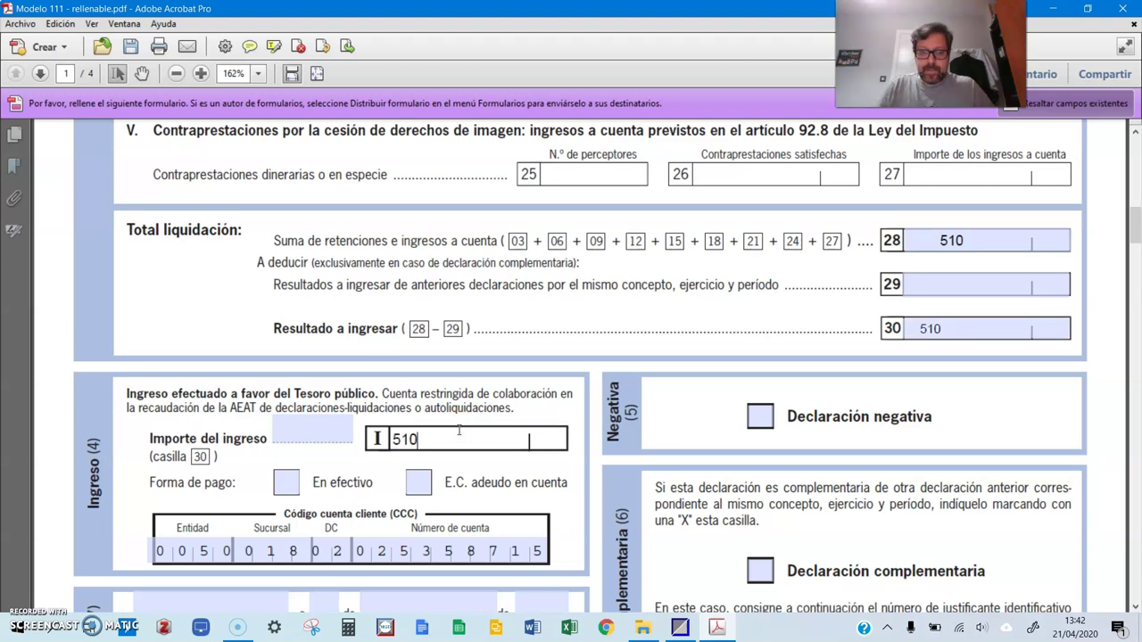
{"action": "left_click", "coordinate": [419, 482]}
{"action": "scroll", "coordinate": [455, 419], "scroll_direction": "down", "scroll_amount": 3}
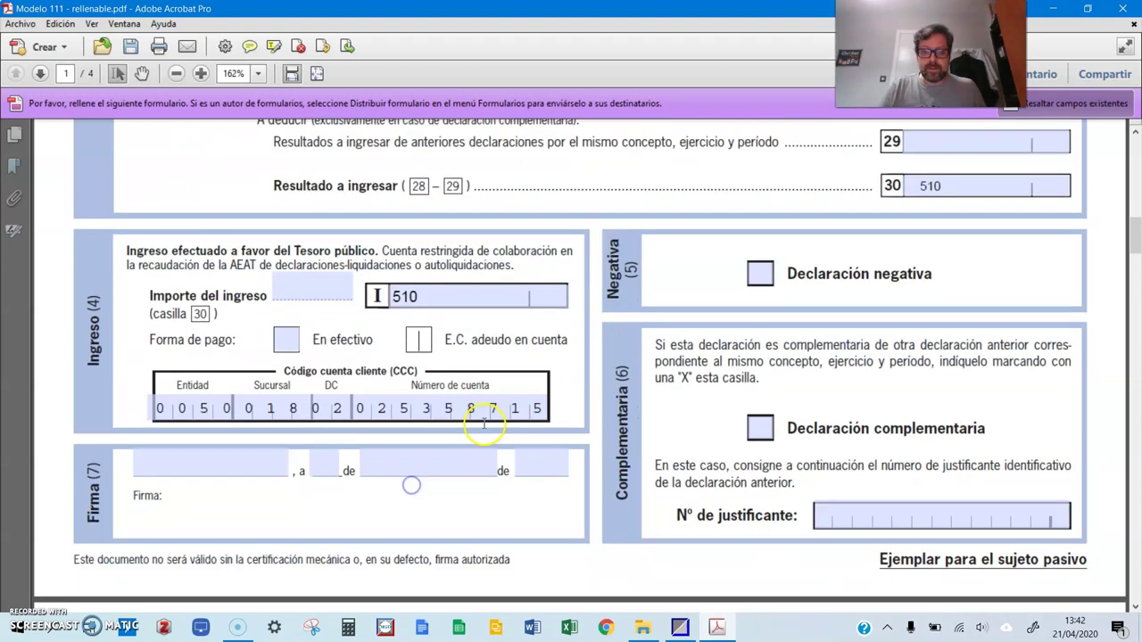
{"action": "key", "text": "space"}
{"action": "scroll", "coordinate": [402, 433], "scroll_direction": "down", "scroll_amount": 2}
Step: Fill the signature block with ADRA, day 15, month ENERO and year 218
{"action": "left_click", "coordinate": [259, 398]}
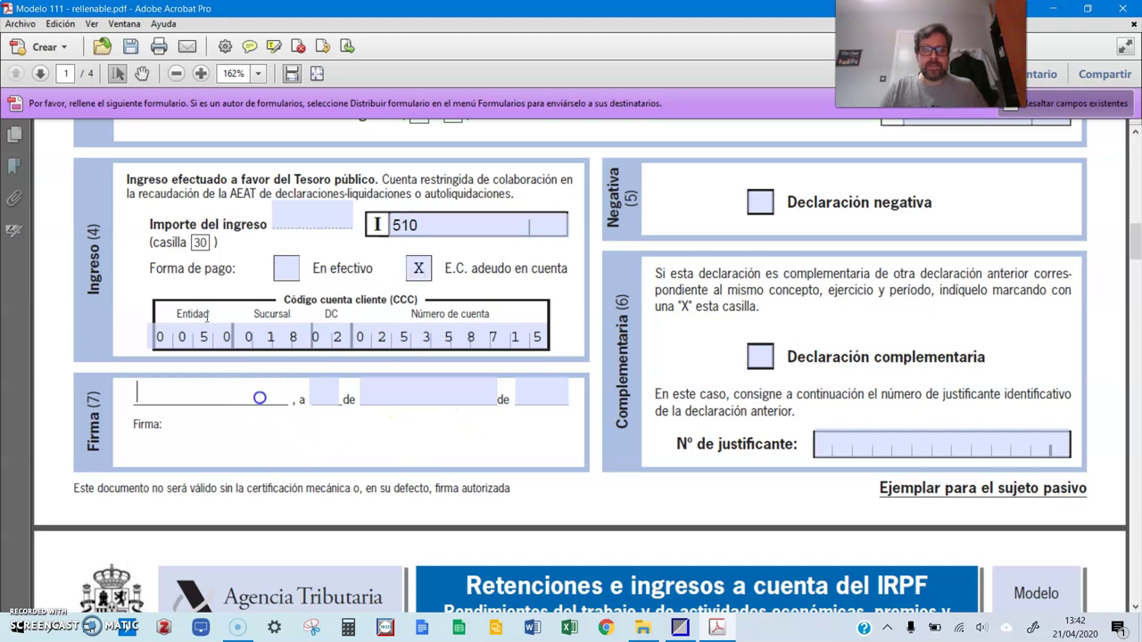
{"action": "type", "text": "ADRA"}
{"action": "left_click", "coordinate": [327, 398]}
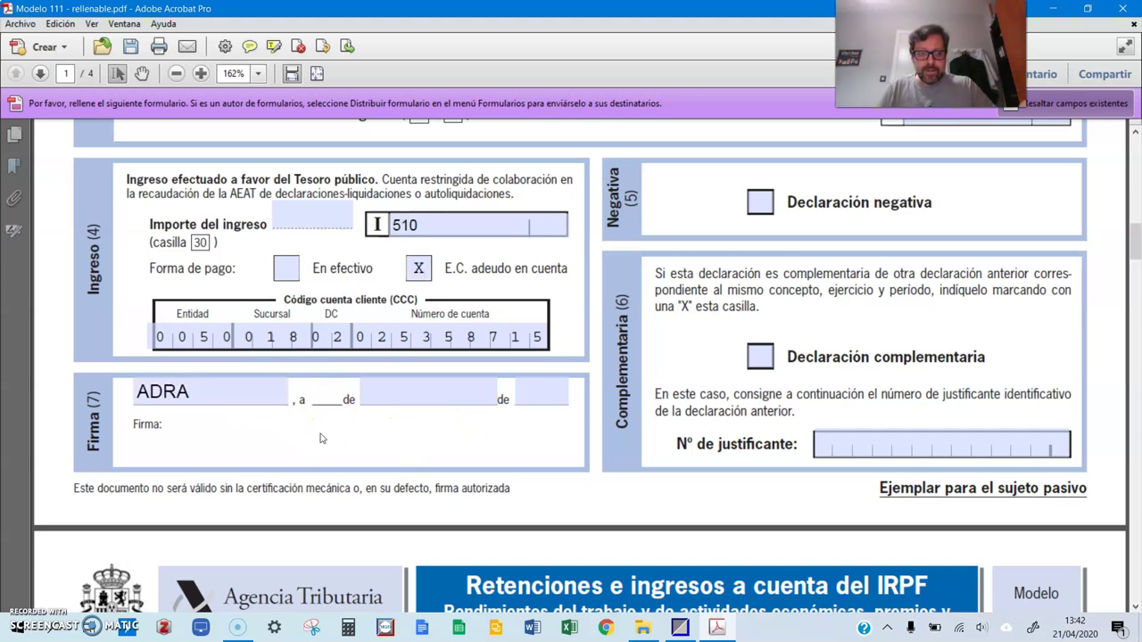
{"action": "type", "text": "15"}
{"action": "left_click", "coordinate": [406, 394]}
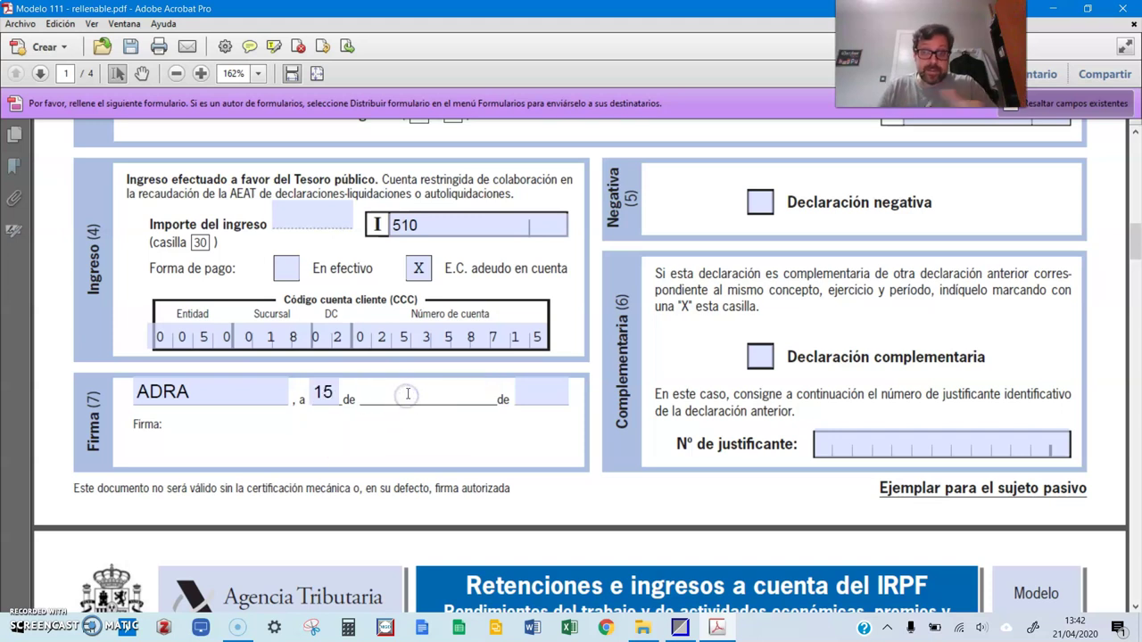
{"action": "type", "text": "ENERO"}
{"action": "key", "text": "Tab"}
{"action": "type", "text": "218"}
{"action": "scroll", "coordinate": [758, 428], "scroll_direction": "up", "scroll_amount": 2}
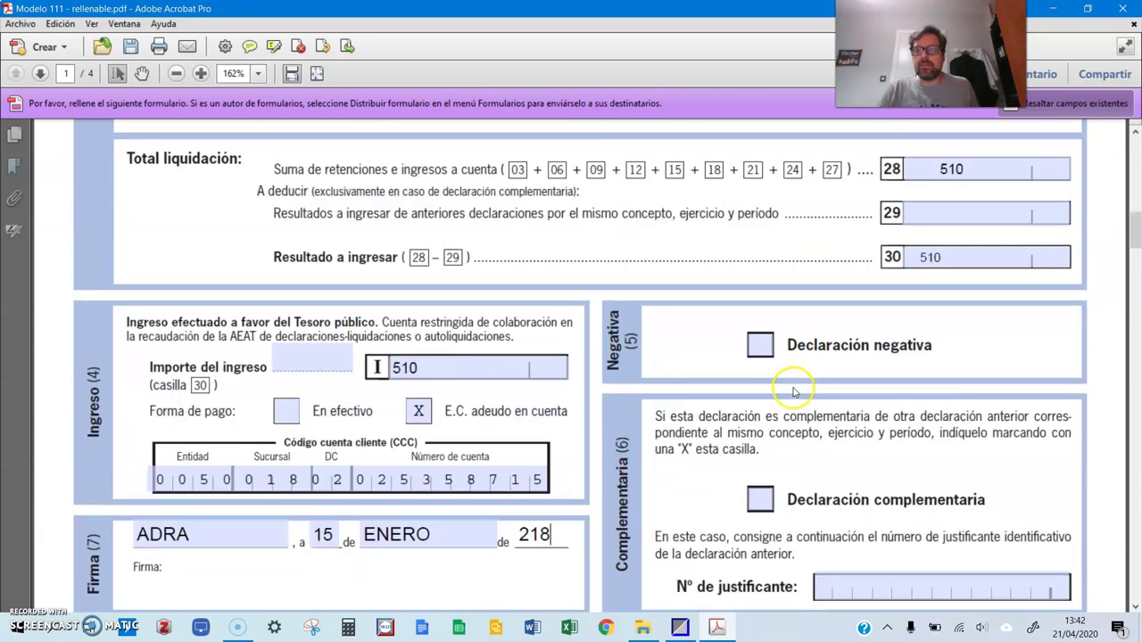
{"action": "scroll", "coordinate": [794, 391], "scroll_direction": "up", "scroll_amount": 12}
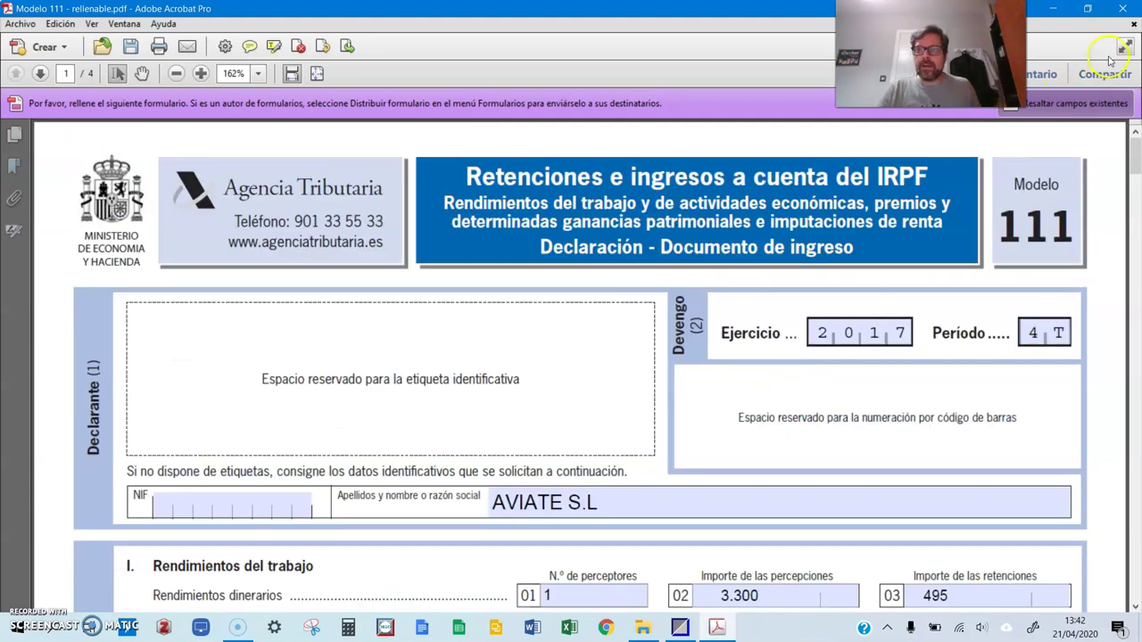
Step: Close Acrobat saving the Modelo 111 changes, then close Diario and minimize Gestión MGD
{"action": "left_click", "coordinate": [1122, 8]}
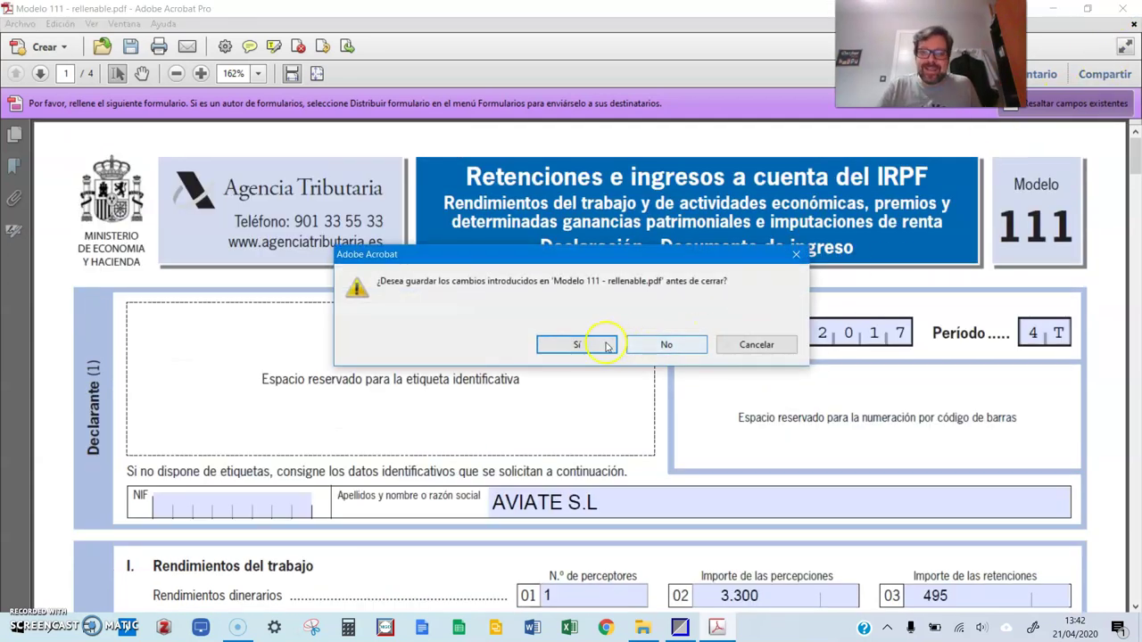
{"action": "left_click", "coordinate": [607, 346]}
{"action": "left_click", "coordinate": [223, 165]}
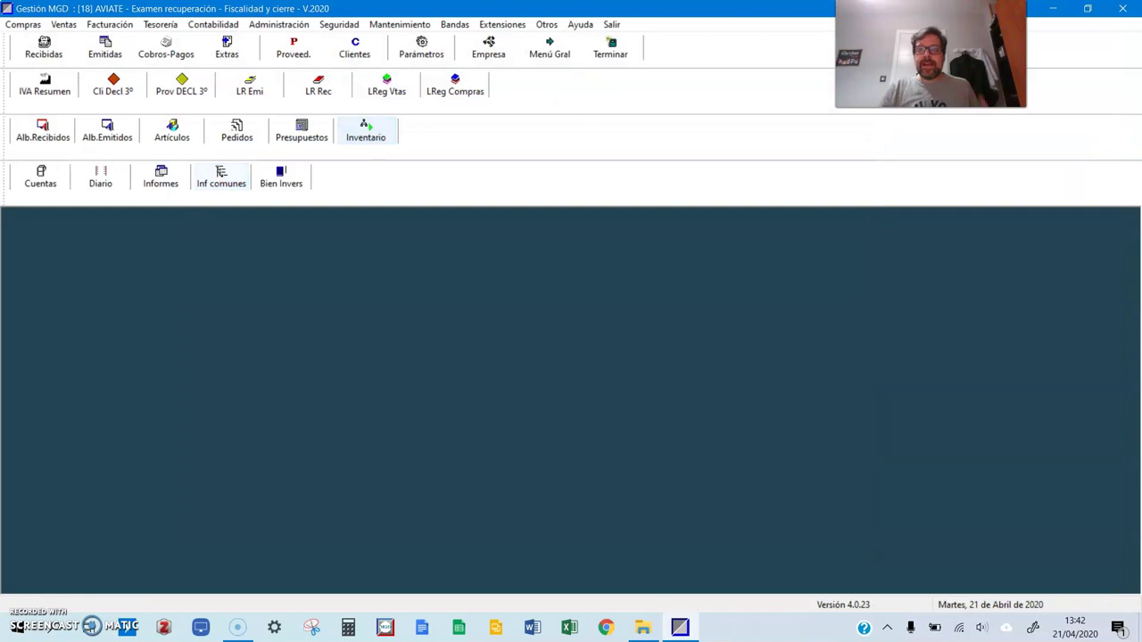
{"action": "left_click", "coordinate": [1053, 8]}
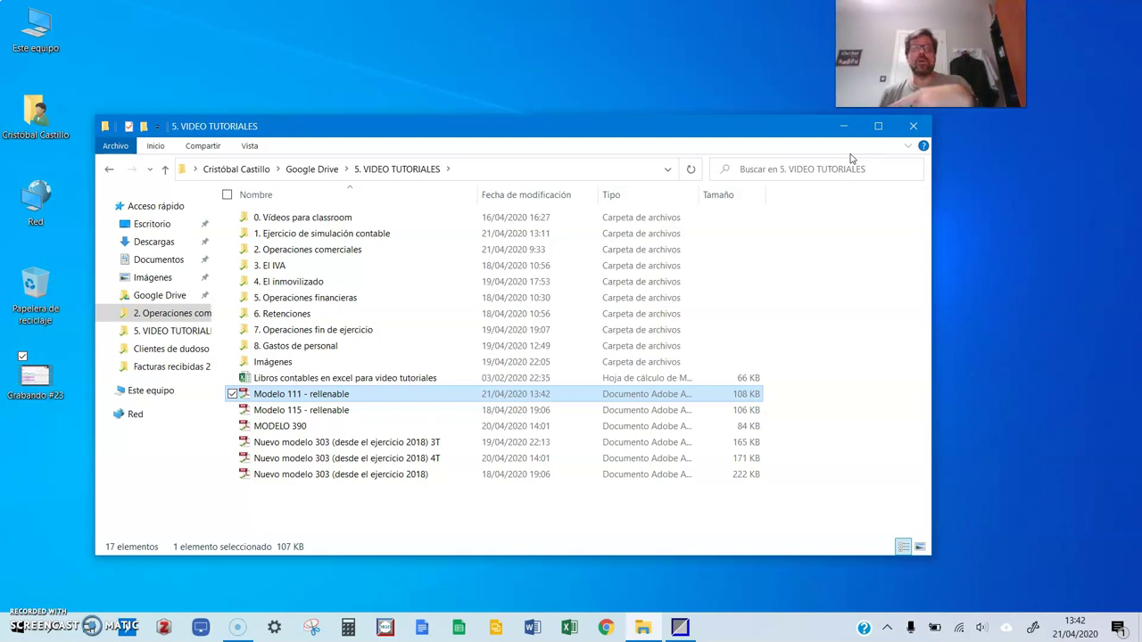
Step: Close the 5. VIDEO TUTORIALES folder and launch Agencia Tributaria Informativas from the Start menu
{"action": "left_click", "coordinate": [913, 126]}
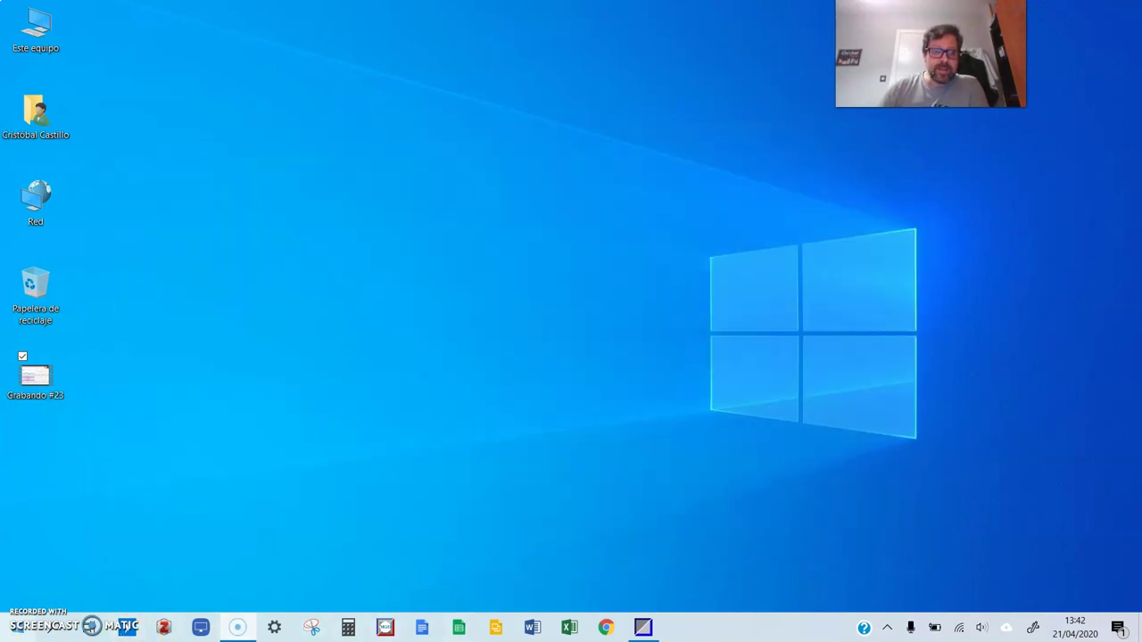
{"action": "left_click", "coordinate": [9, 633]}
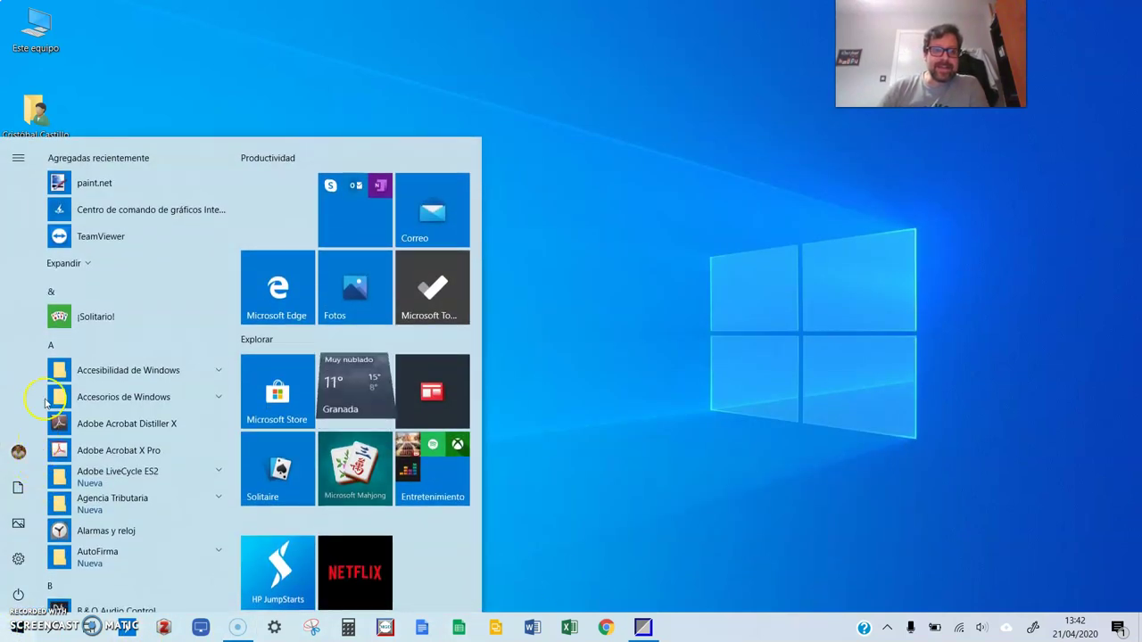
{"action": "left_click", "coordinate": [65, 357]}
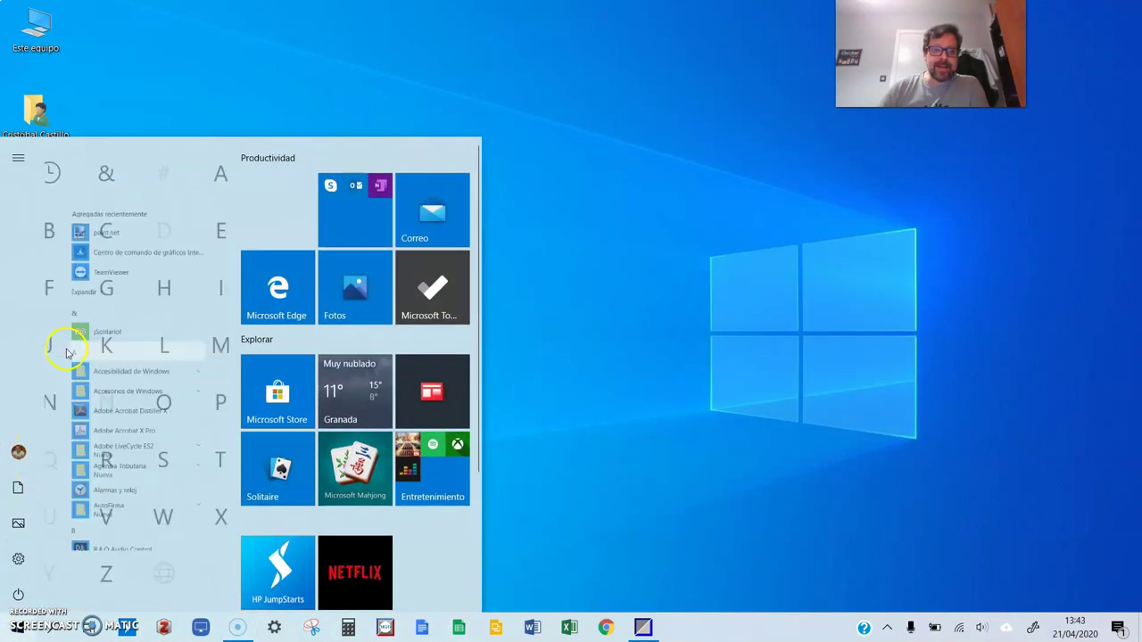
{"action": "left_click", "coordinate": [196, 237]}
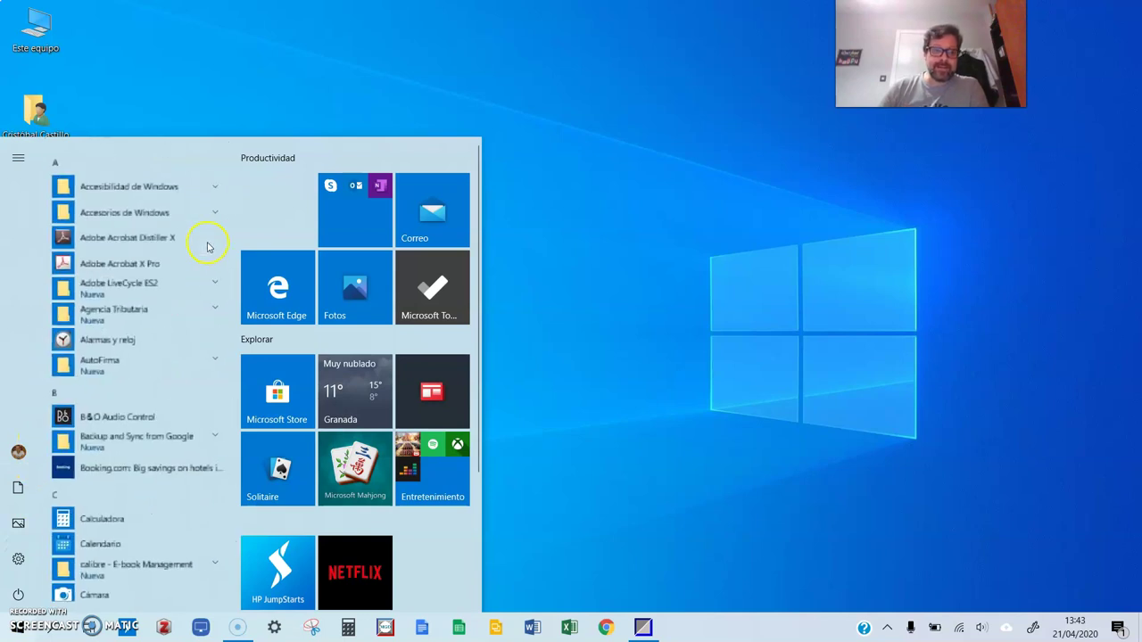
{"action": "left_click", "coordinate": [132, 309]}
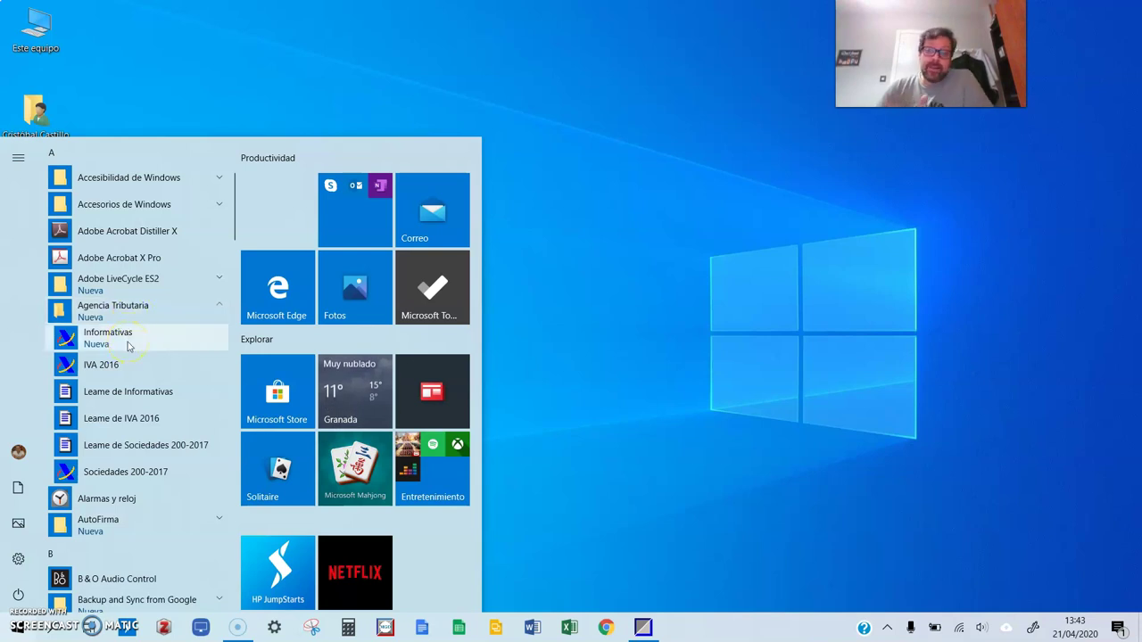
{"action": "left_click", "coordinate": [128, 346]}
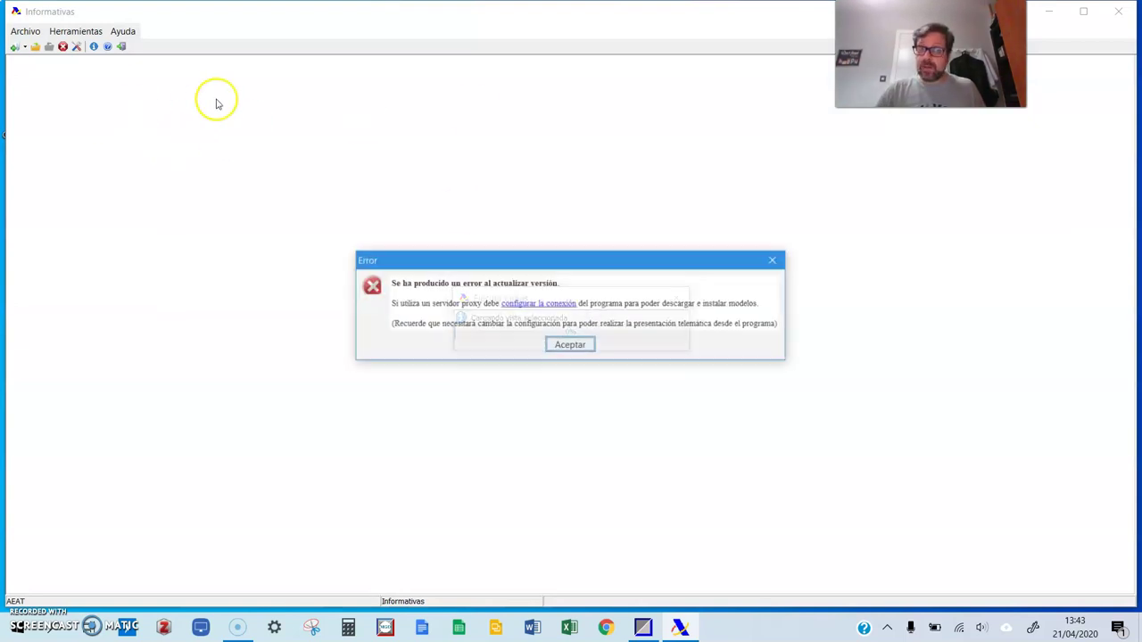
Step: Dismiss the update error and tip of the day, then choose Archivo > Abrir modelo
{"action": "left_click", "coordinate": [570, 345]}
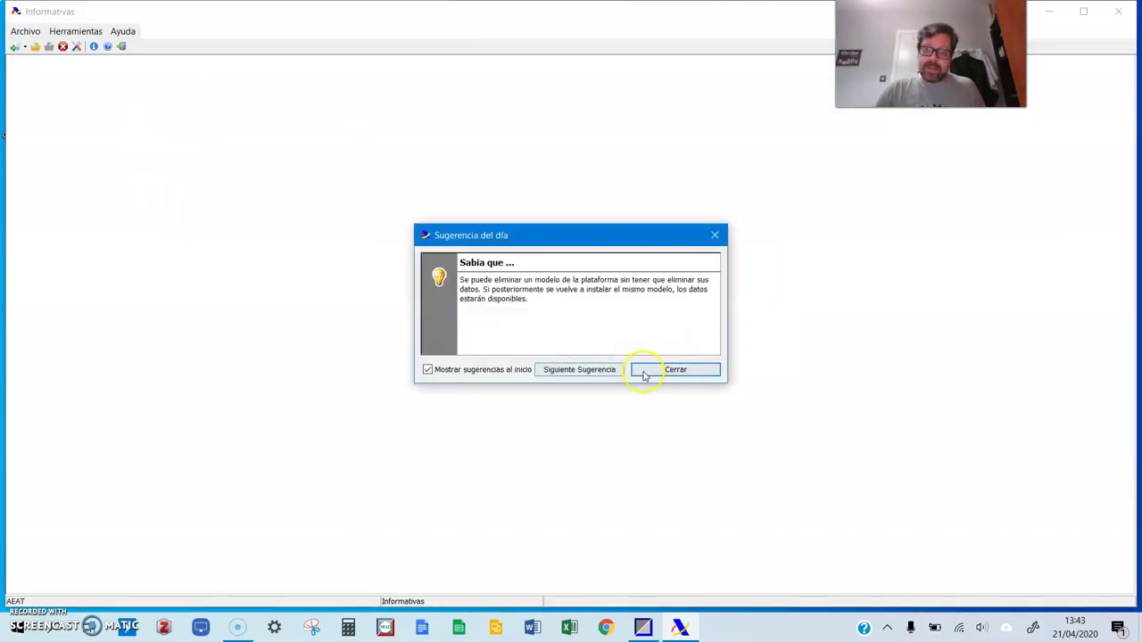
{"action": "left_click", "coordinate": [661, 370]}
{"action": "left_click", "coordinate": [22, 29]}
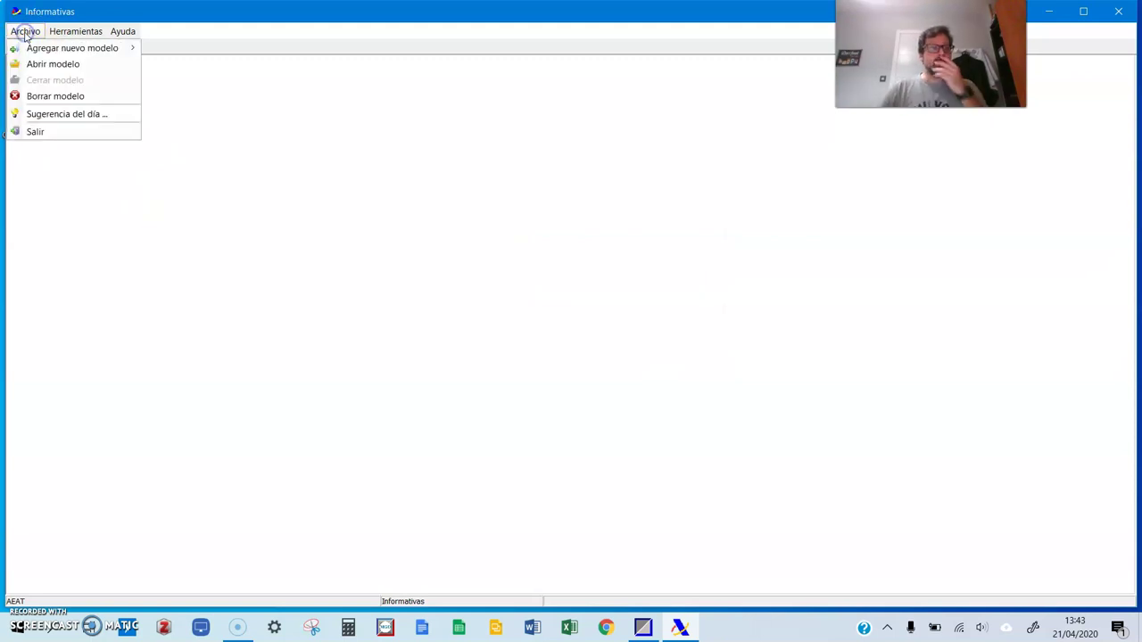
{"action": "left_click", "coordinate": [40, 63]}
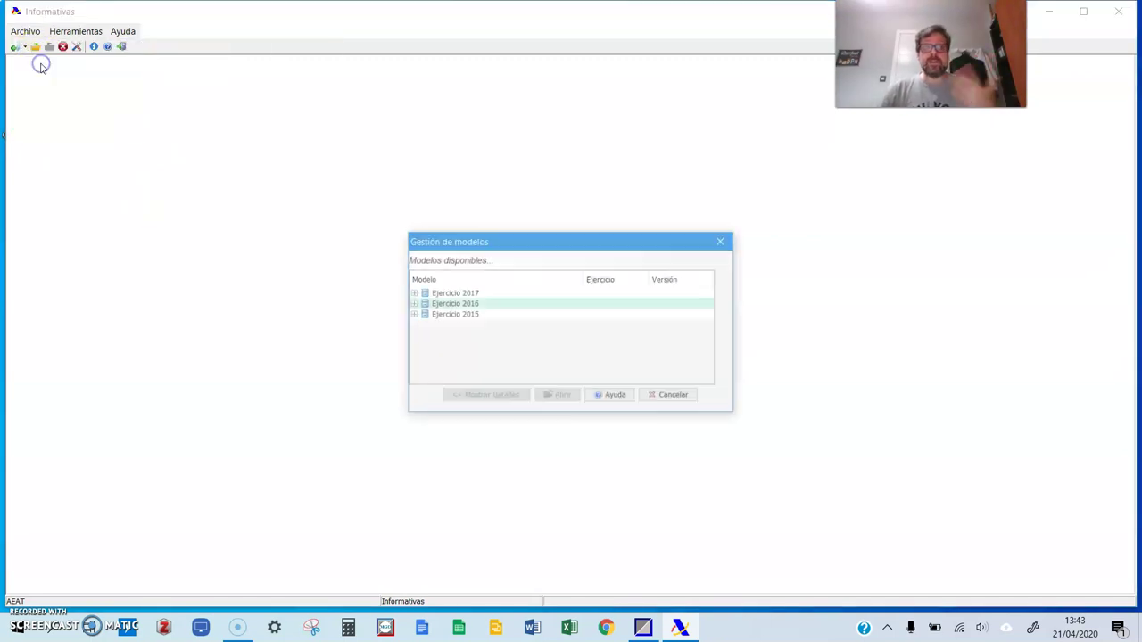
Step: Browse the 2017, 2016 and 2015 exercises and open model 180 for 2015
{"action": "left_click", "coordinate": [411, 293]}
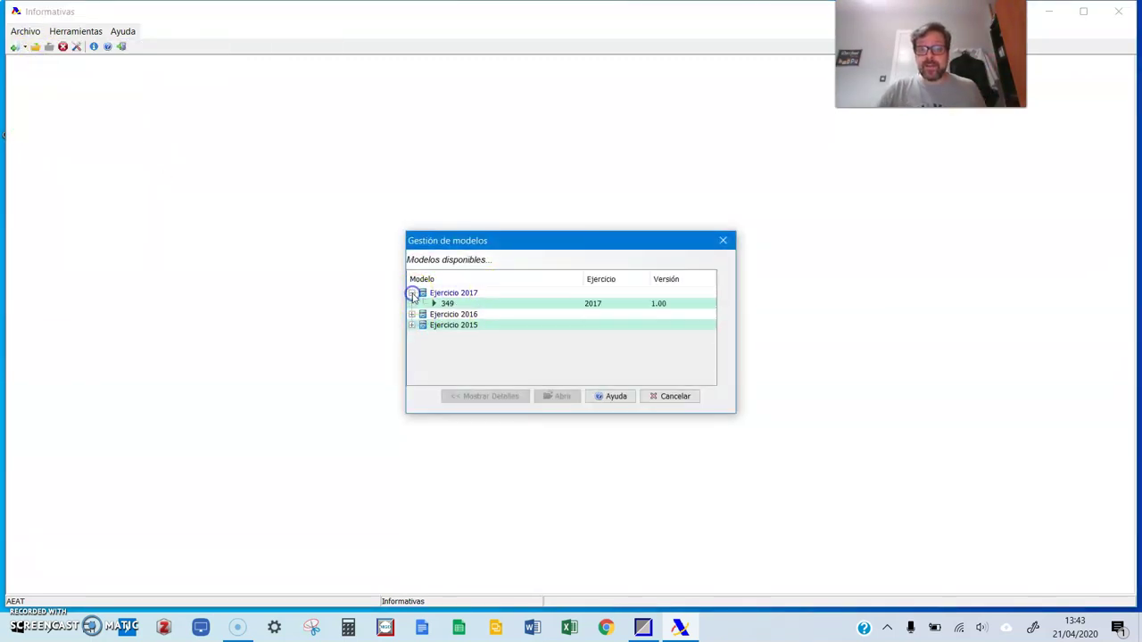
{"action": "left_click", "coordinate": [448, 304]}
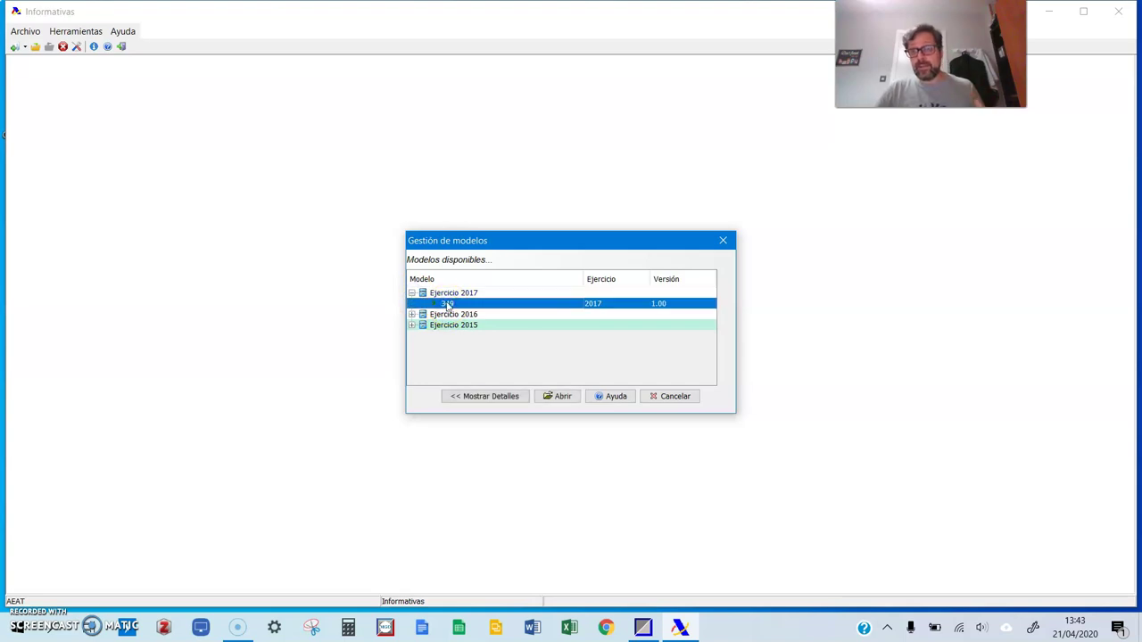
{"action": "left_click", "coordinate": [411, 314]}
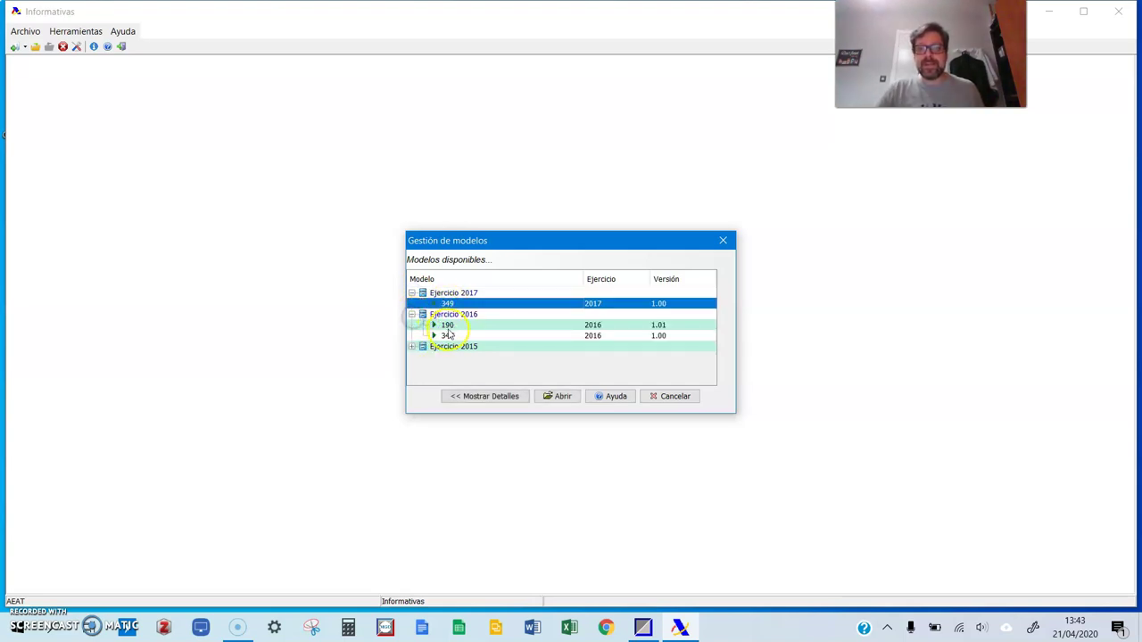
{"action": "left_click", "coordinate": [447, 325]}
{"action": "left_click", "coordinate": [449, 335]}
{"action": "left_click", "coordinate": [411, 346]}
{"action": "left_click", "coordinate": [447, 357]}
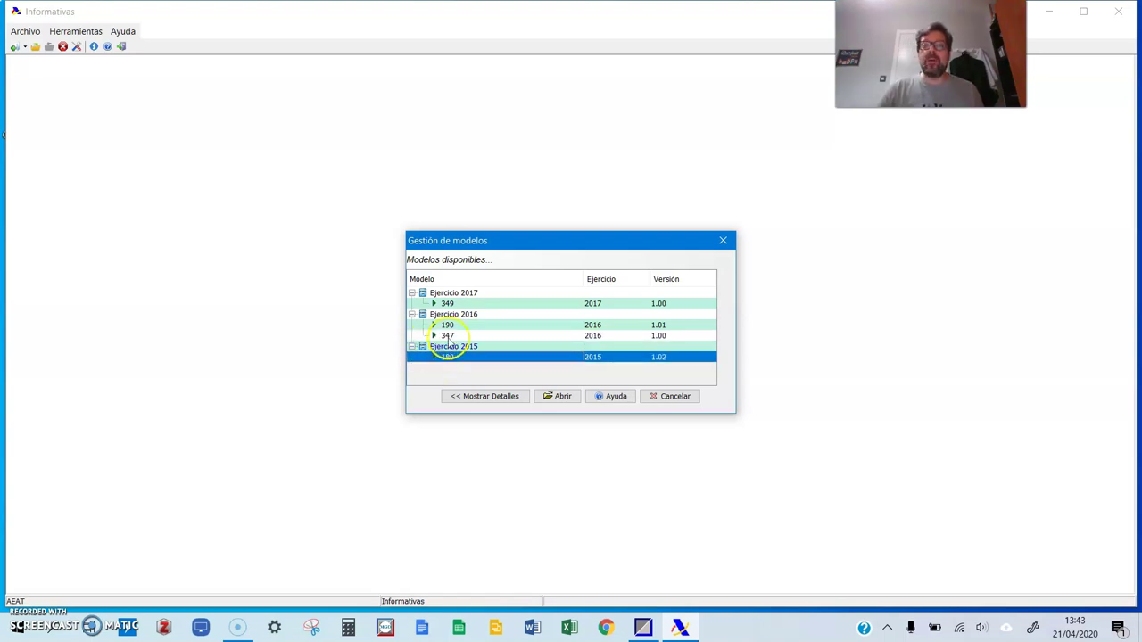
{"action": "left_click", "coordinate": [458, 326]}
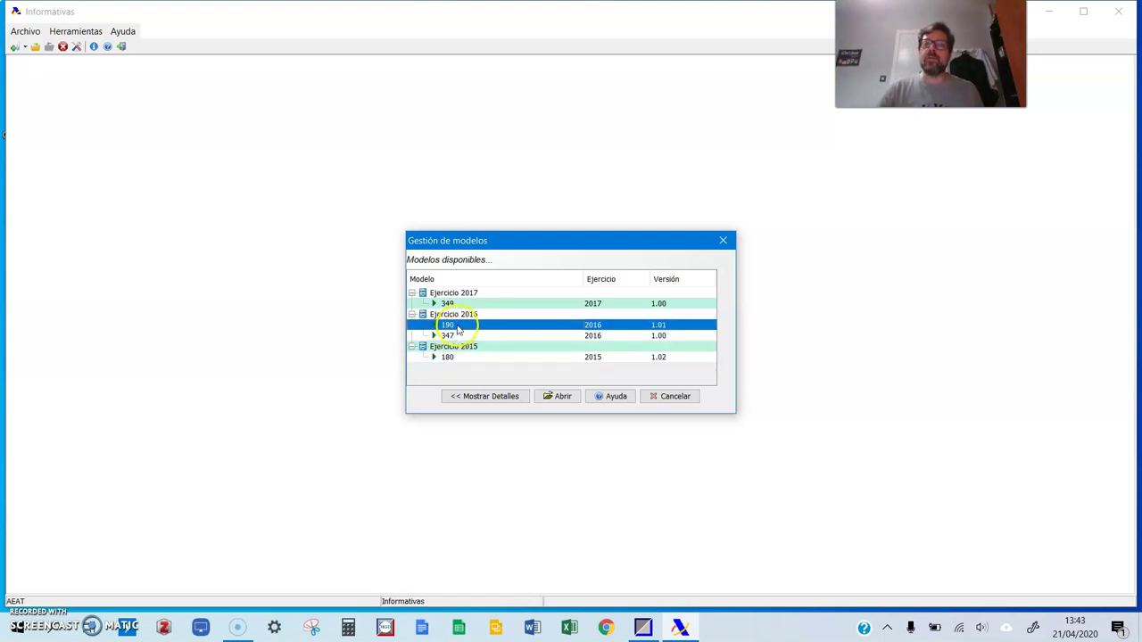
{"action": "left_click", "coordinate": [457, 357]}
{"action": "double_click", "coordinate": [457, 357]}
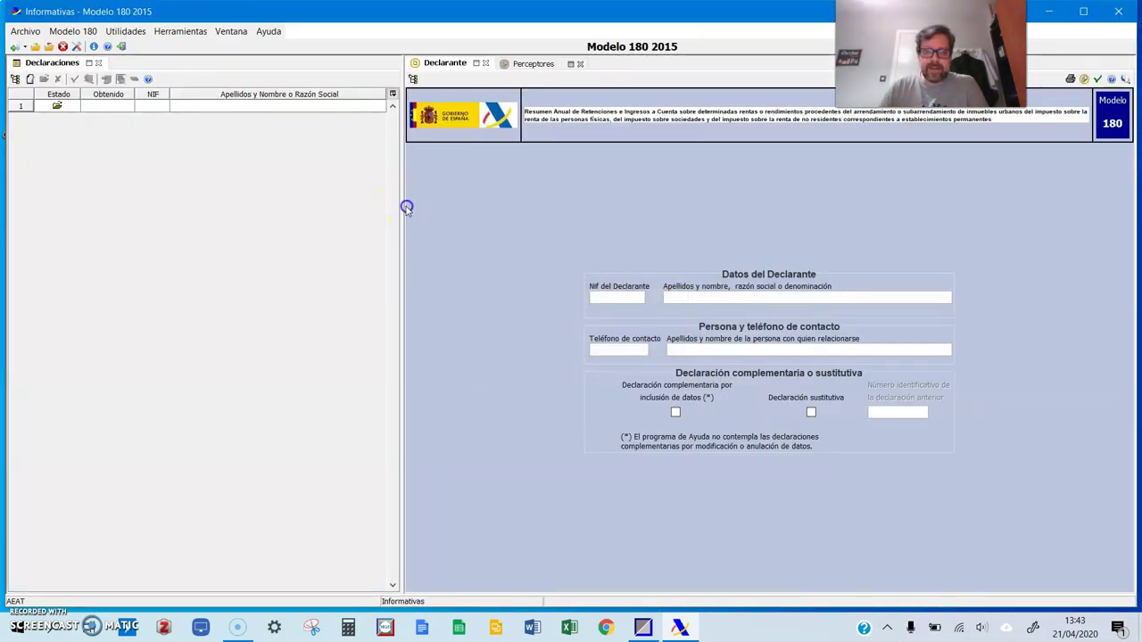
Step: Narrow the Declaraciones list so the Modelo 180 Declarante form gets more width
{"action": "left_click_drag", "start_coordinate": [400, 206], "coordinate": [301, 206]}
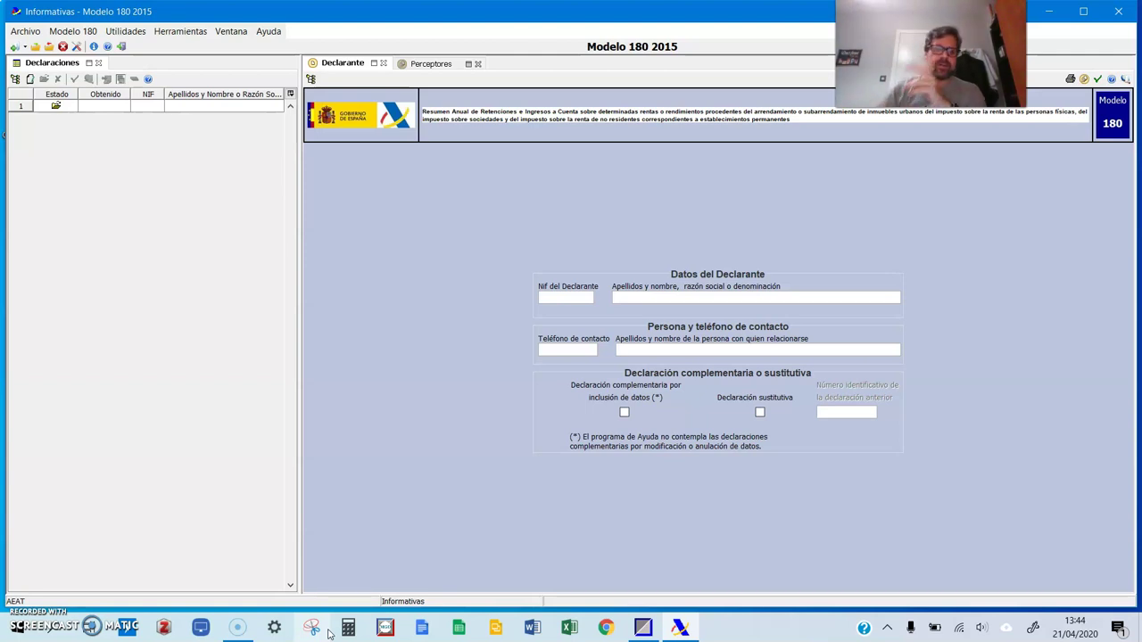
{"action": "mouse_move", "coordinate": [237, 632]}
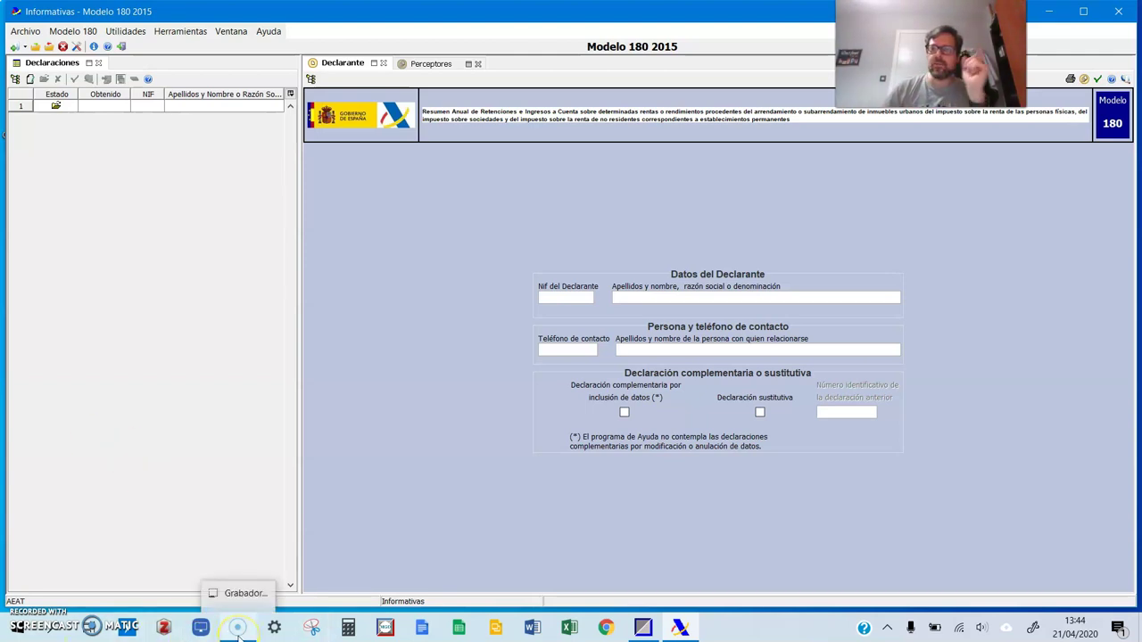
{"action": "left_click", "coordinate": [237, 631]}
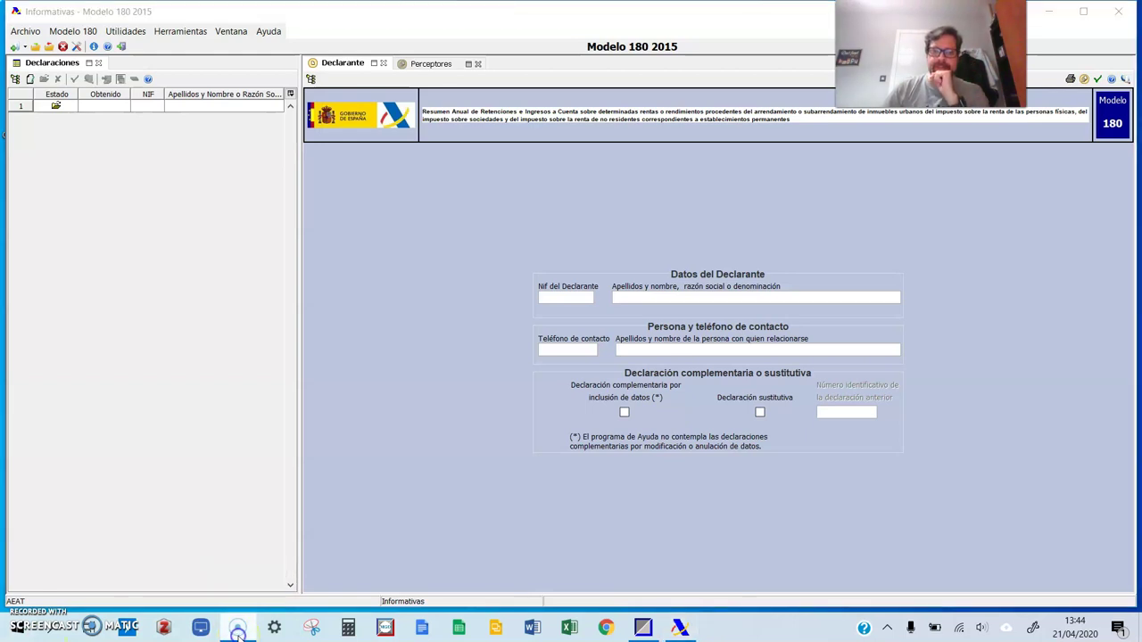